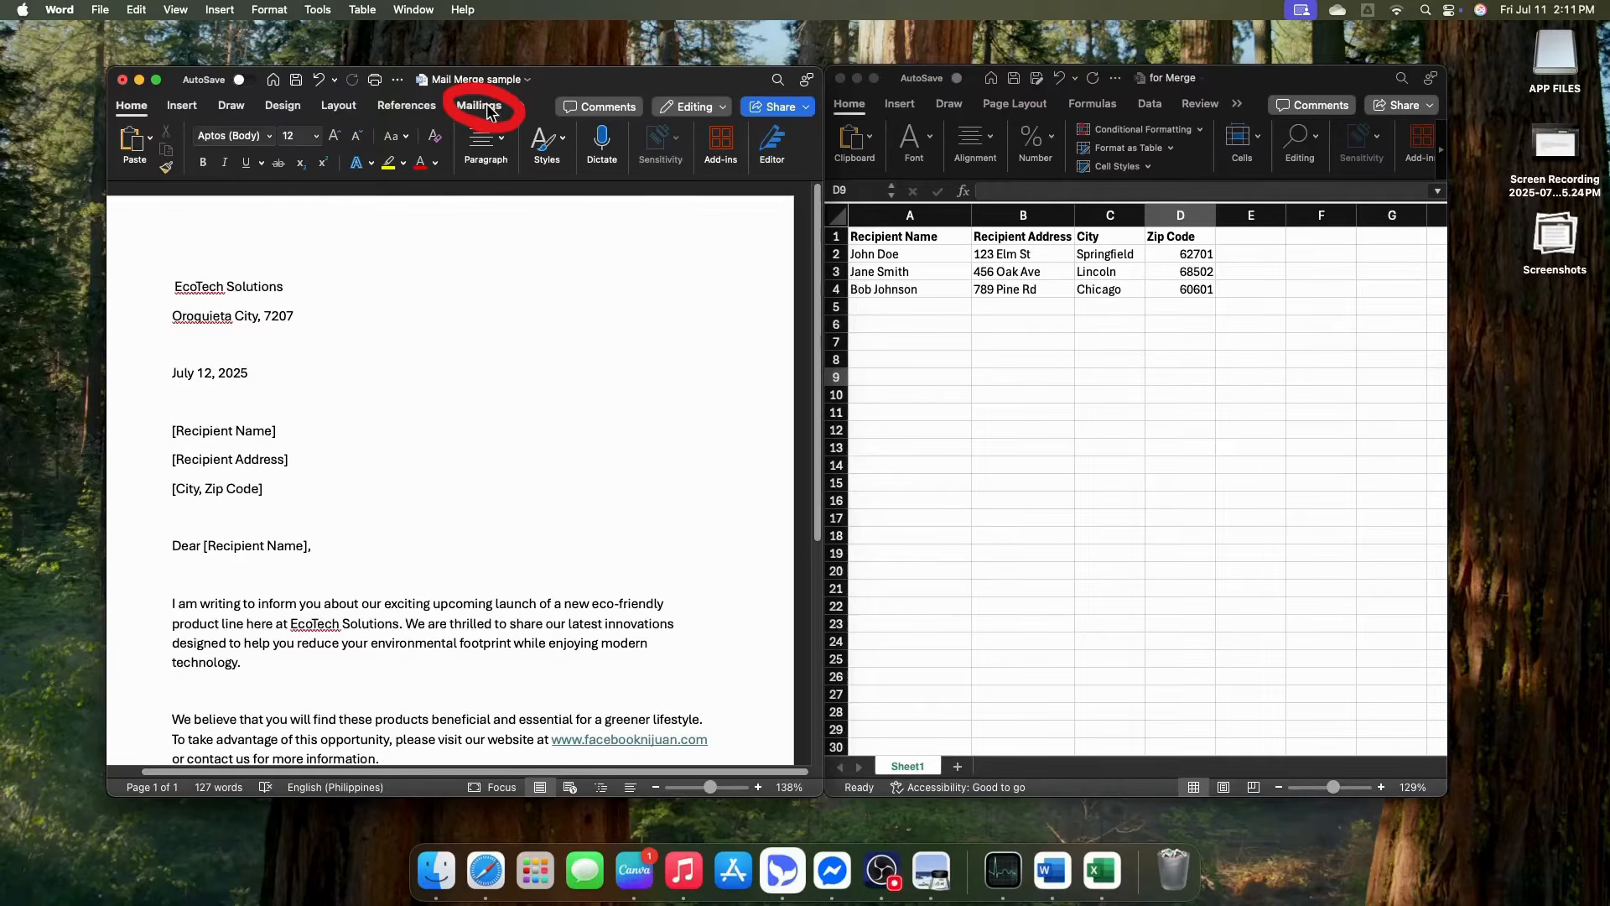
Choose the existing workbook for Merge.xlsx from the Documents folder as the letter's mail merge recipient list
{"action": "left_click", "coordinate": [490, 111]}
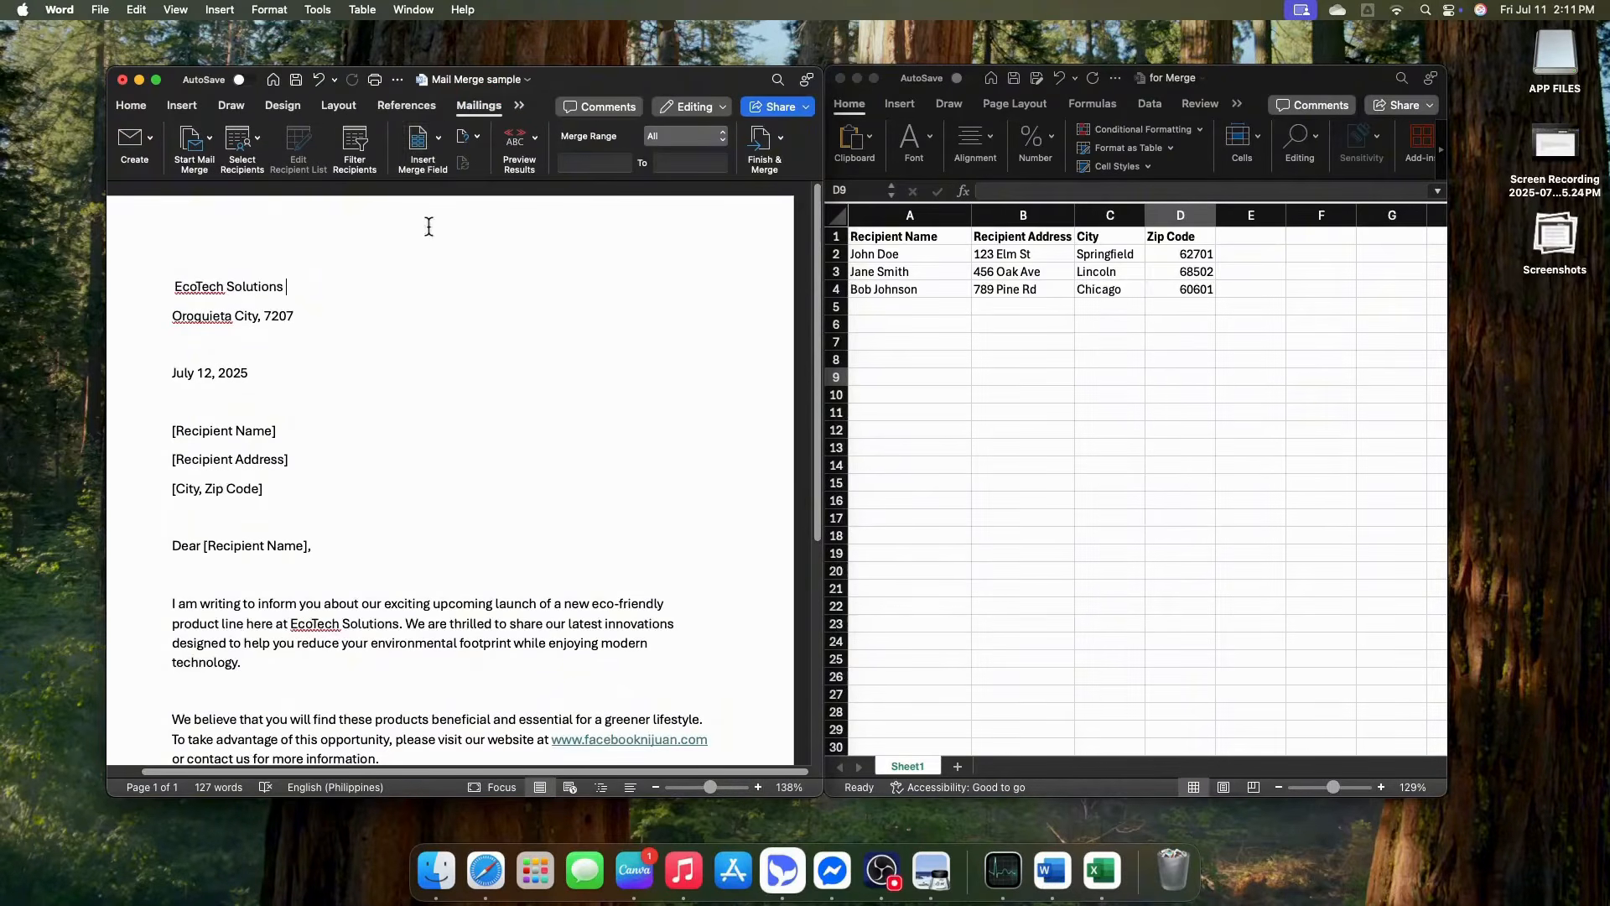
{"action": "left_click", "coordinate": [202, 149]}
{"action": "left_click", "coordinate": [252, 144]}
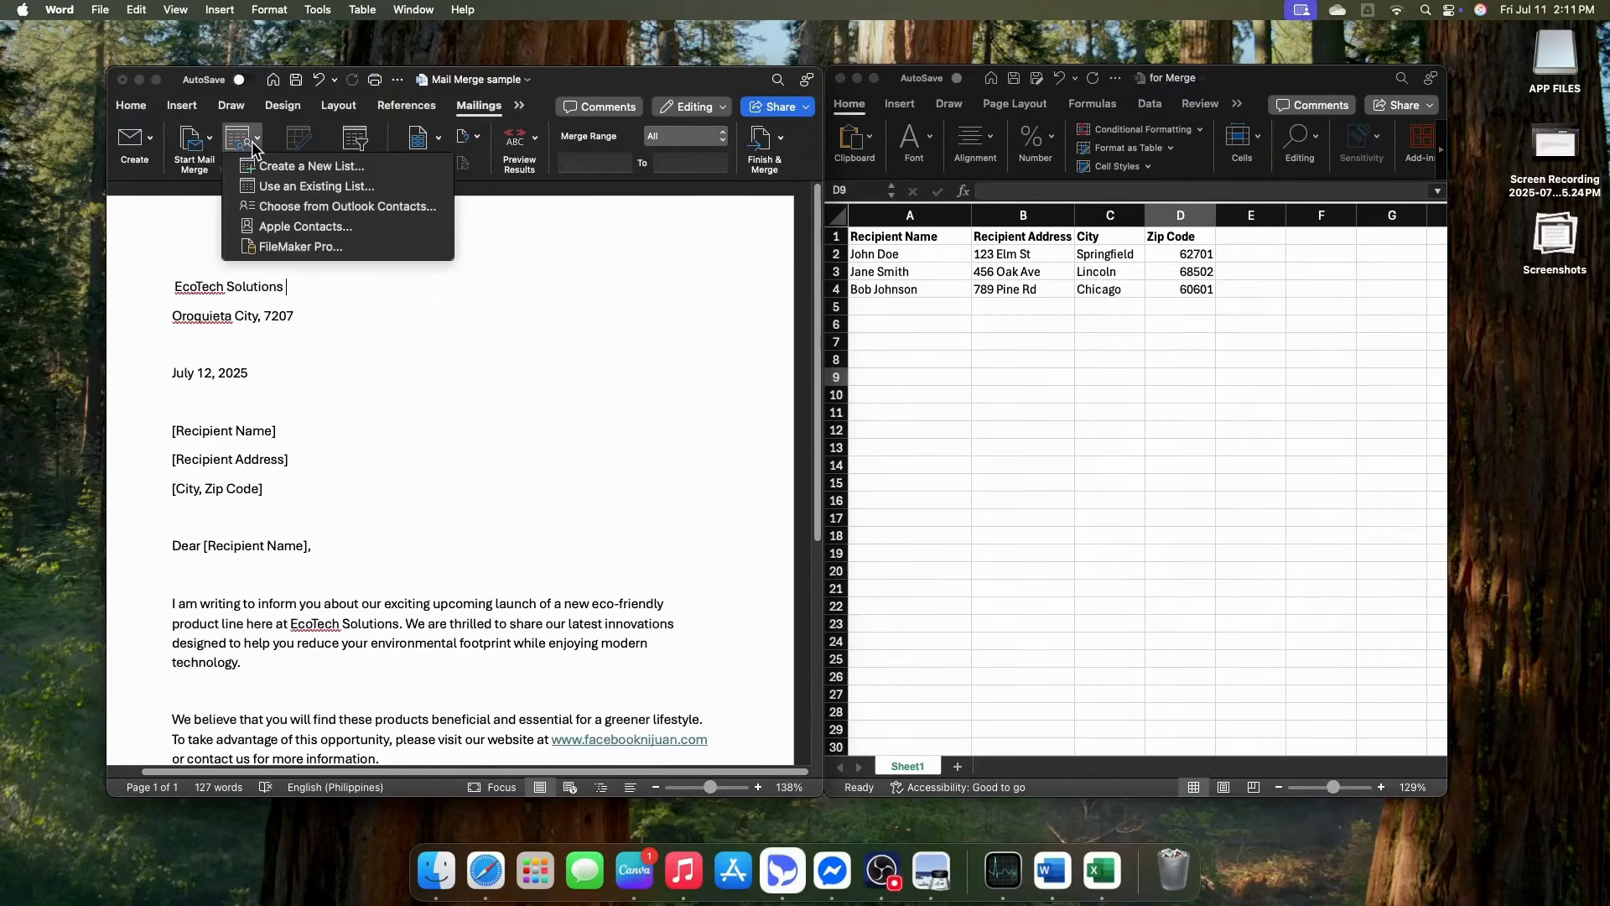
{"action": "left_click", "coordinate": [280, 187]}
{"action": "left_click_drag", "start_coordinate": [717, 260], "coordinate": [701, 343]}
{"action": "left_click", "coordinate": [589, 419]}
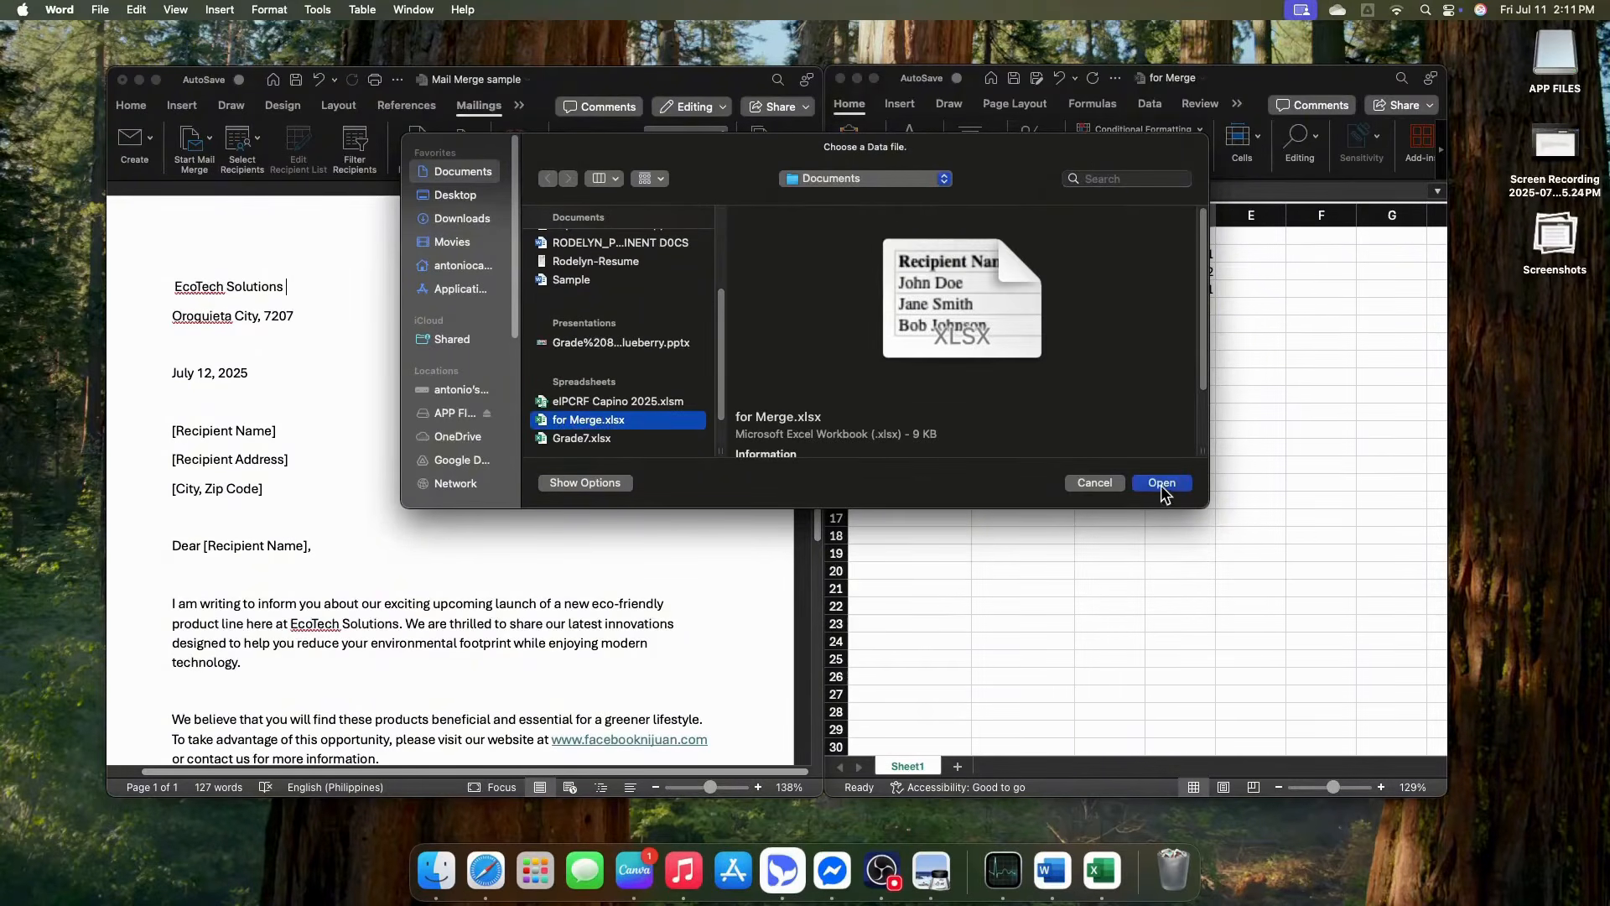
{"action": "left_click", "coordinate": [1161, 484]}
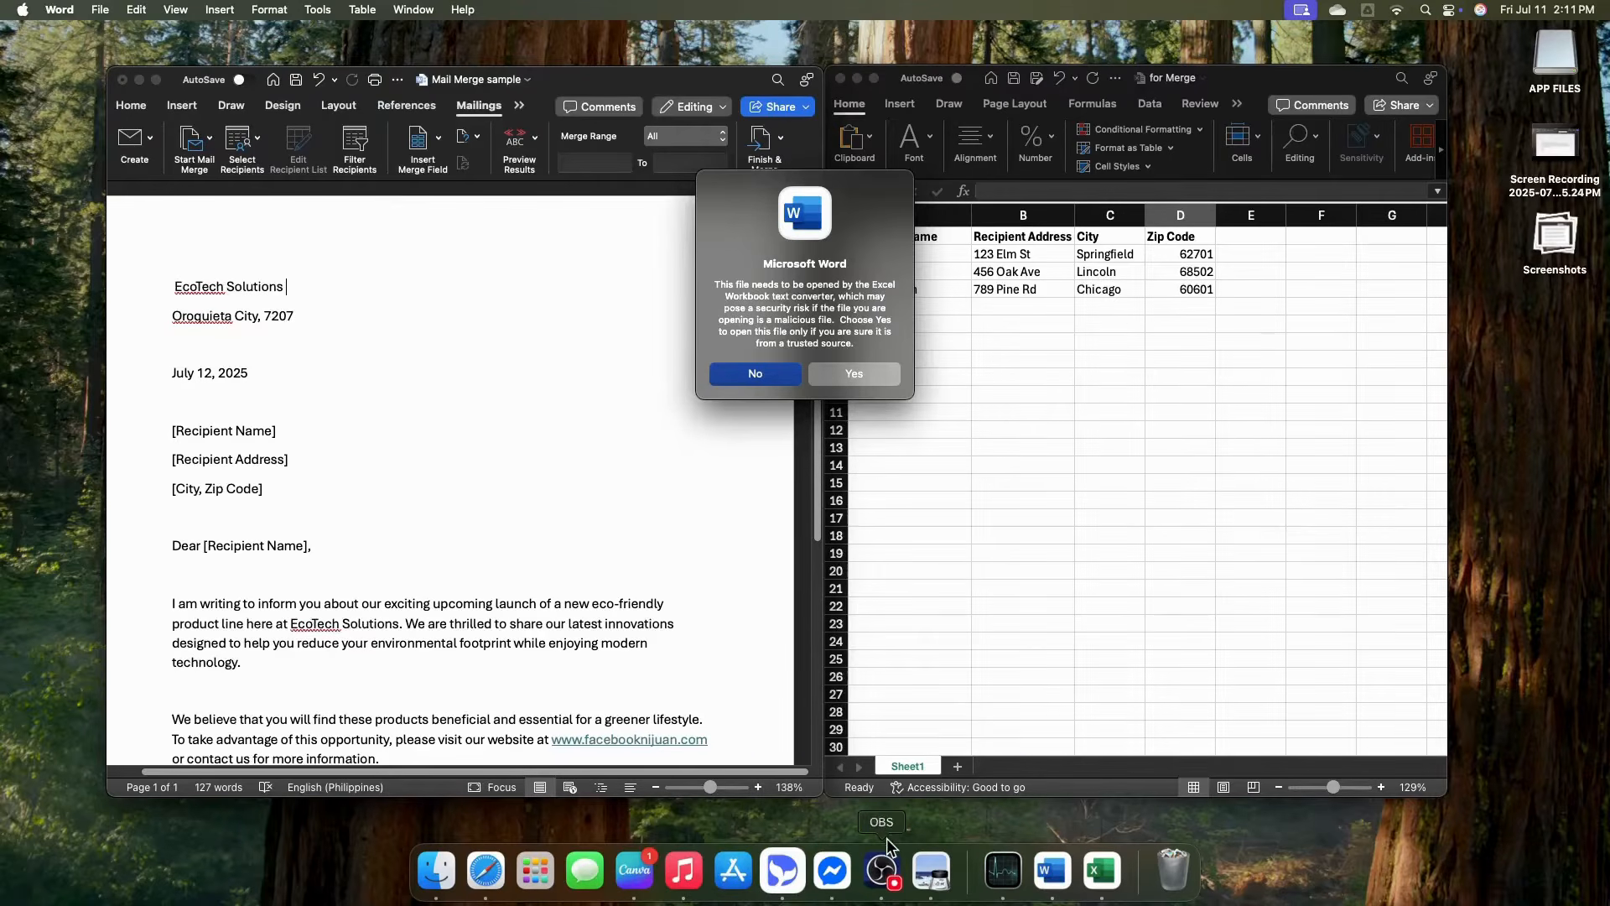
Allow the Excel workbook conversion and load the entire worksheet Sheet1 as the merge data
{"action": "left_click", "coordinate": [851, 376]}
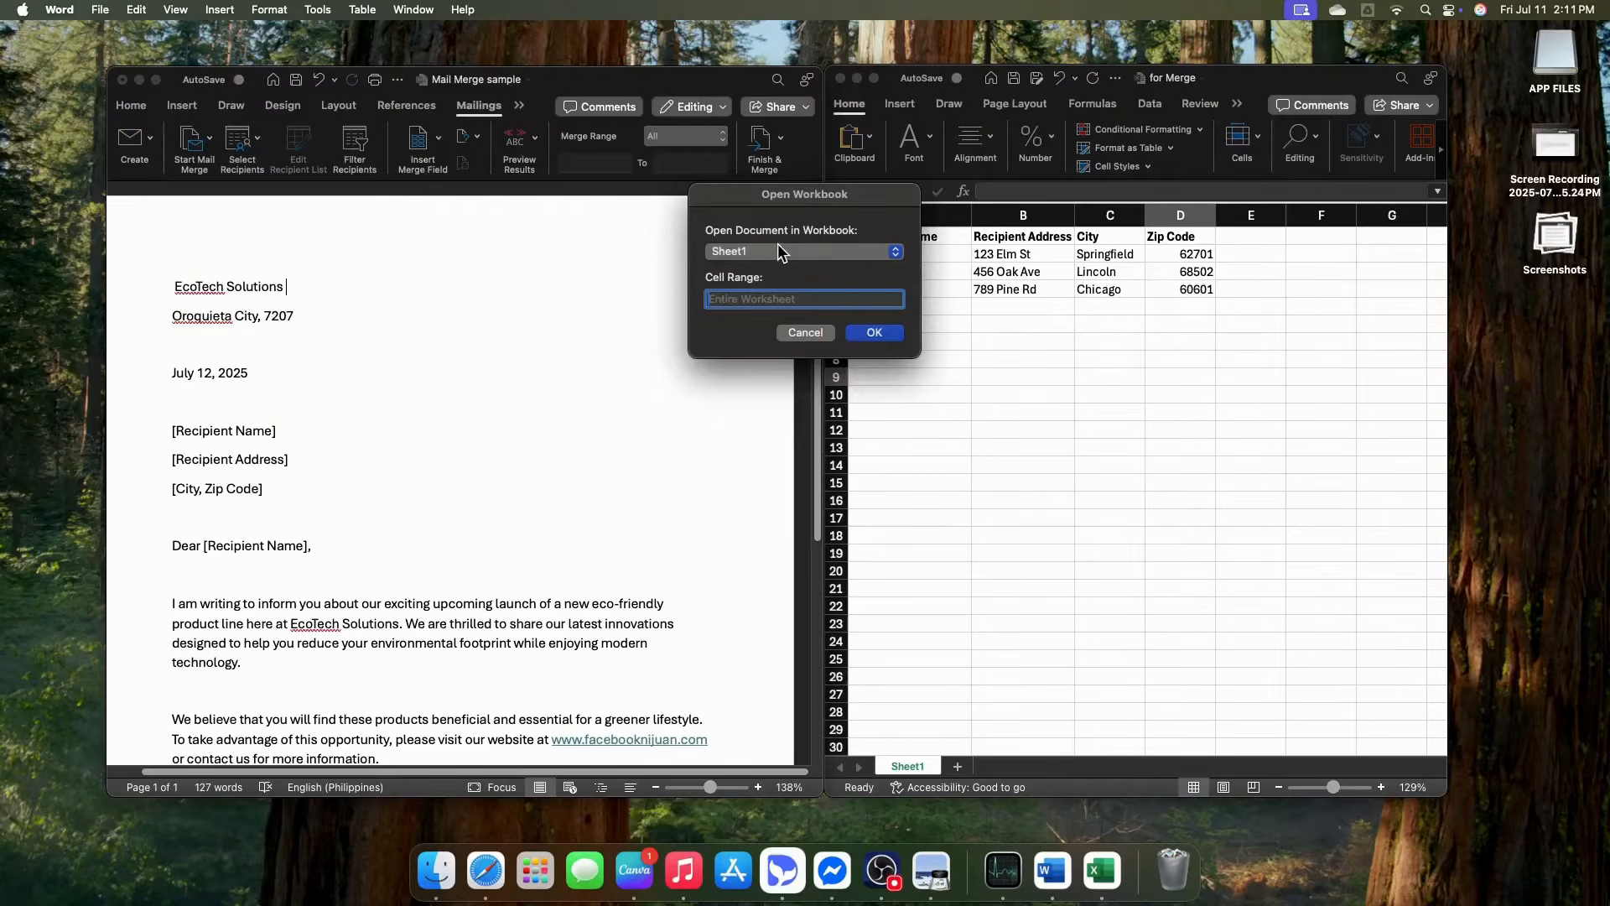
{"action": "left_click", "coordinate": [916, 768]}
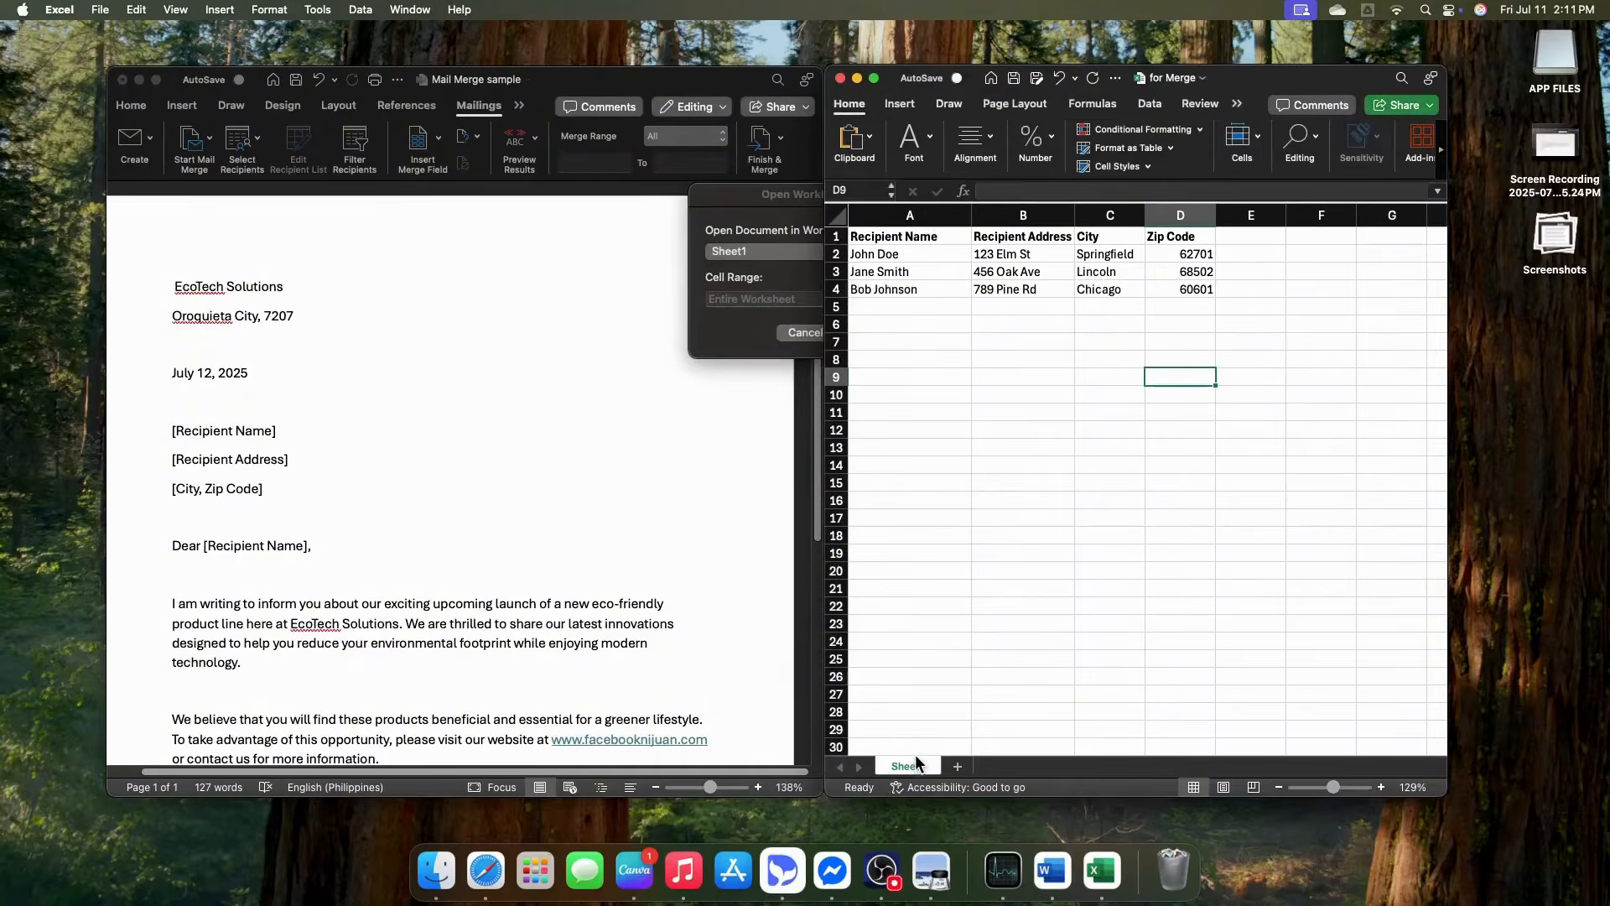
{"action": "left_click", "coordinate": [745, 198]}
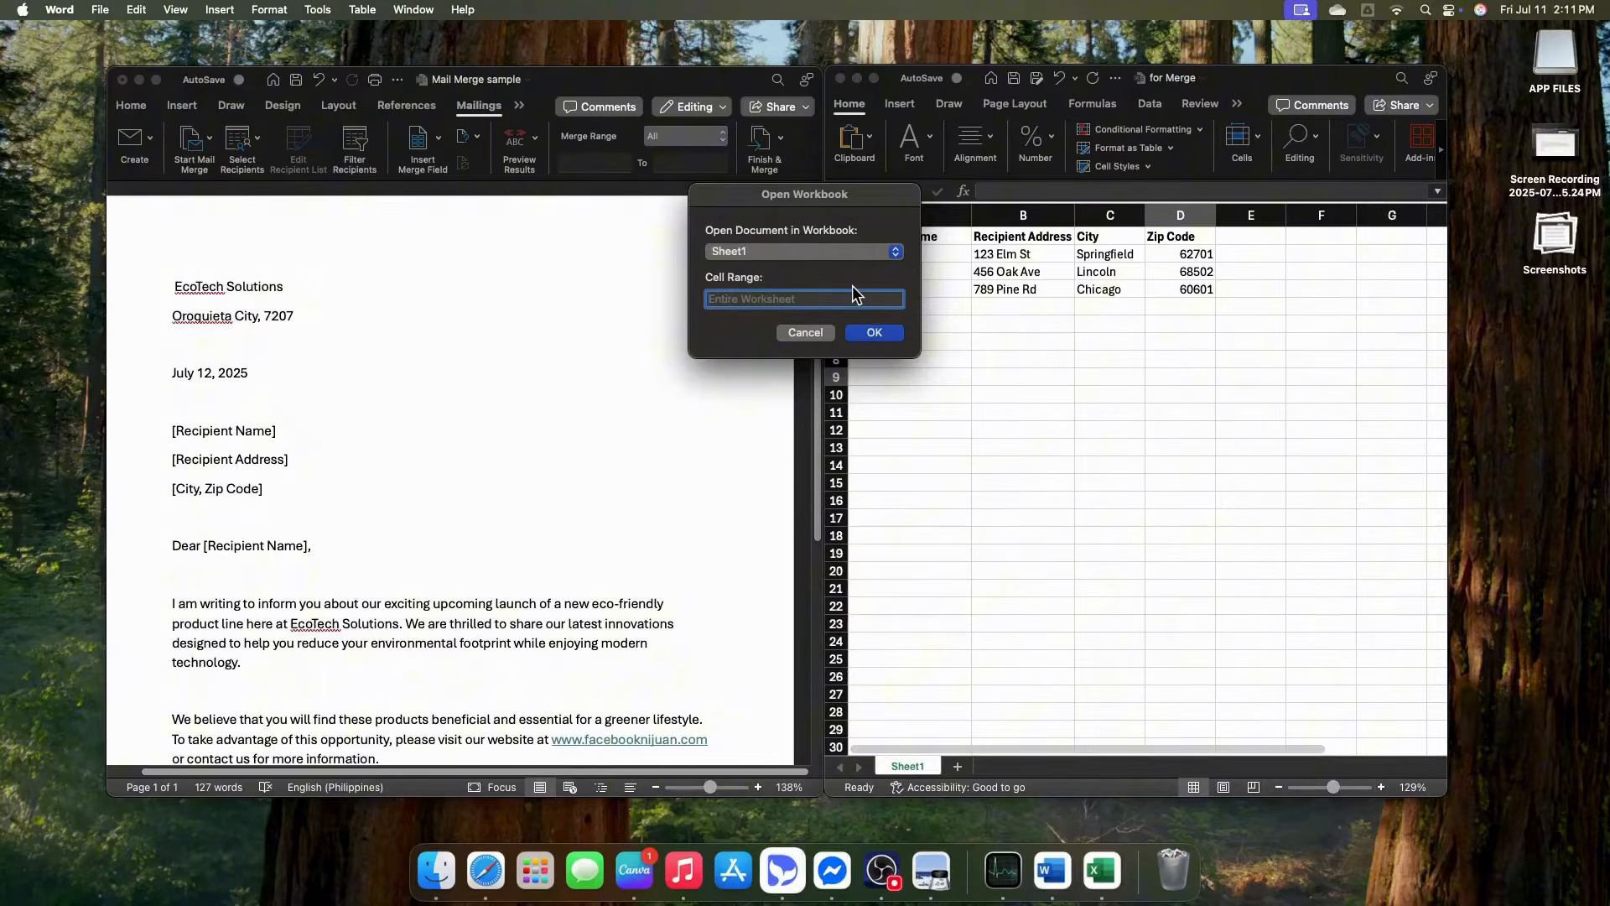
{"action": "left_click", "coordinate": [894, 332]}
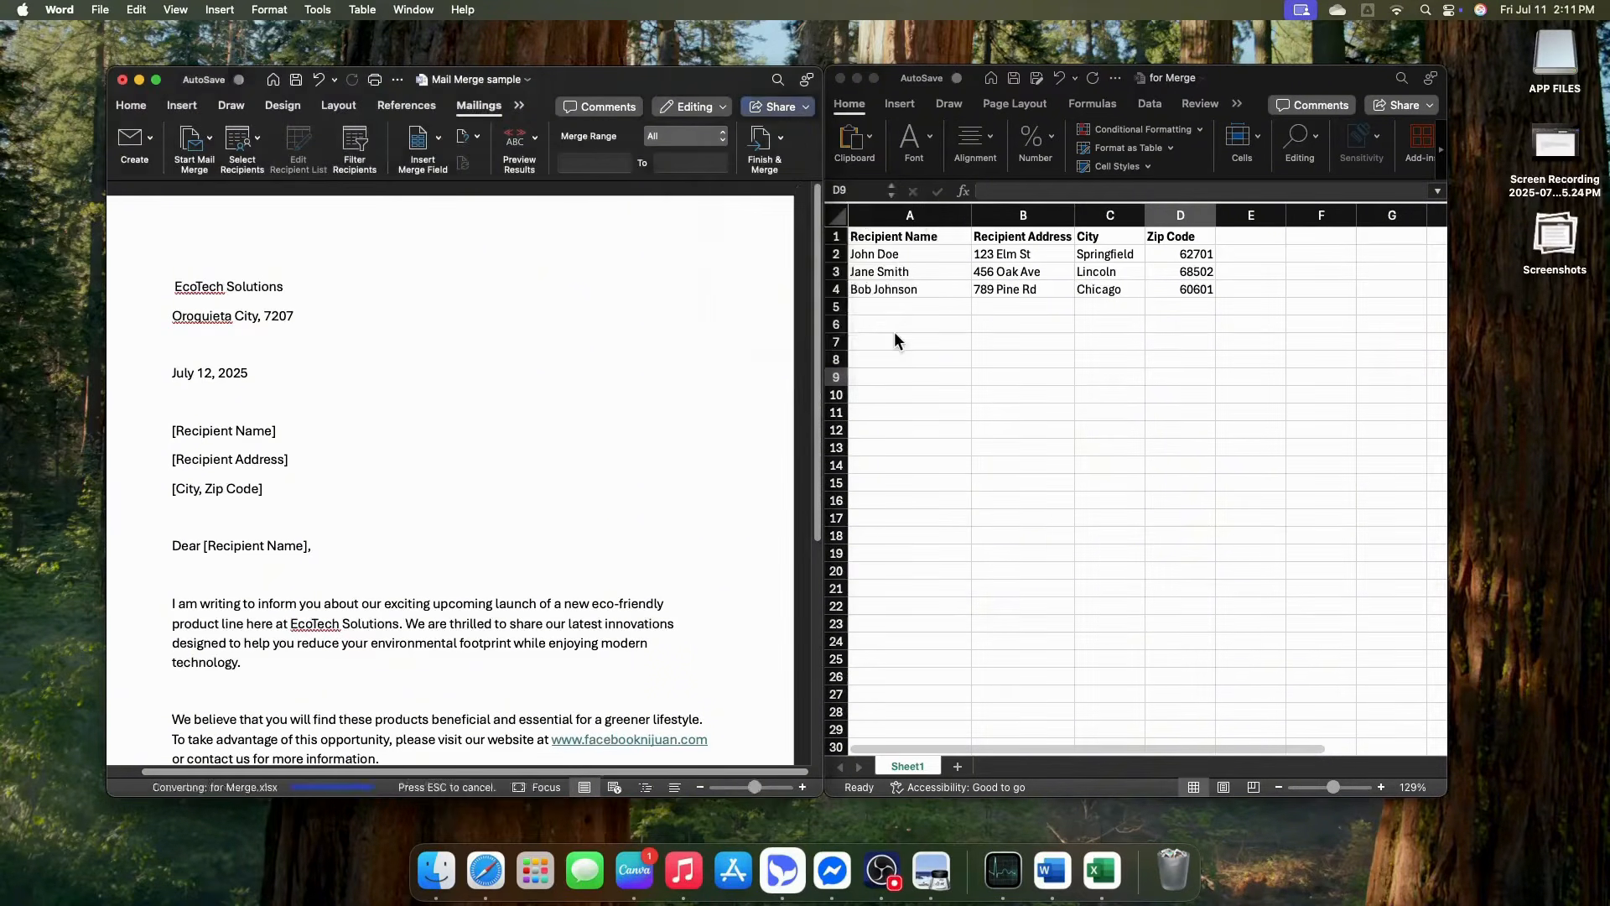
Replace the [Recipient Name] placeholder in the address block with the Recipient_Name merge field
{"action": "left_click", "coordinate": [435, 147]}
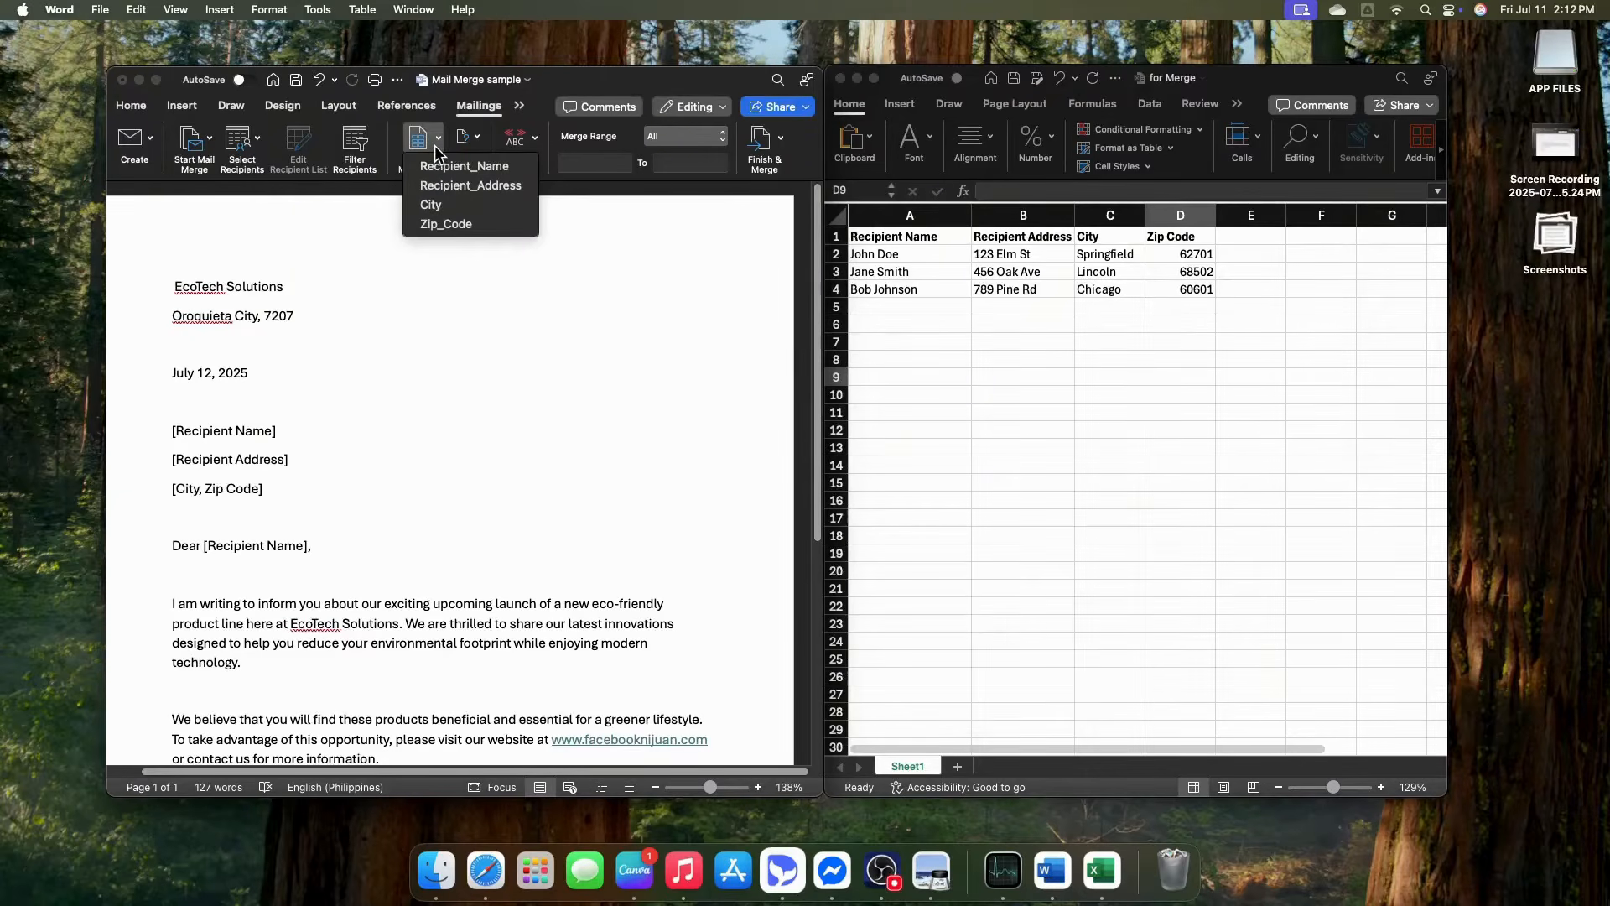
{"action": "left_click", "coordinate": [434, 144]}
{"action": "left_click", "coordinate": [434, 144]}
{"action": "left_click", "coordinate": [309, 416]}
{"action": "left_click_drag", "start_coordinate": [291, 432], "coordinate": [166, 432]}
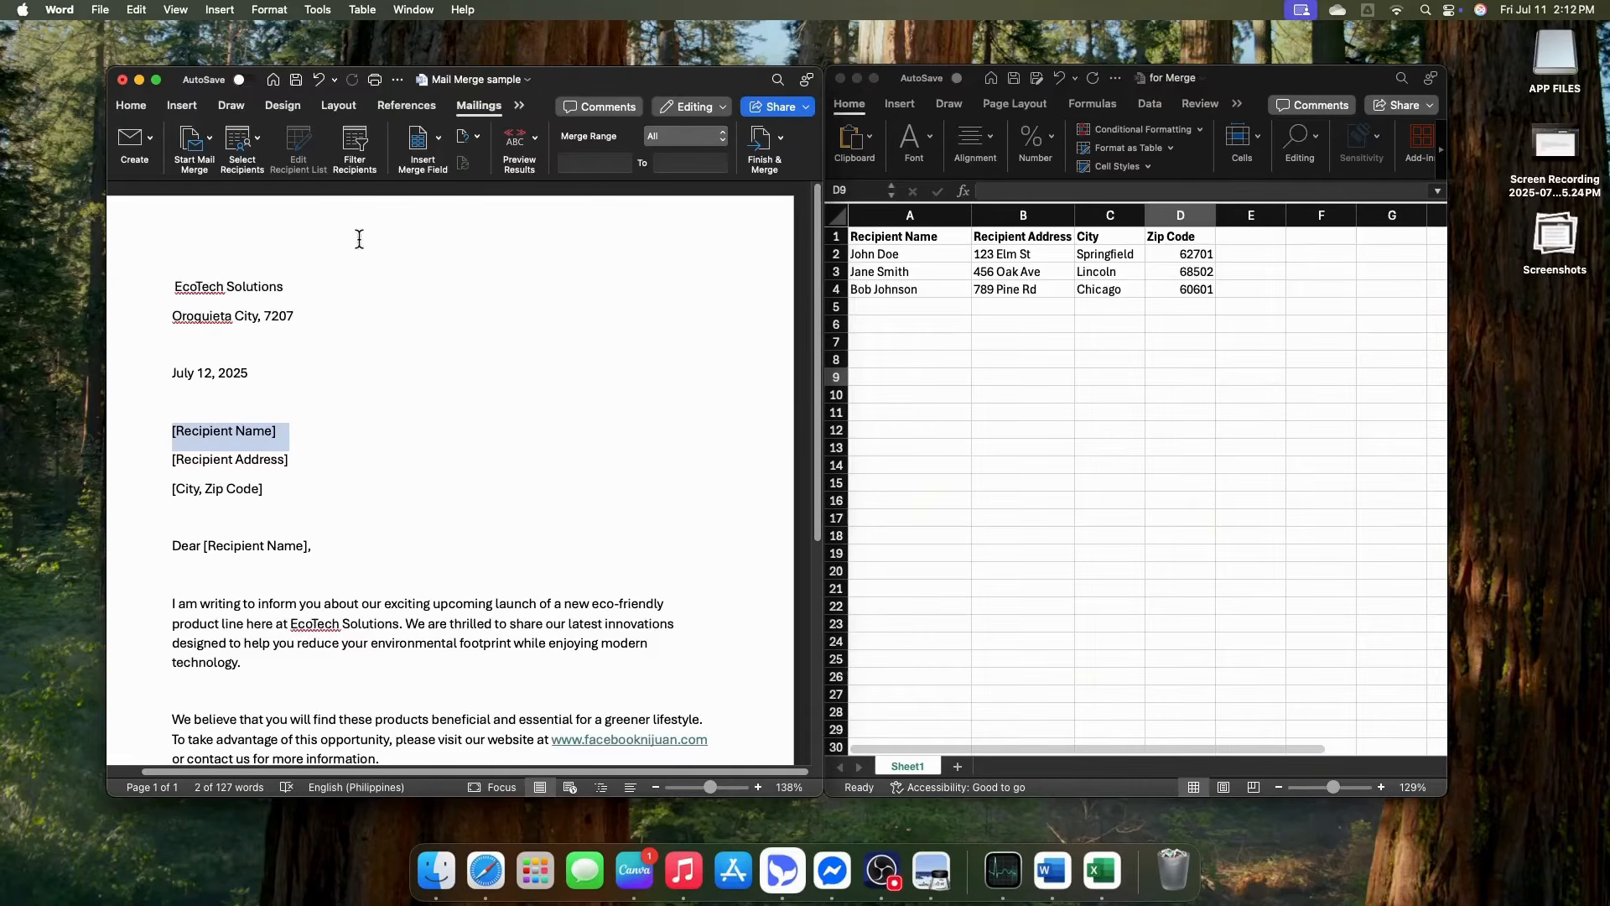
{"action": "key", "text": "BackSpace"}
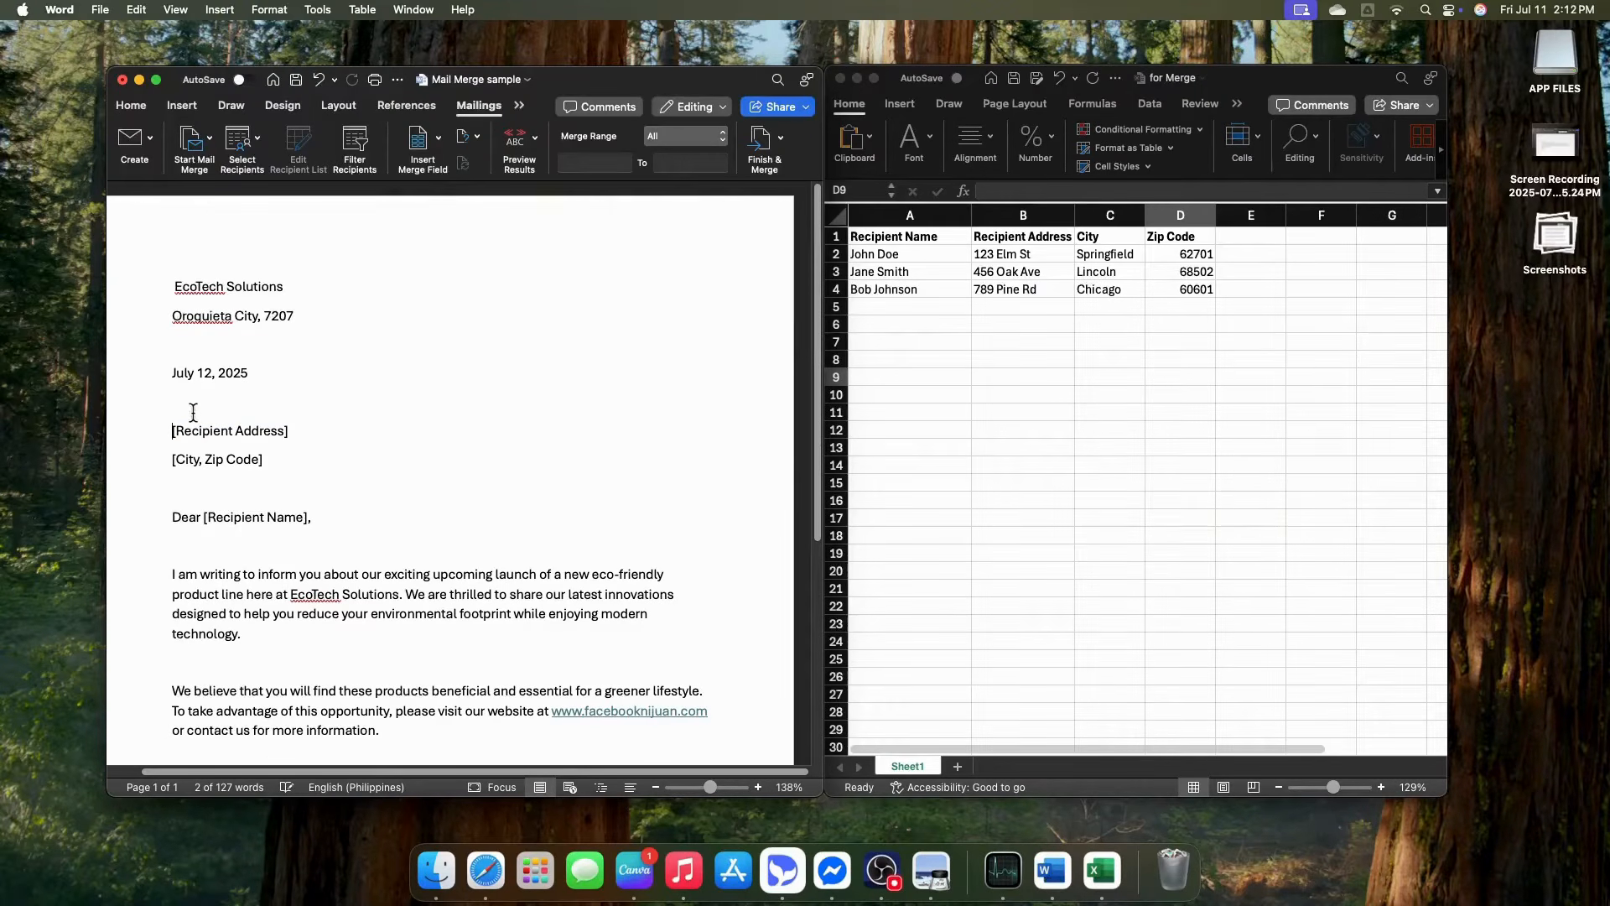
{"action": "key", "text": "Return"}
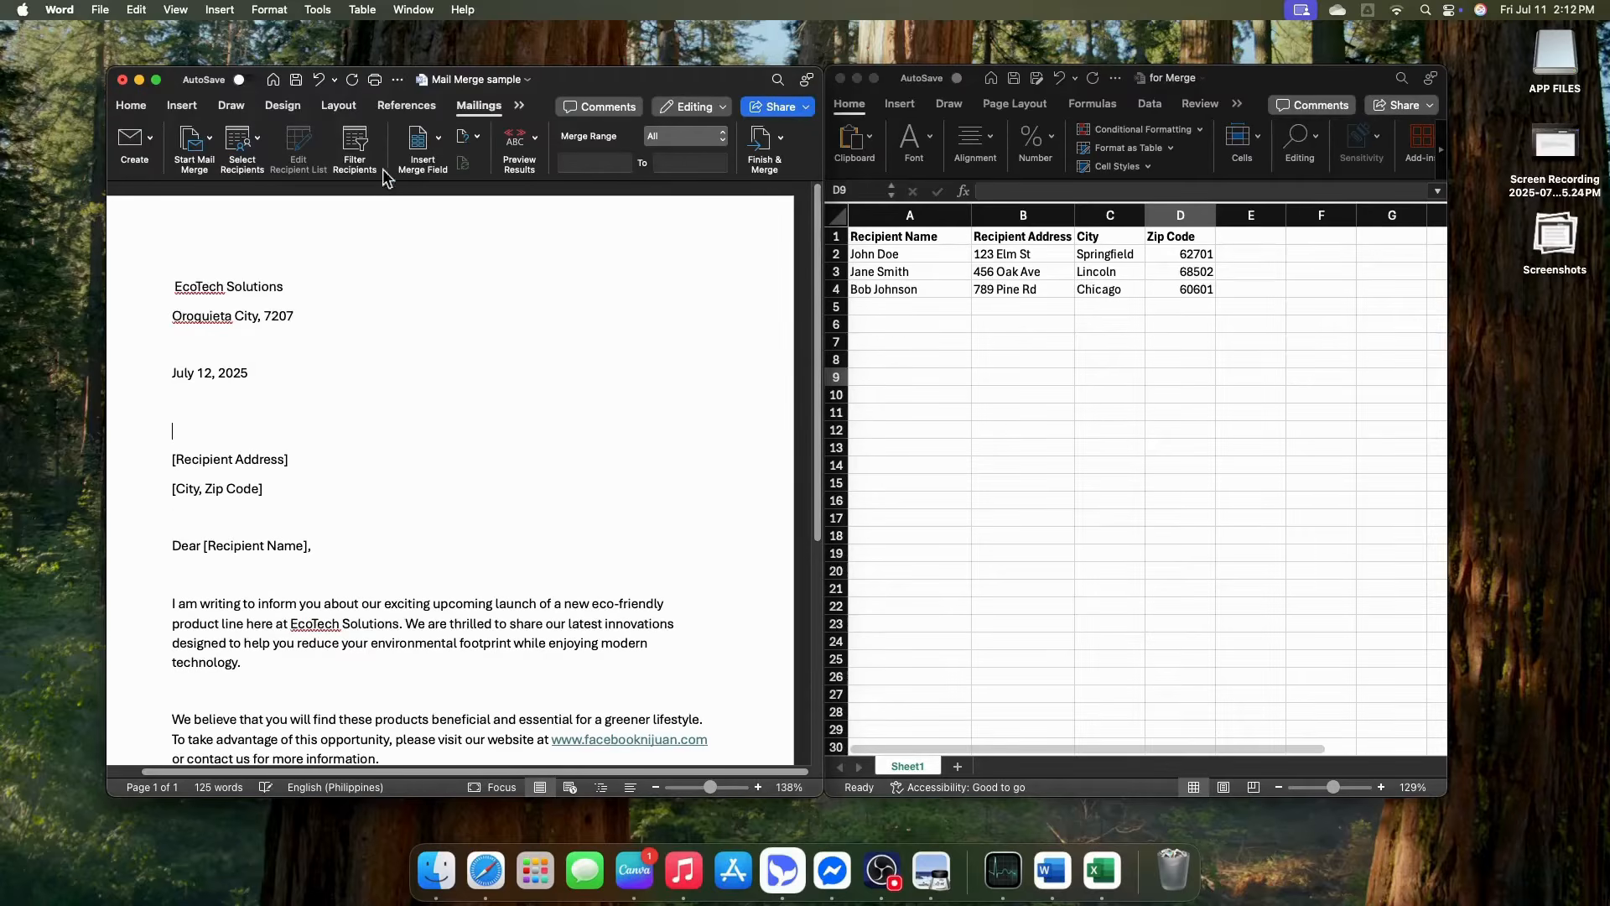
{"action": "left_click", "coordinate": [425, 153]}
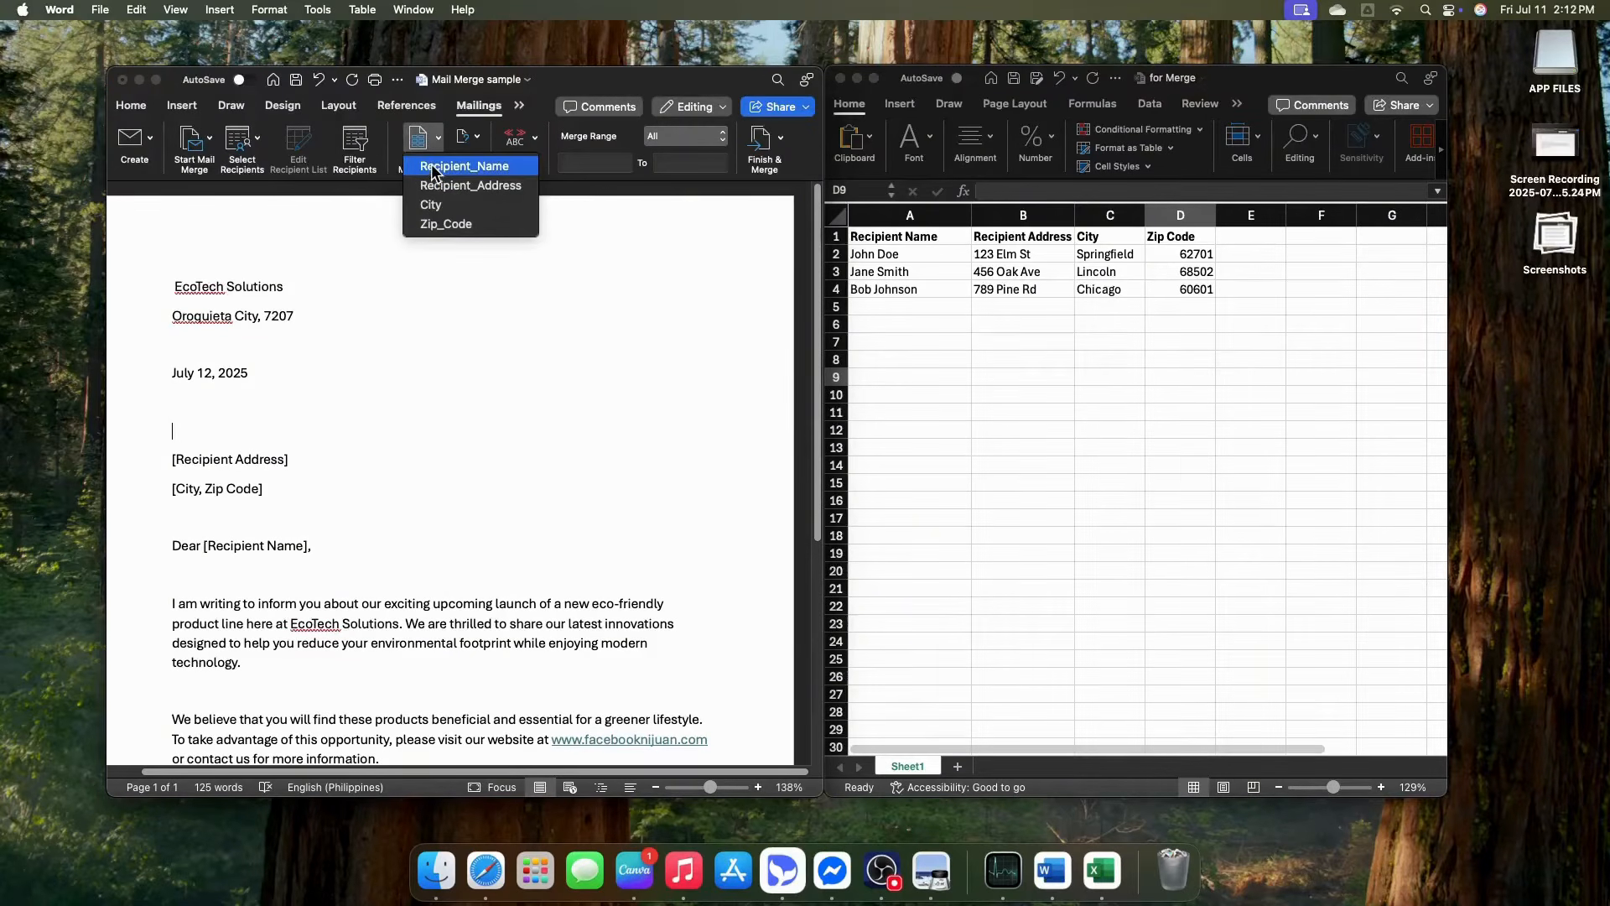
{"action": "left_click", "coordinate": [431, 173]}
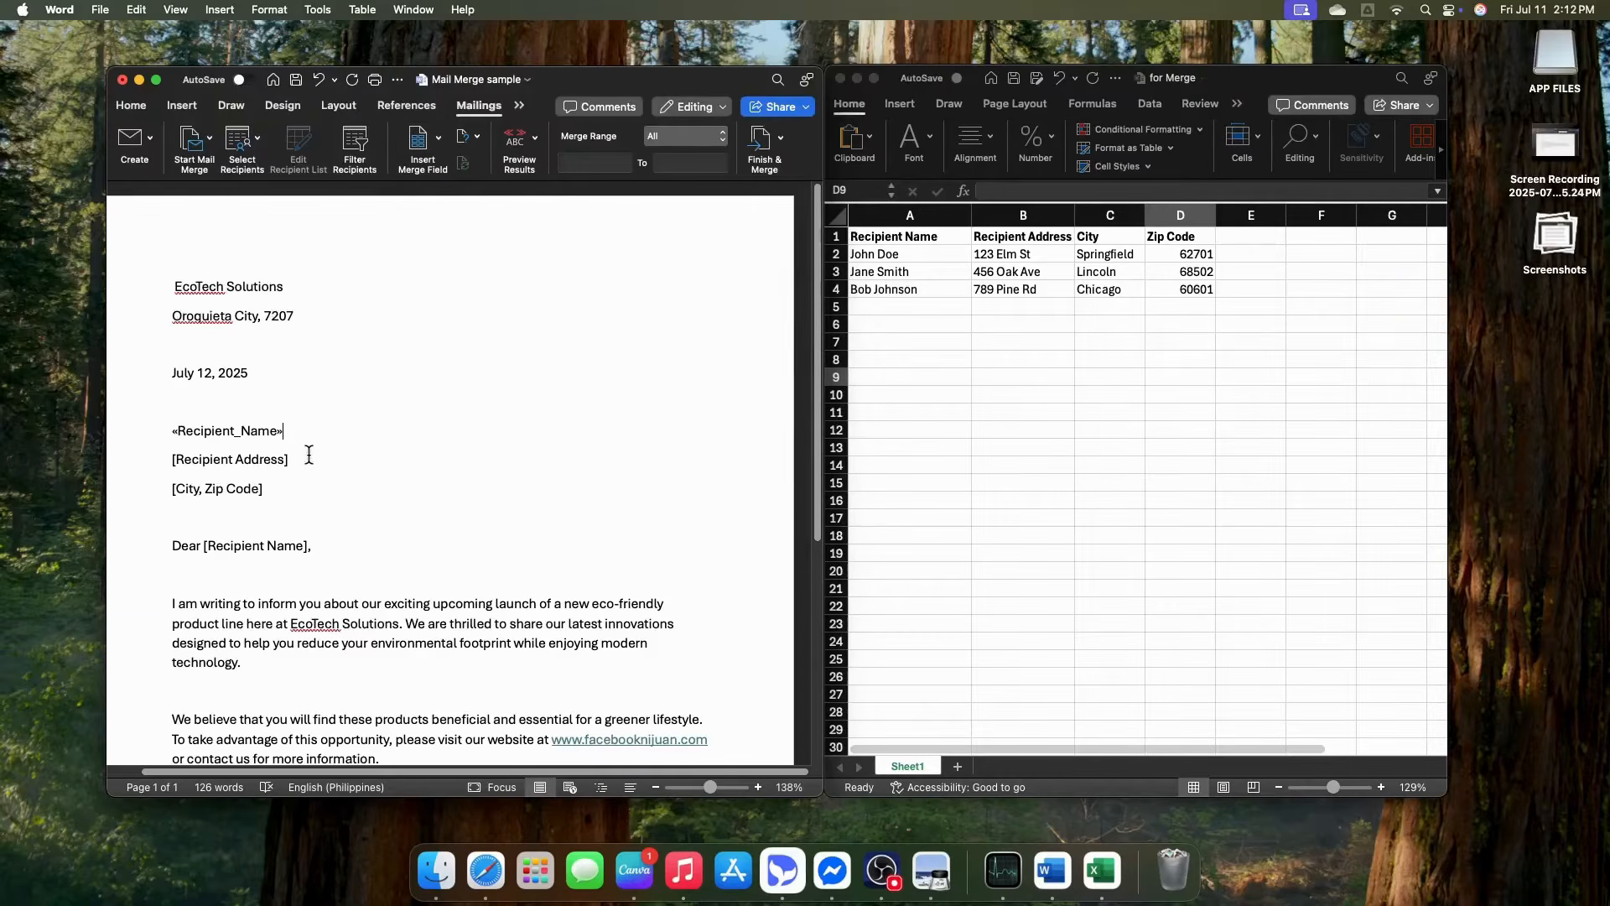
Replace the [Recipient Address] placeholder below the recipient's name with the Recipient_Address merge field
{"action": "left_click", "coordinate": [424, 146]}
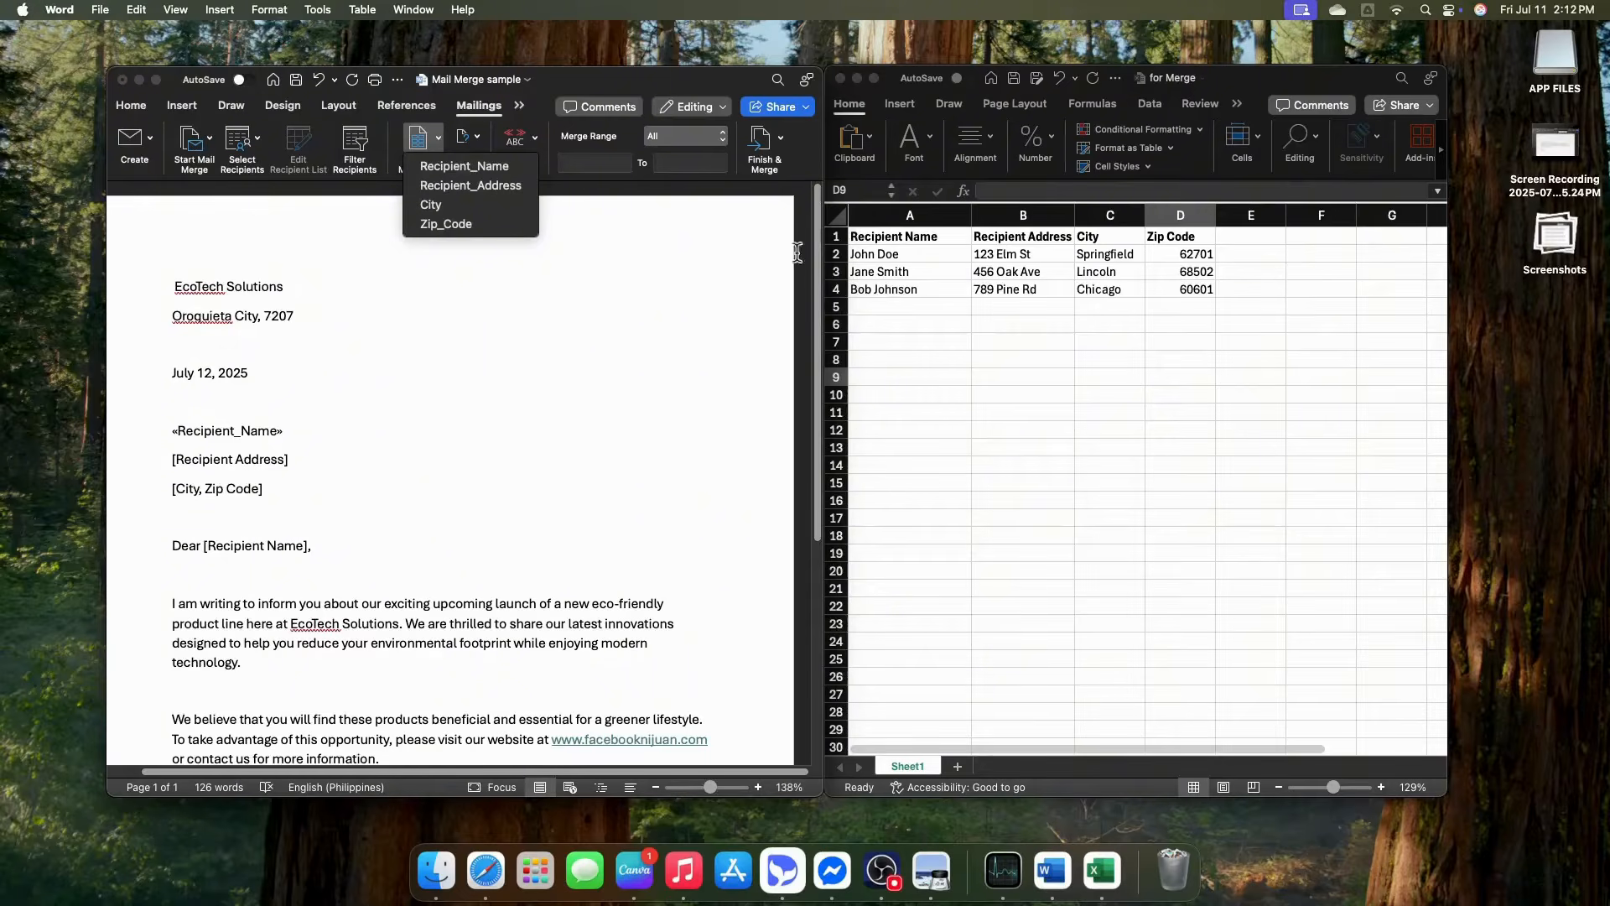
{"action": "left_click", "coordinate": [275, 459]}
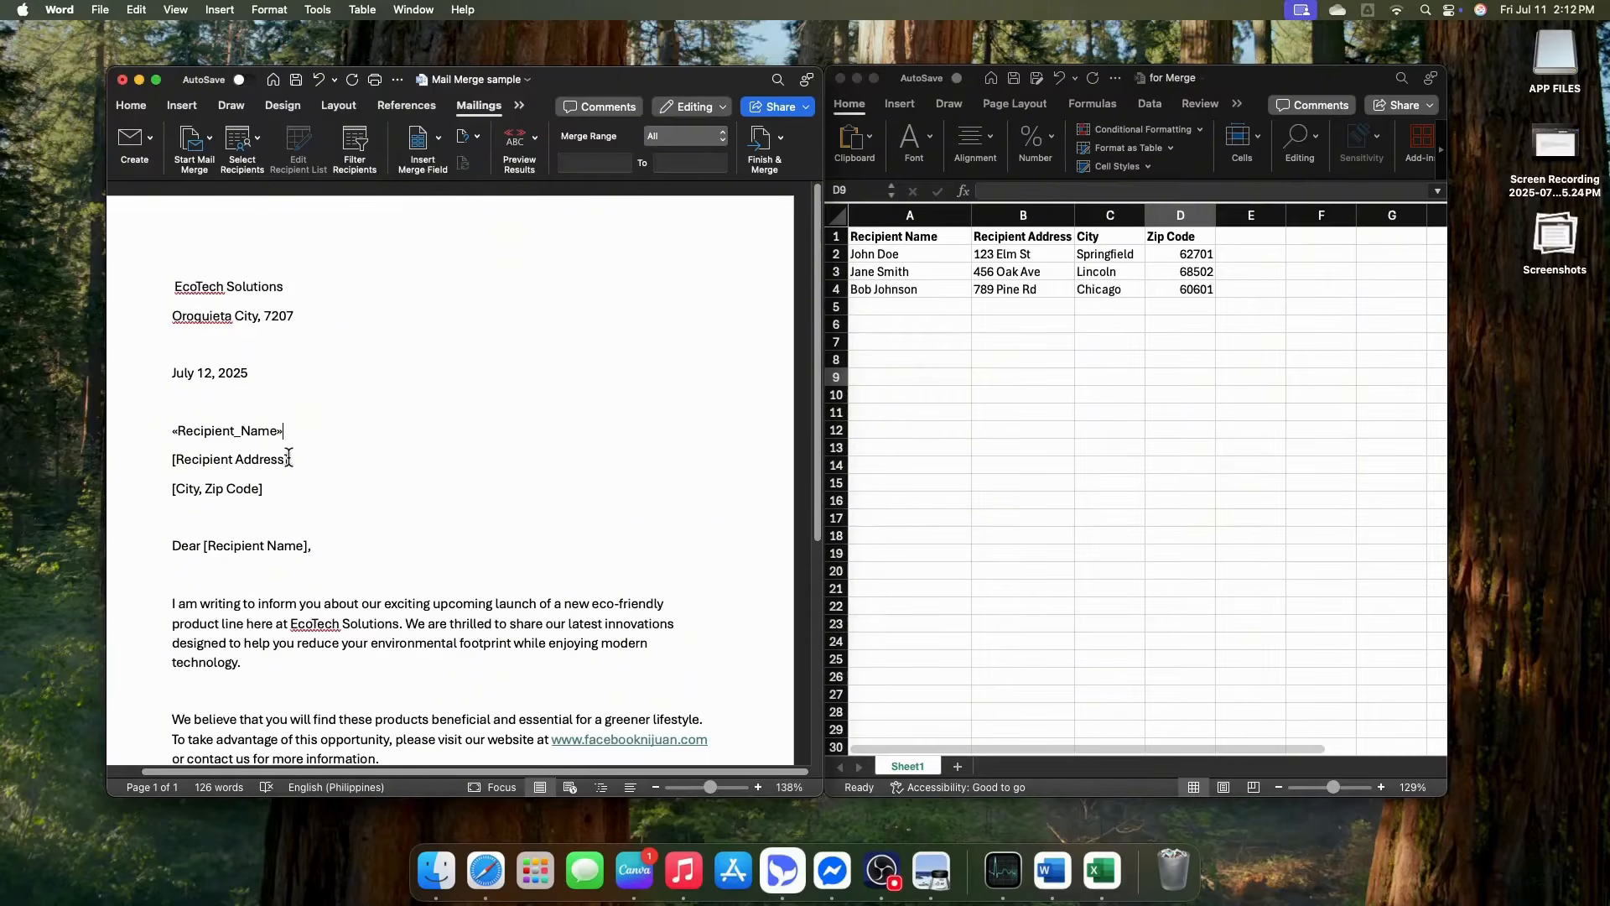
{"action": "left_click", "coordinate": [422, 159]}
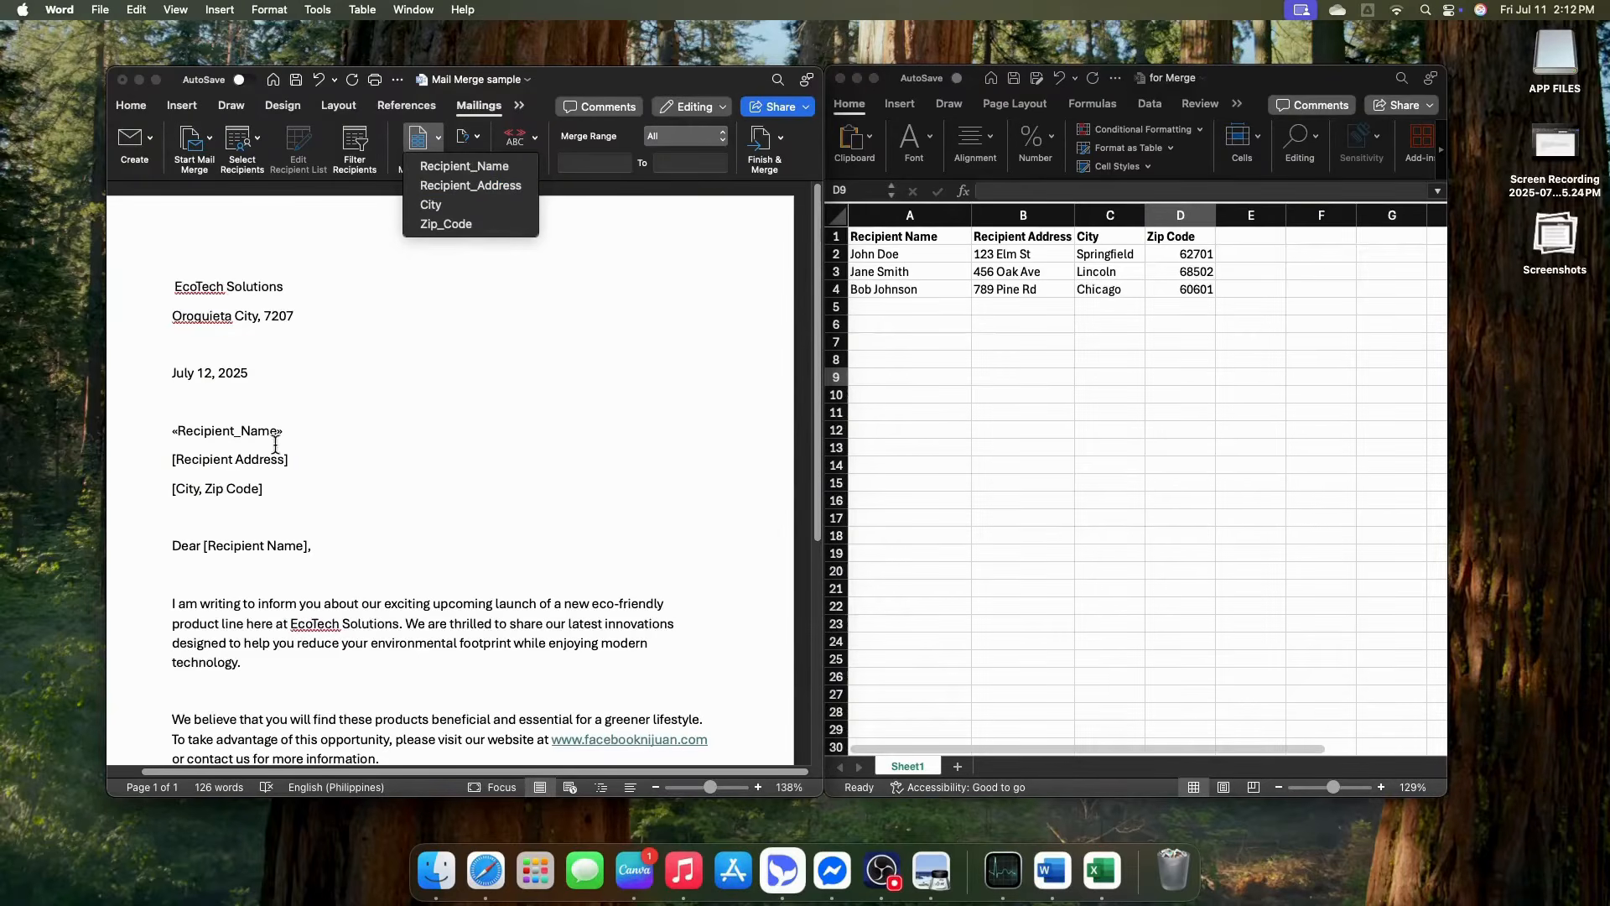
{"action": "left_click_drag", "start_coordinate": [293, 461], "coordinate": [170, 459]}
{"action": "key", "text": "BackSpace"}
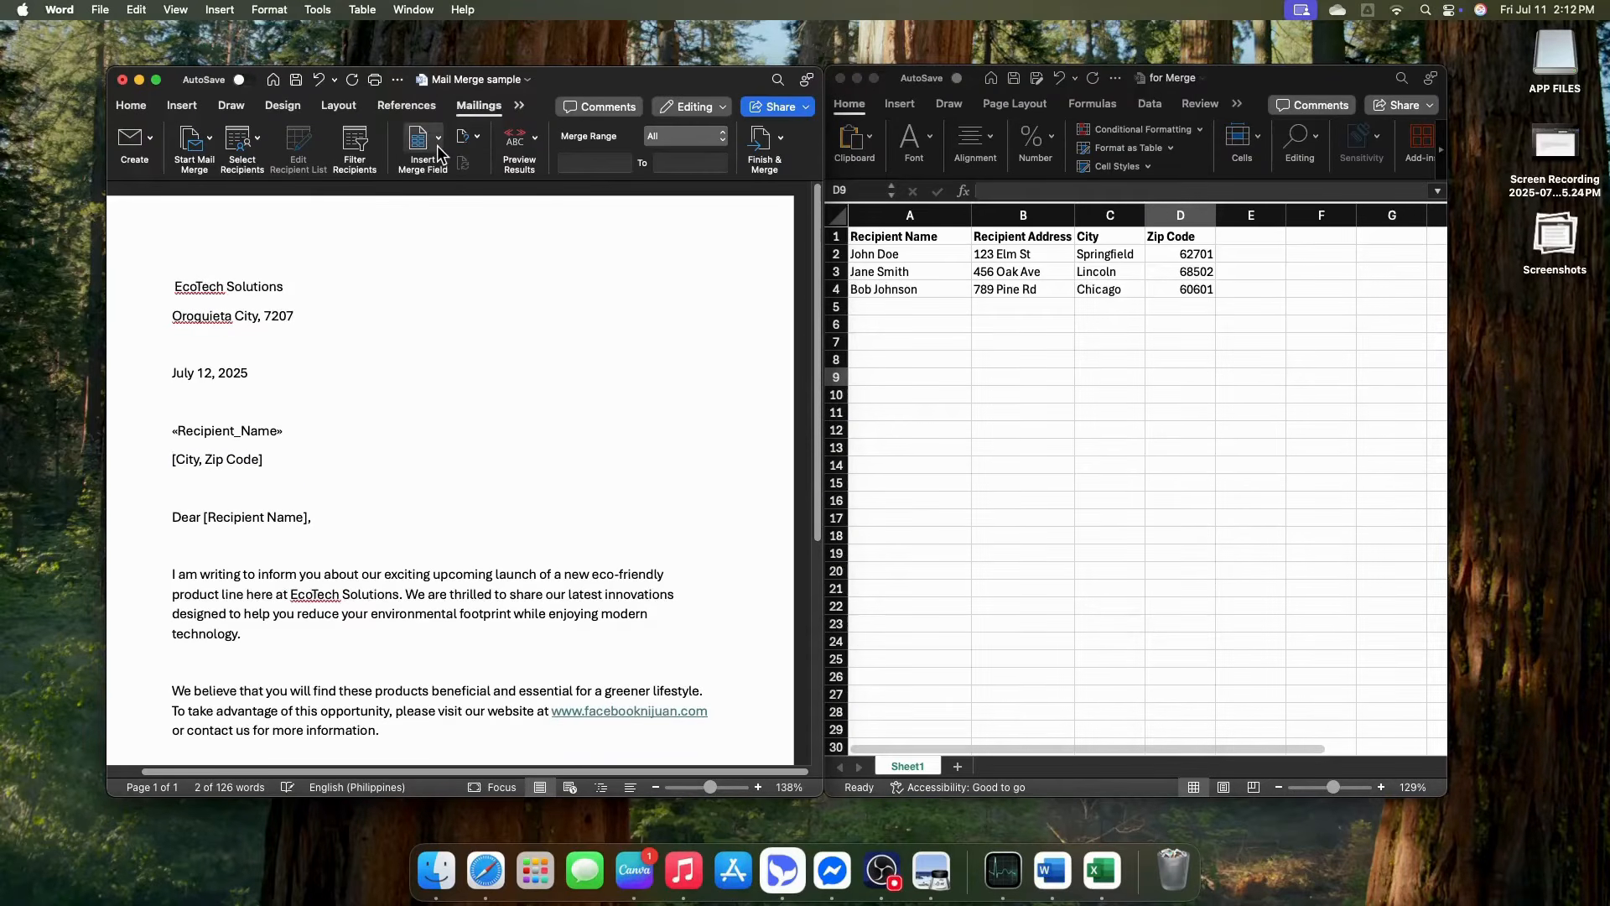
{"action": "key", "text": "Return"}
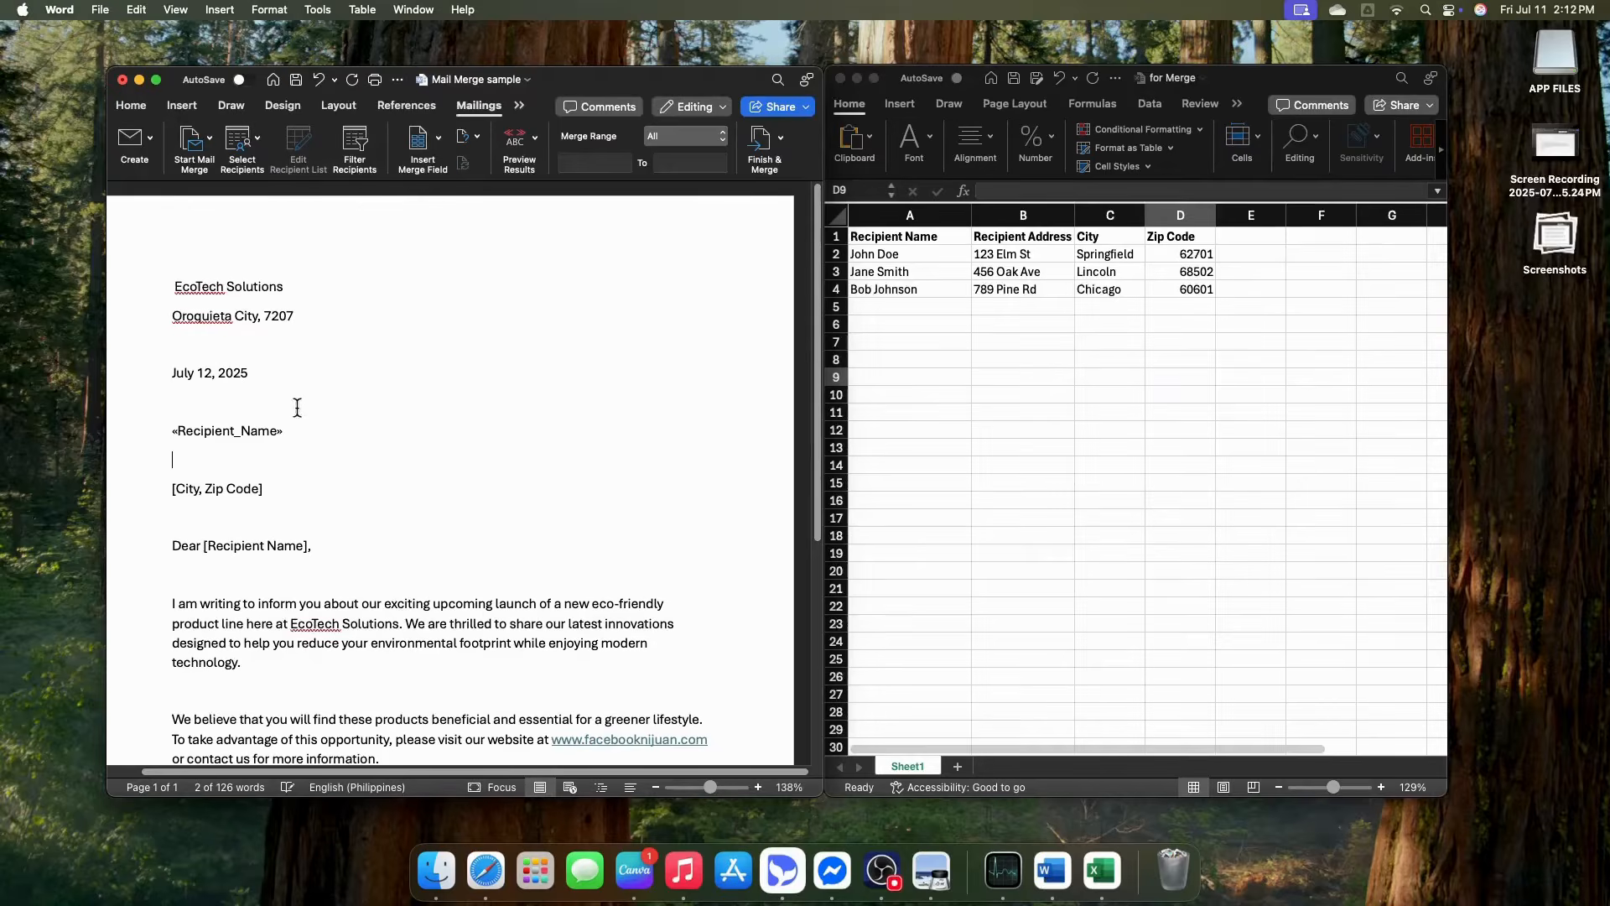
{"action": "left_click", "coordinate": [438, 141]}
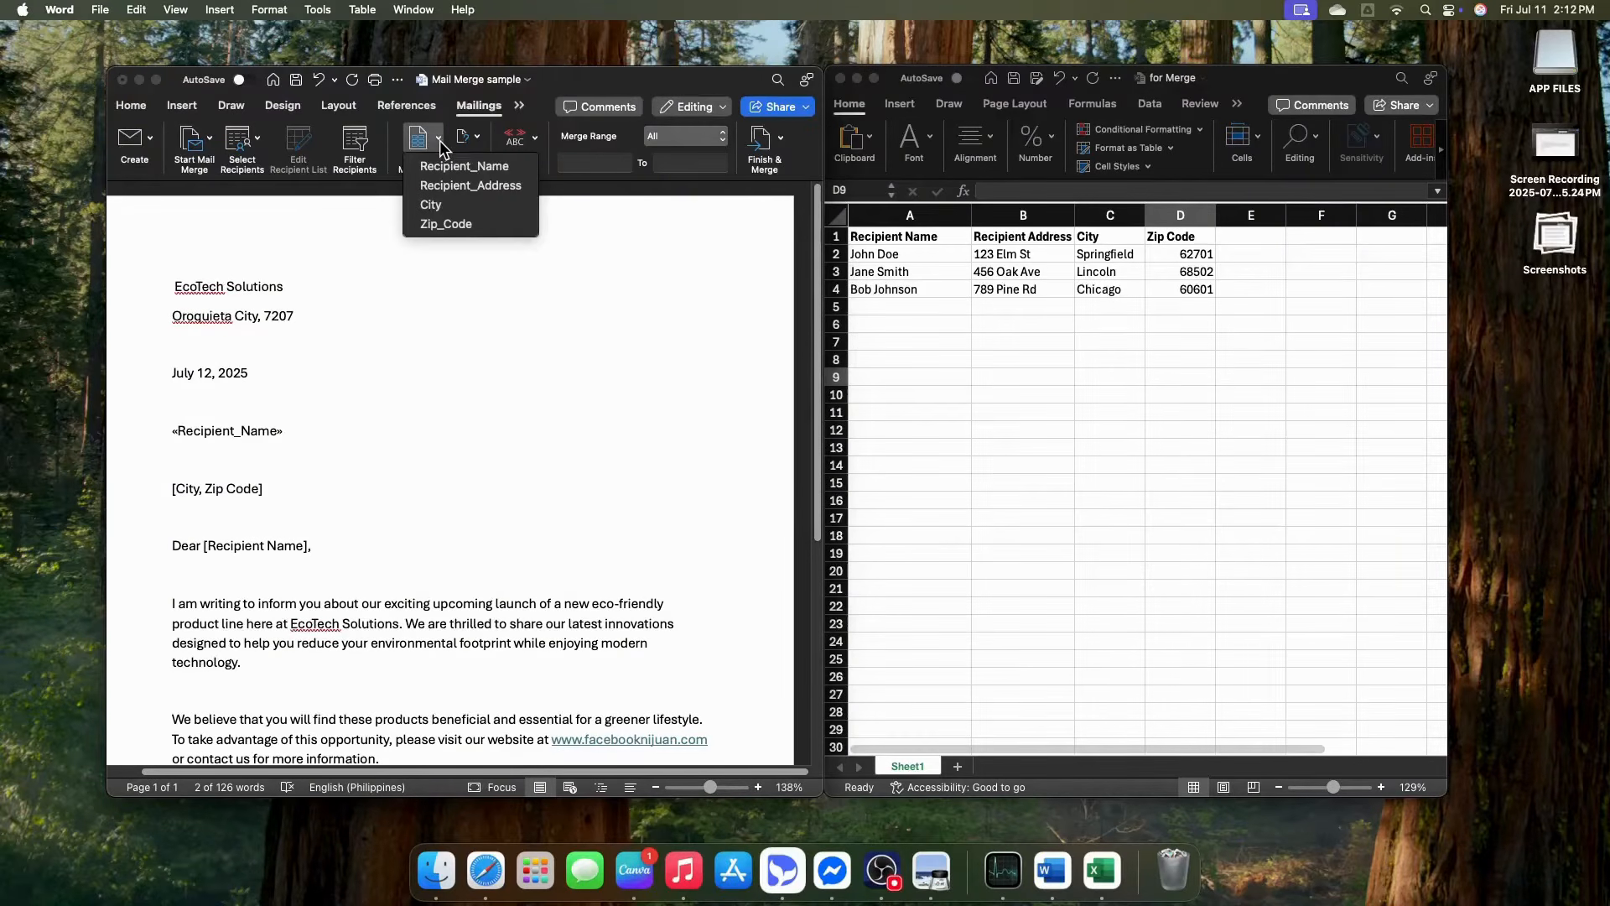
{"action": "left_click", "coordinate": [445, 185]}
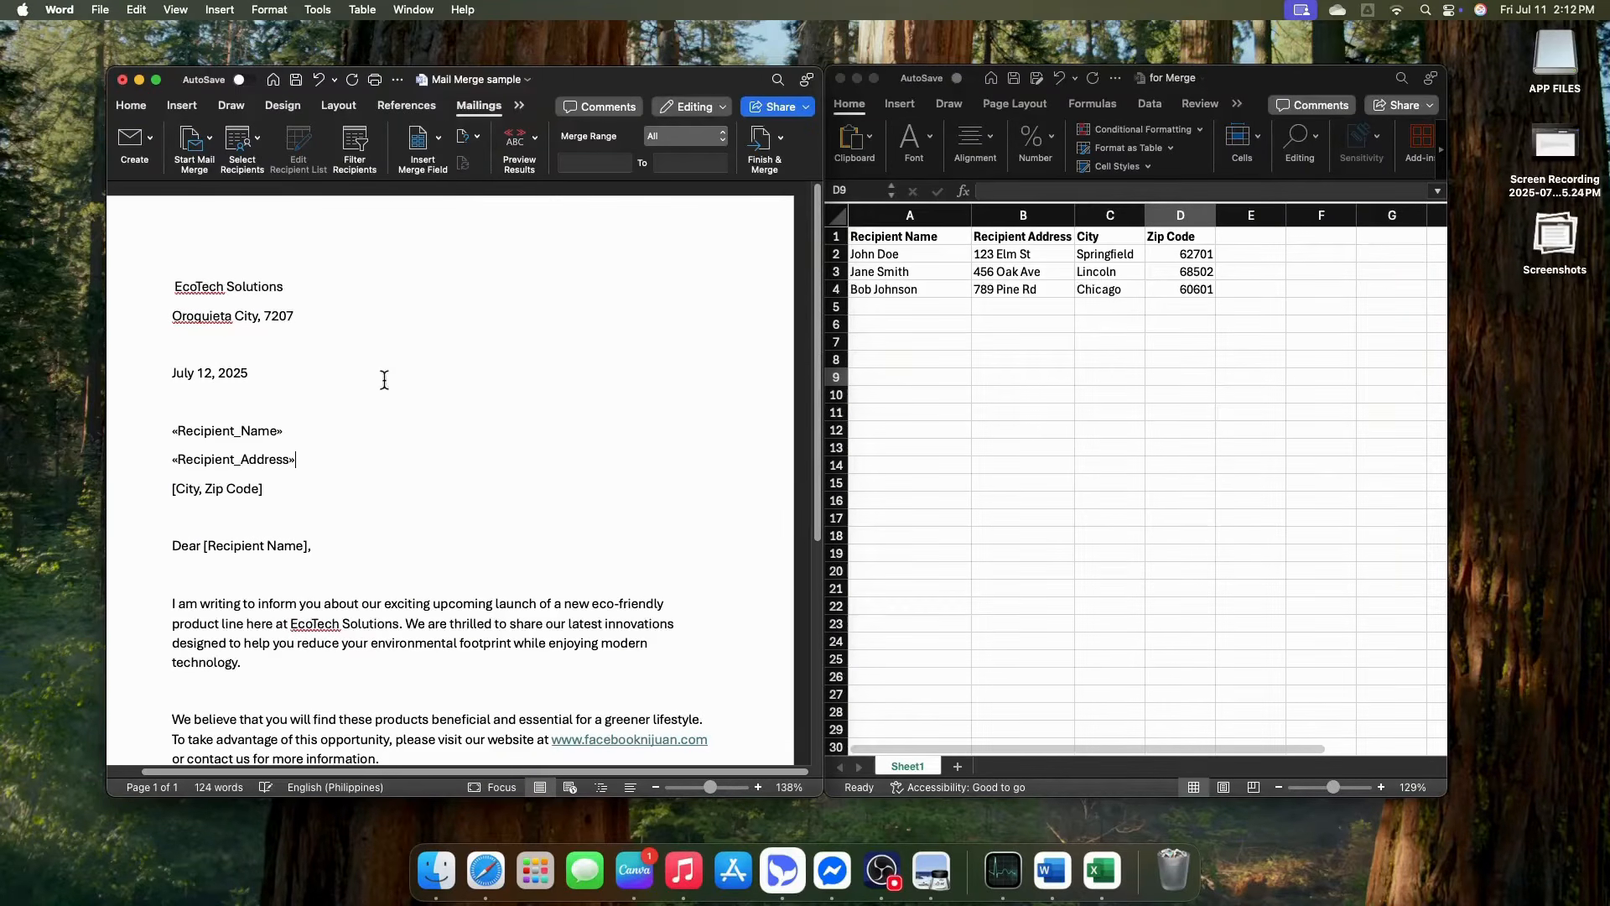
Replace the [City, Zip Code] placeholder with the City and Zip_Code merge fields separated by a comma, keeping a blank line before the greeting
{"action": "left_click", "coordinate": [141, 490]}
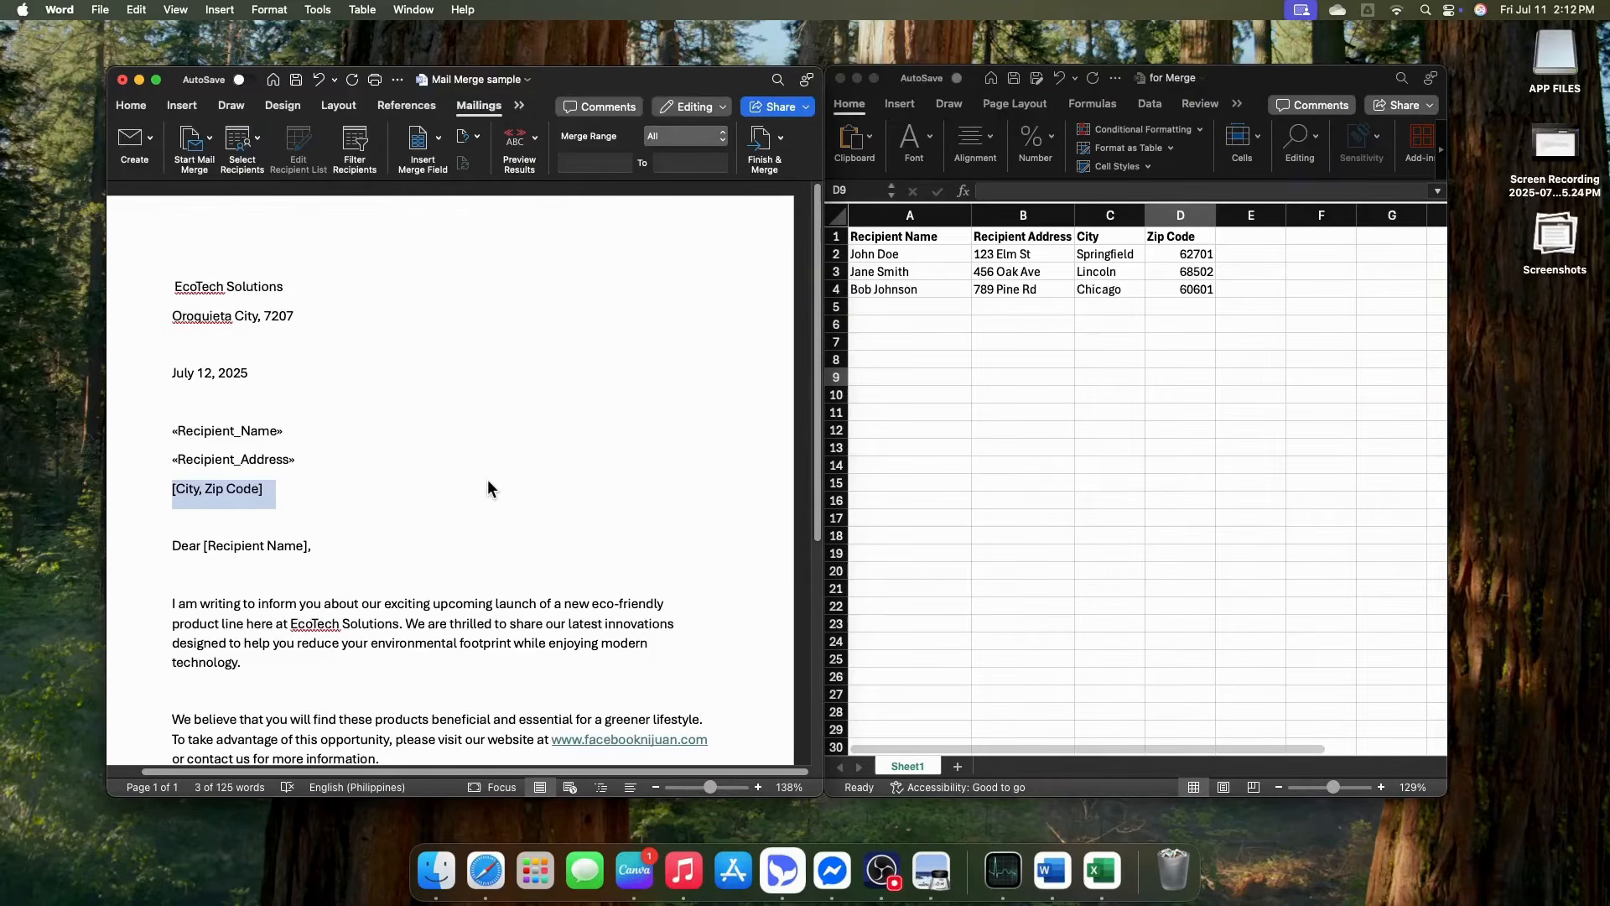
{"action": "key", "text": "BackSpace"}
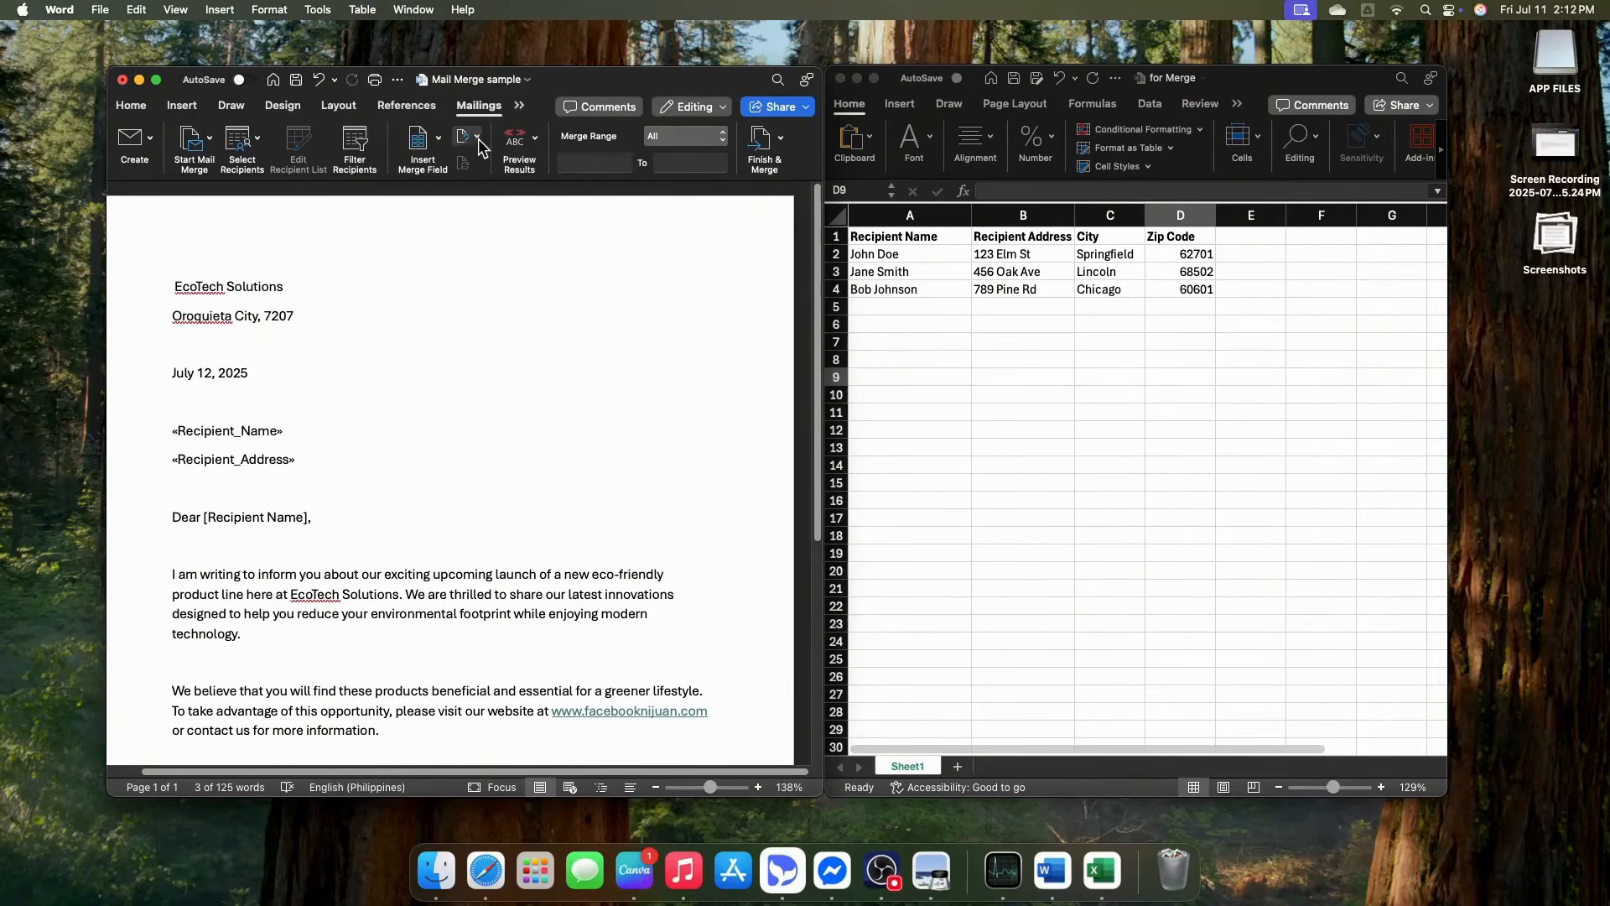
{"action": "left_click", "coordinate": [439, 139]}
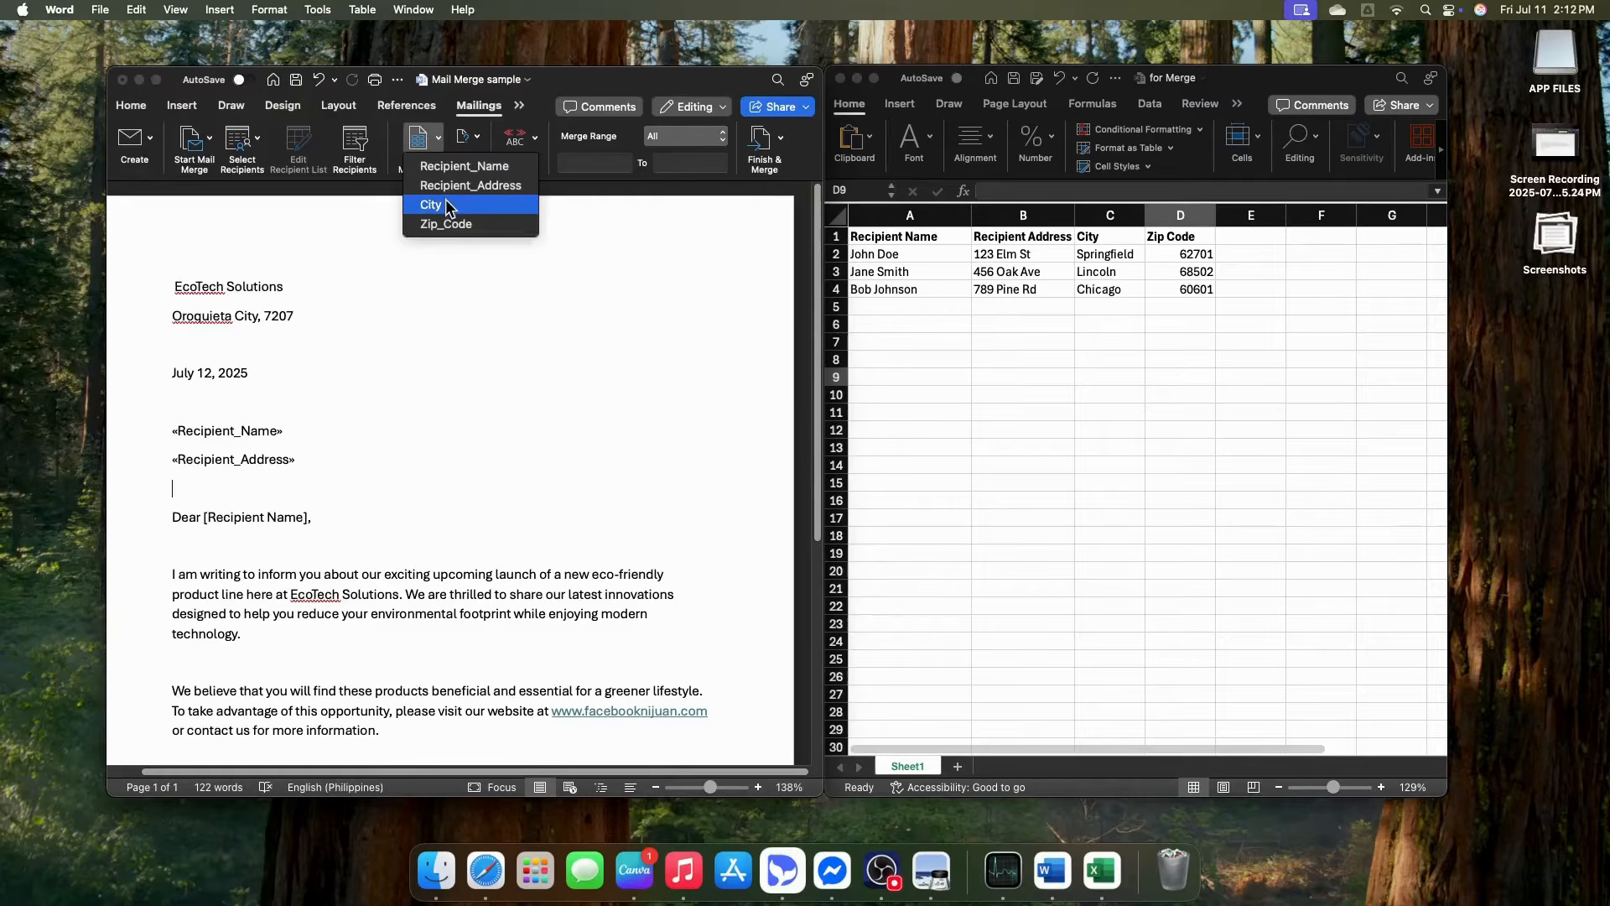
{"action": "left_click", "coordinate": [446, 204]}
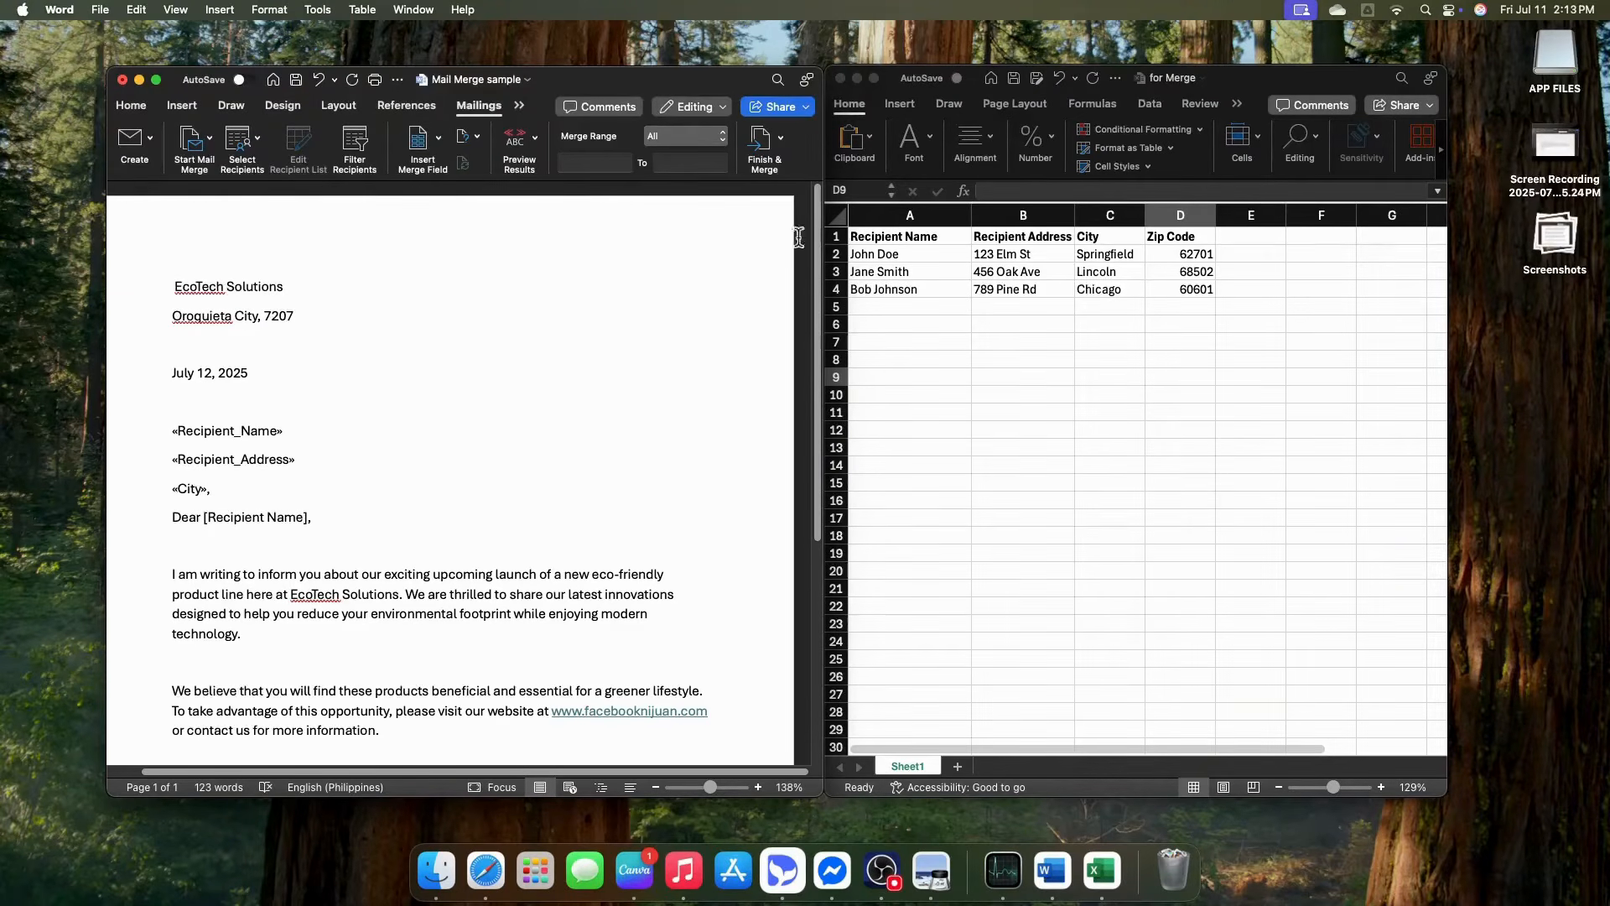
{"action": "left_click", "coordinate": [439, 139]}
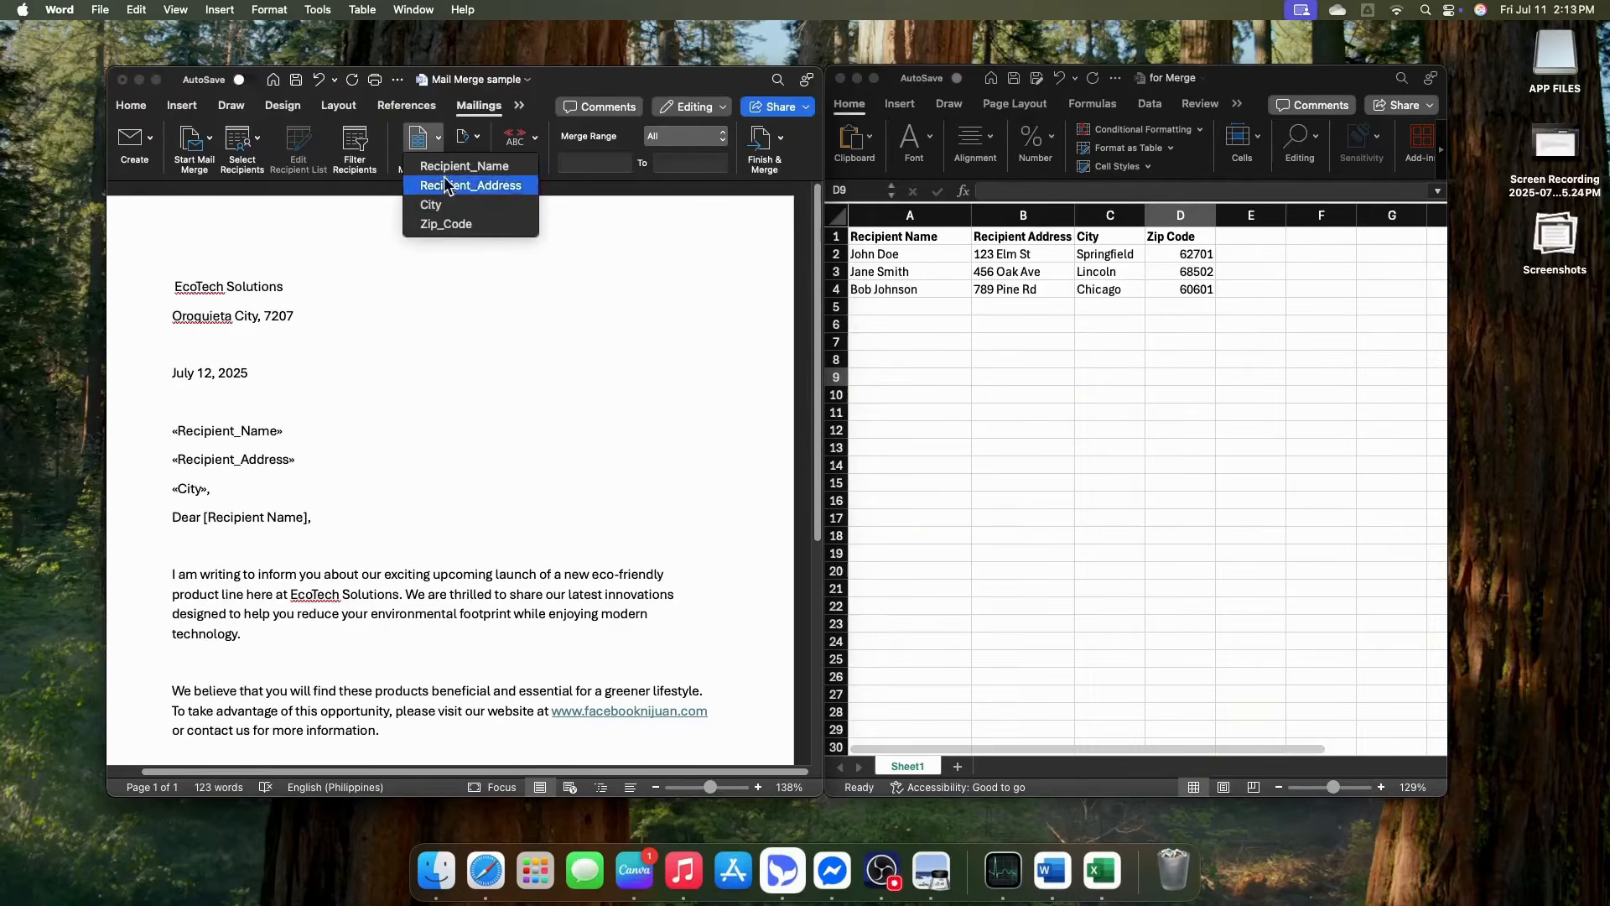
{"action": "left_click", "coordinate": [439, 224]}
{"action": "key", "text": "Return"}
Replace the [Recipient Name] placeholder in the "Dear" greeting with the Recipient_Name merge field, followed by a comma
{"action": "left_click_drag", "start_coordinate": [311, 547], "coordinate": [207, 546]}
{"action": "key", "text": "BackSpace"}
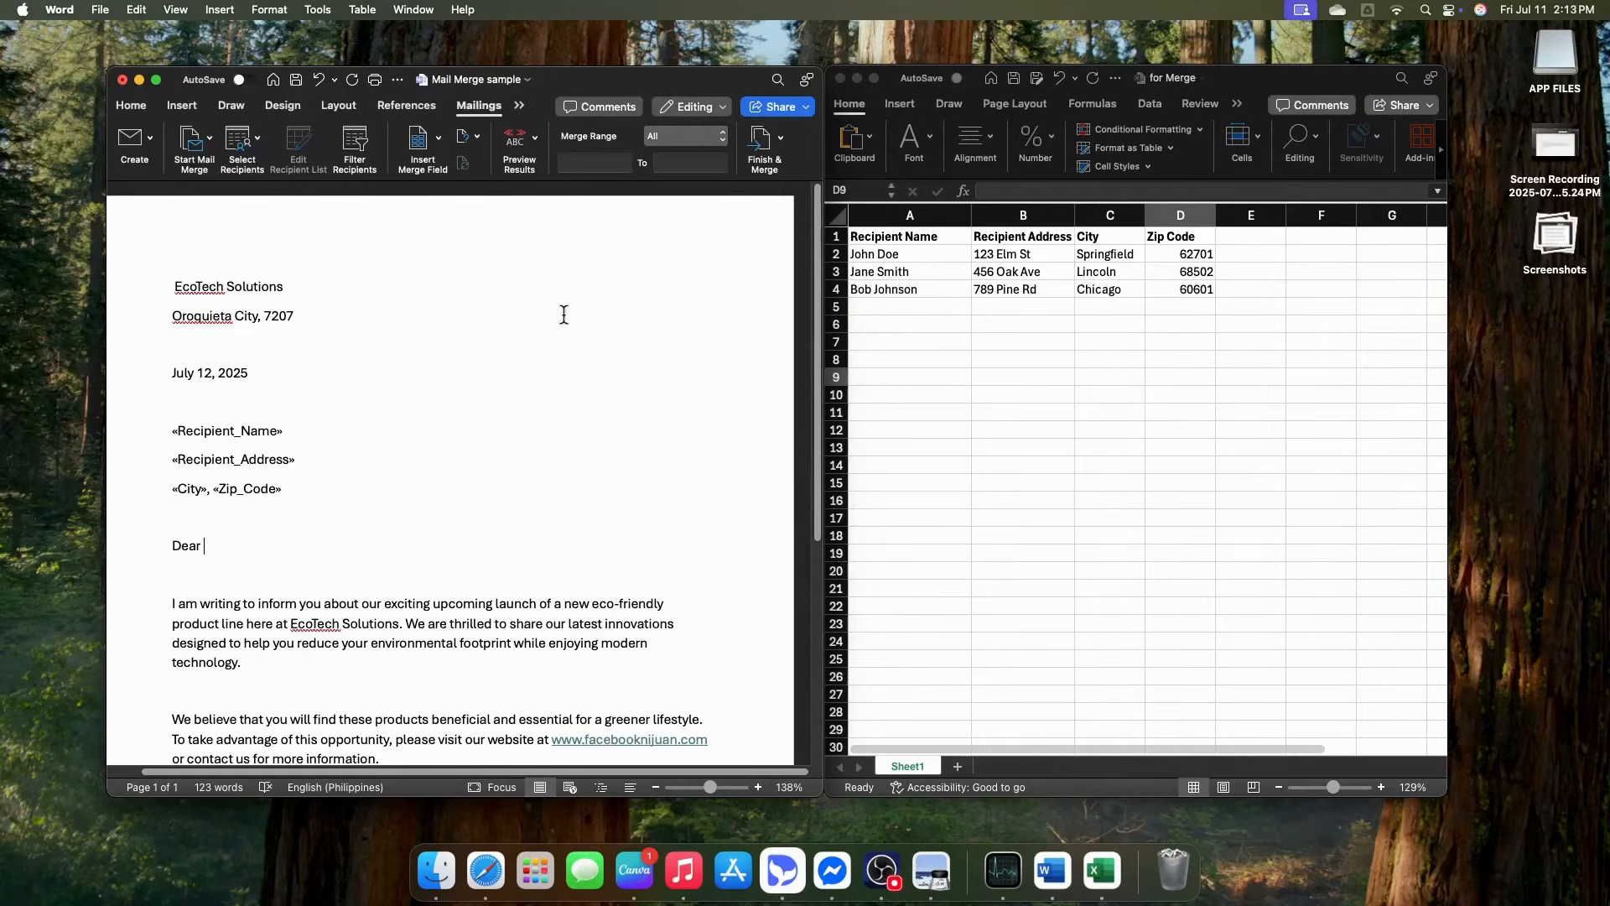
{"action": "left_click", "coordinate": [432, 151]}
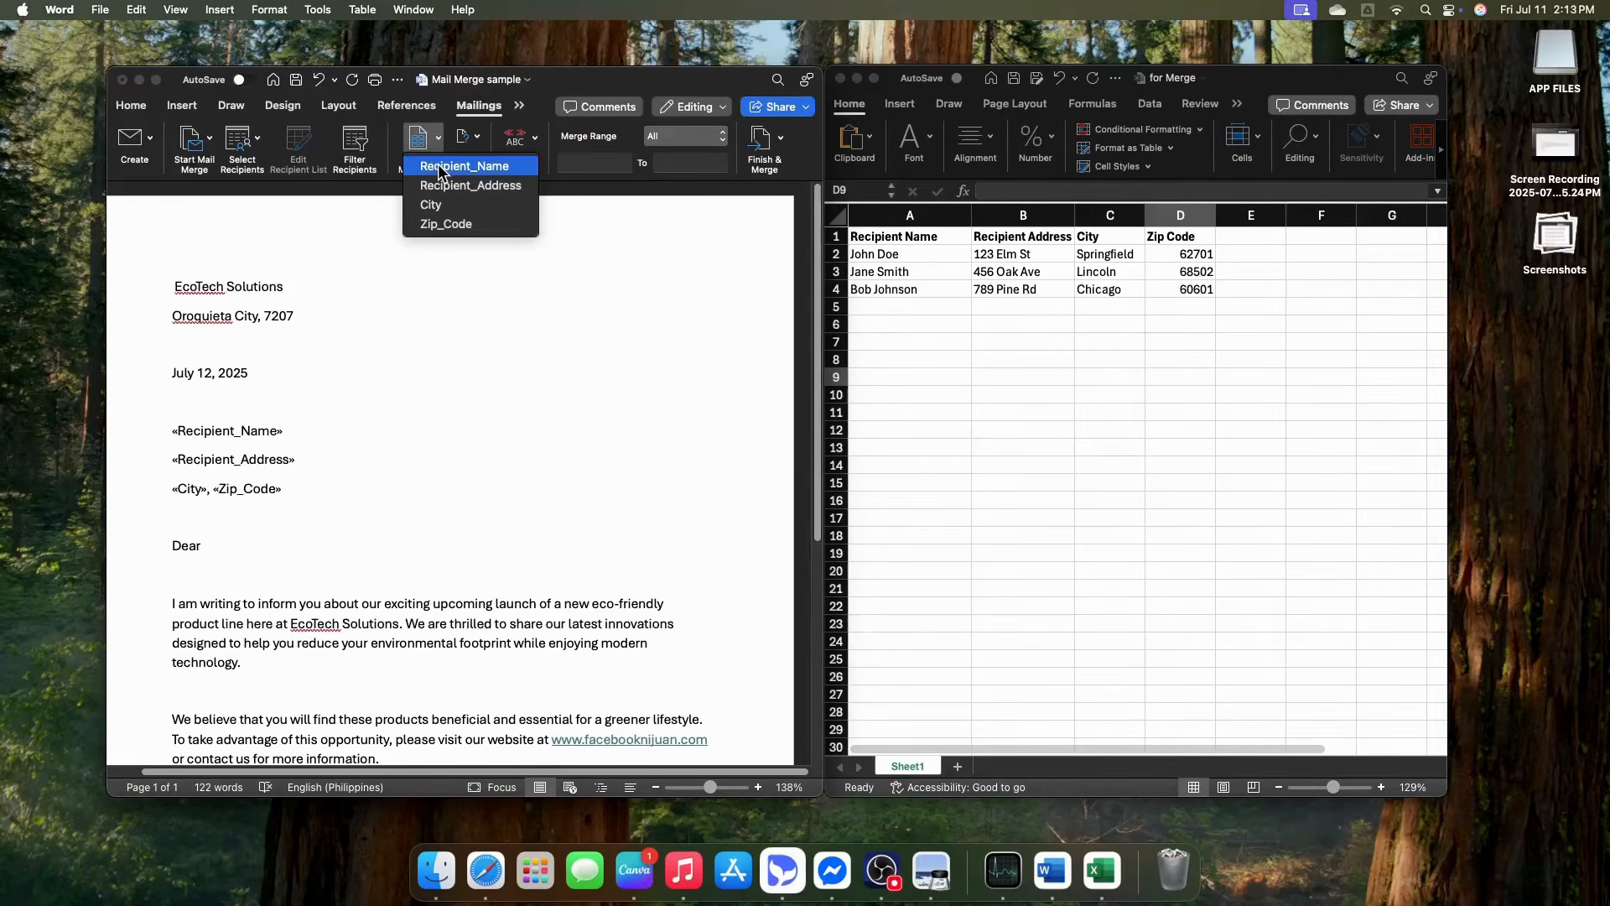
{"action": "left_click", "coordinate": [442, 167]}
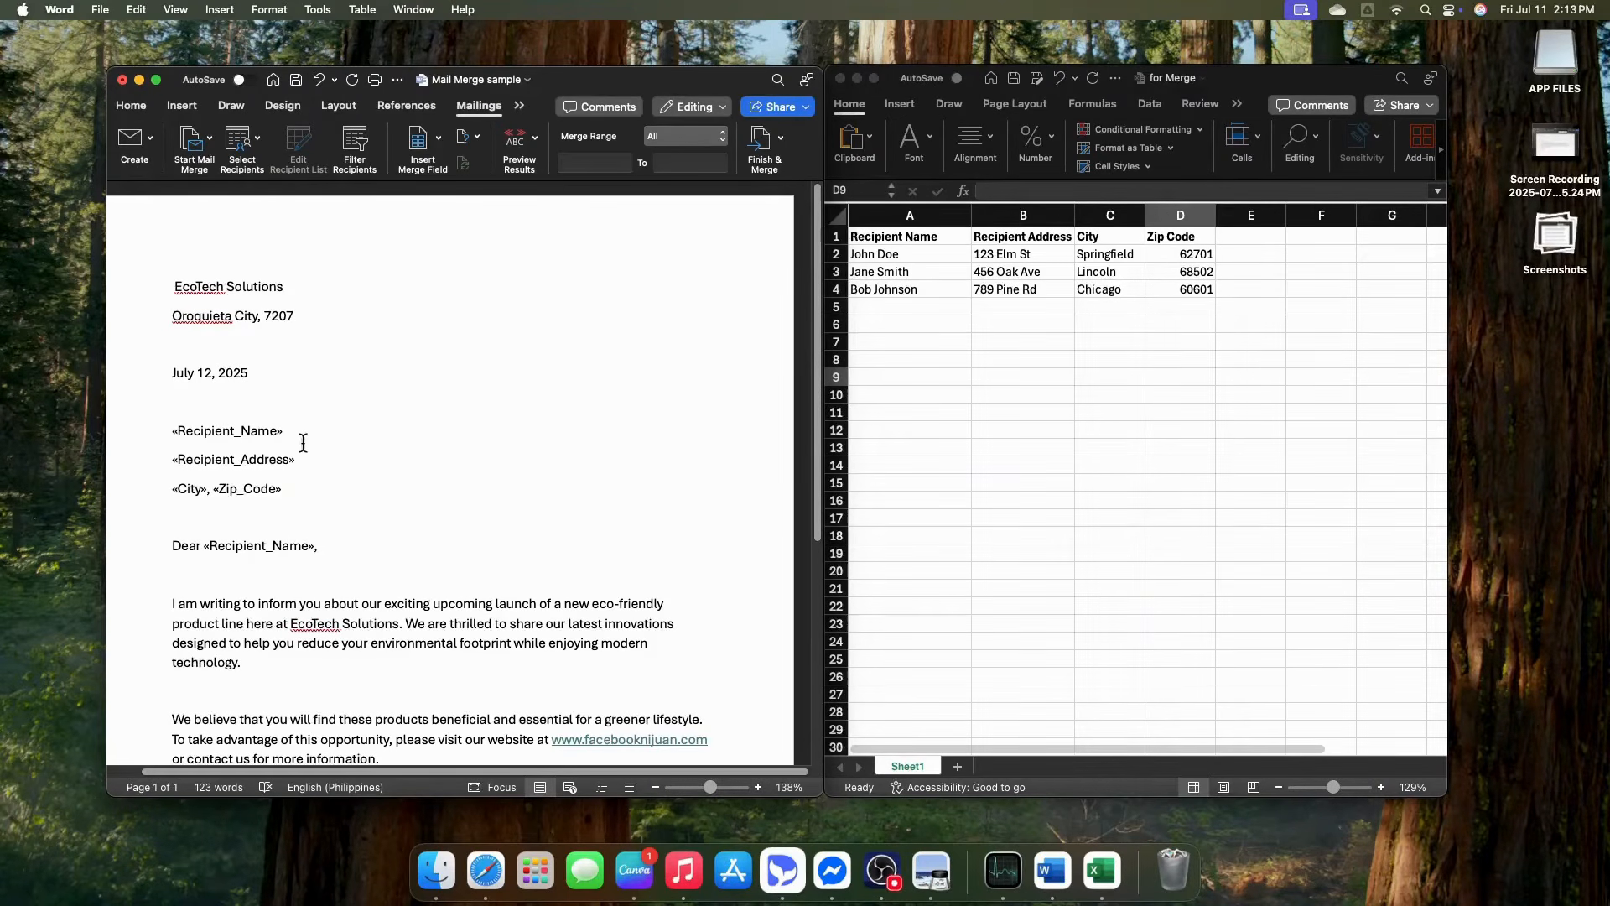
Finish the merge for all records by generating individual editable letters in a new document
{"action": "left_click", "coordinate": [257, 491]}
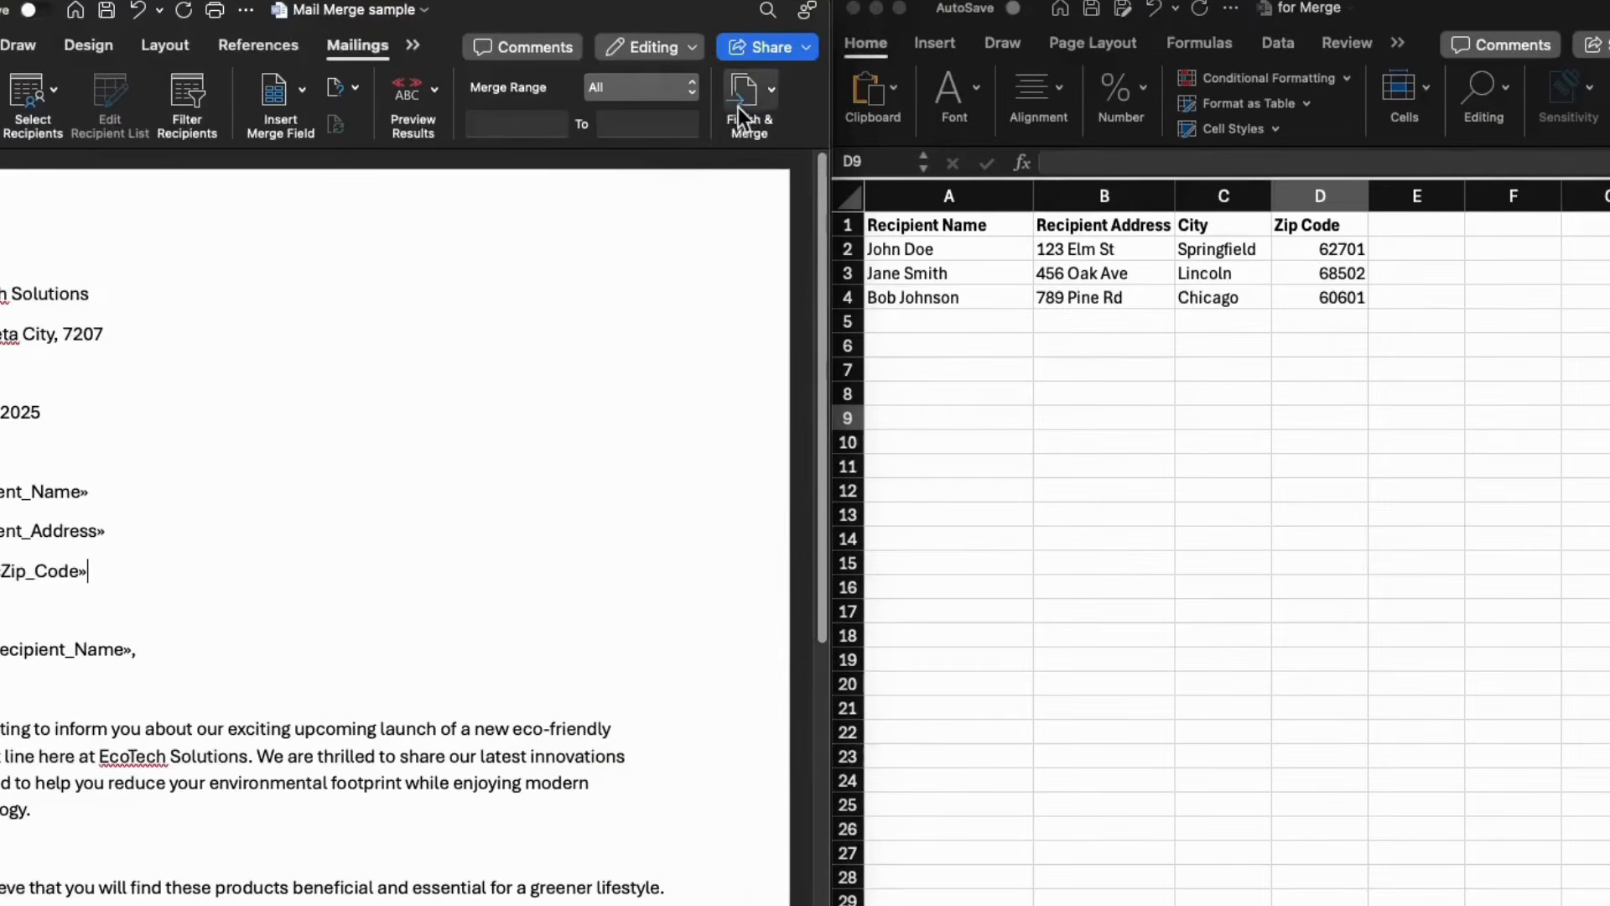
{"action": "left_click", "coordinate": [760, 143]}
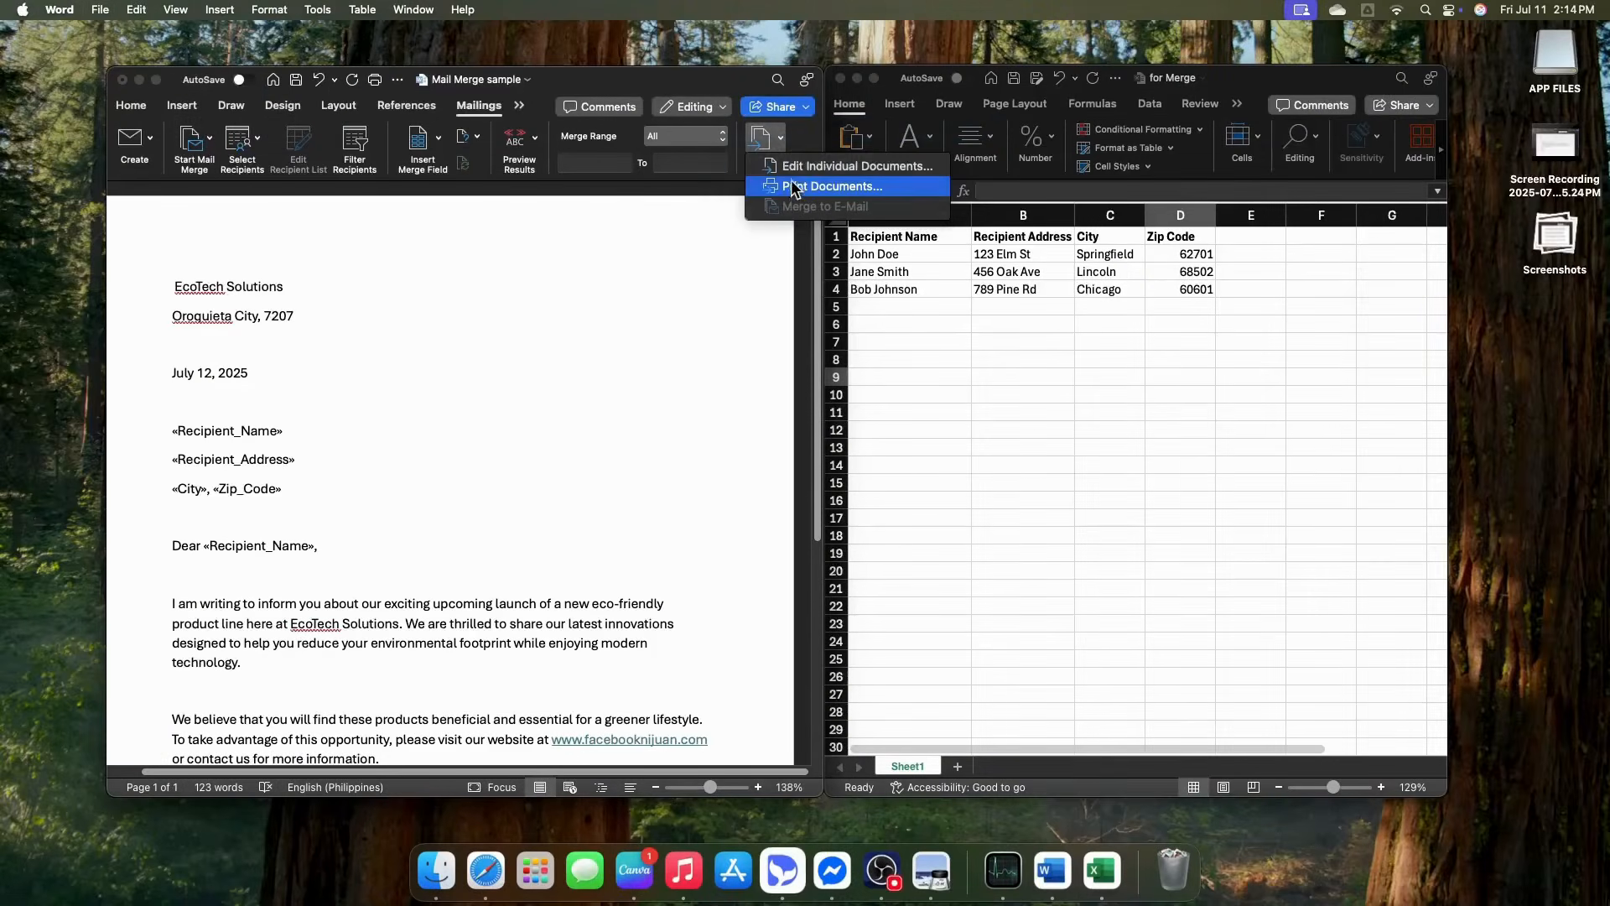
{"action": "left_click", "coordinate": [791, 167]}
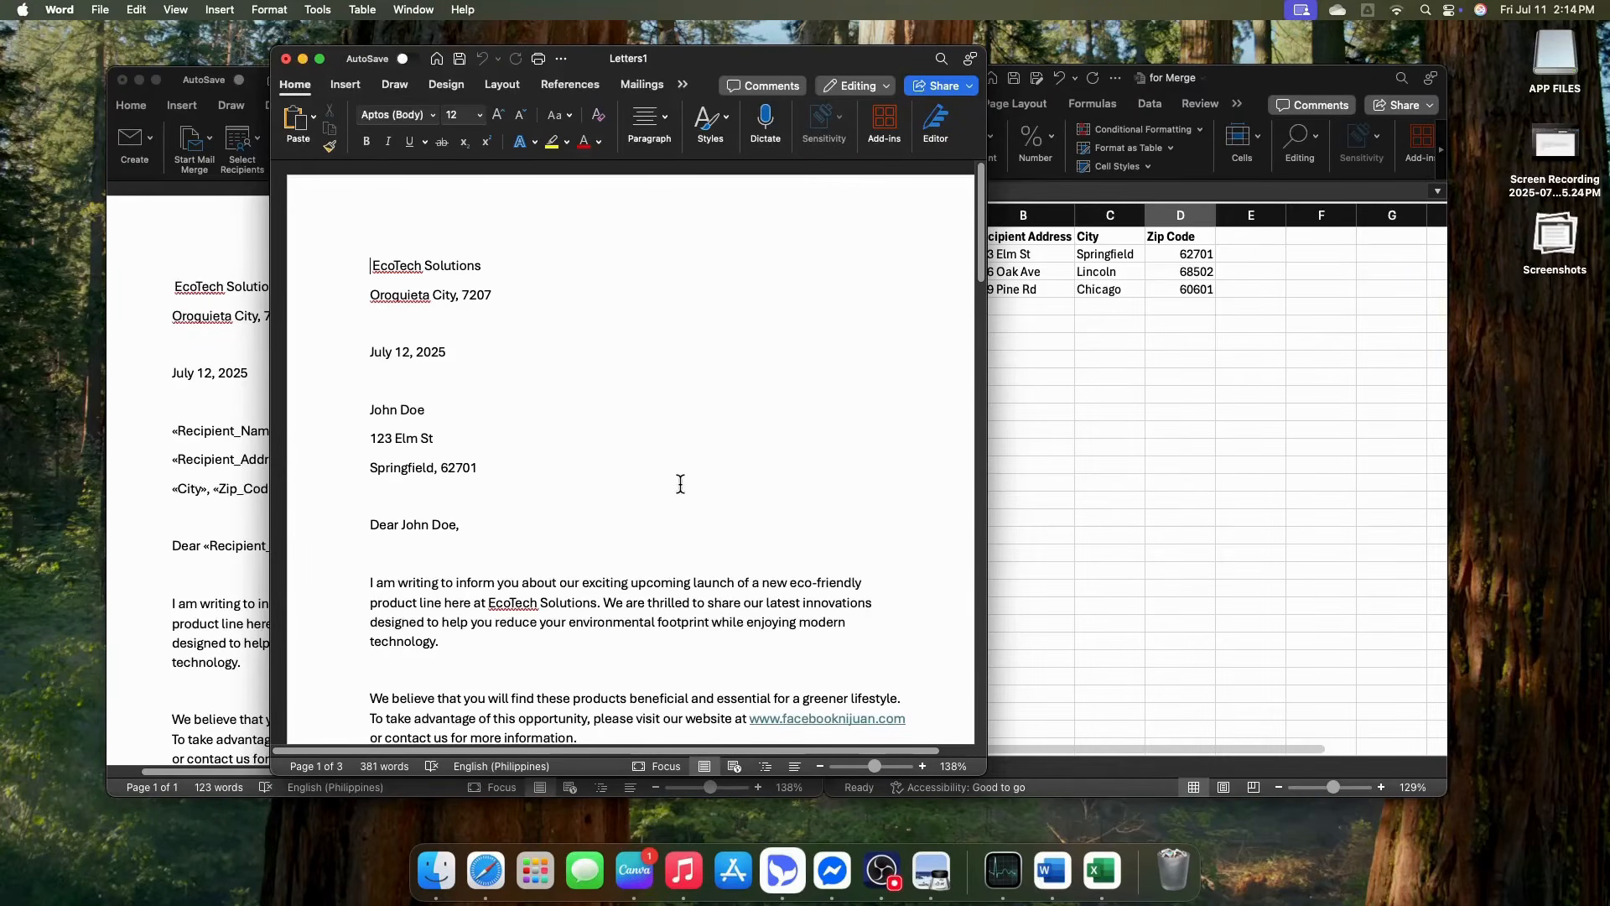
Look through the merged letters and place their window beside the recipient spreadsheet for comparison
{"action": "scroll", "coordinate": [681, 485], "scroll_direction": "down", "scroll_amount": 10}
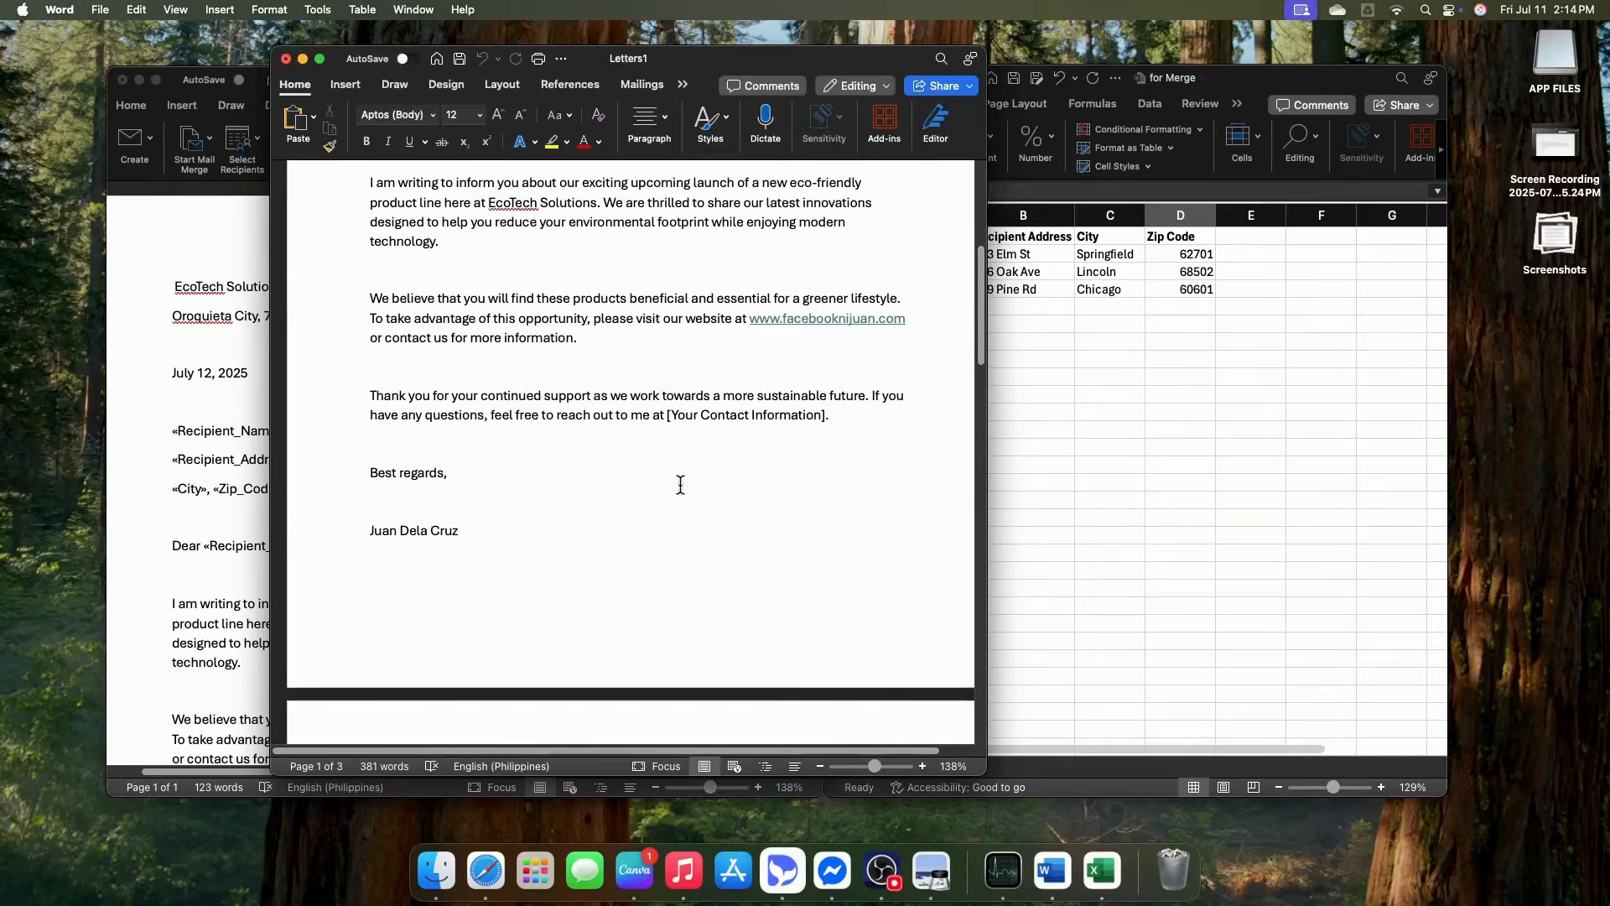
{"action": "scroll", "coordinate": [681, 484], "scroll_direction": "down", "scroll_amount": 3}
{"action": "scroll", "coordinate": [680, 485], "scroll_direction": "up", "scroll_amount": 12}
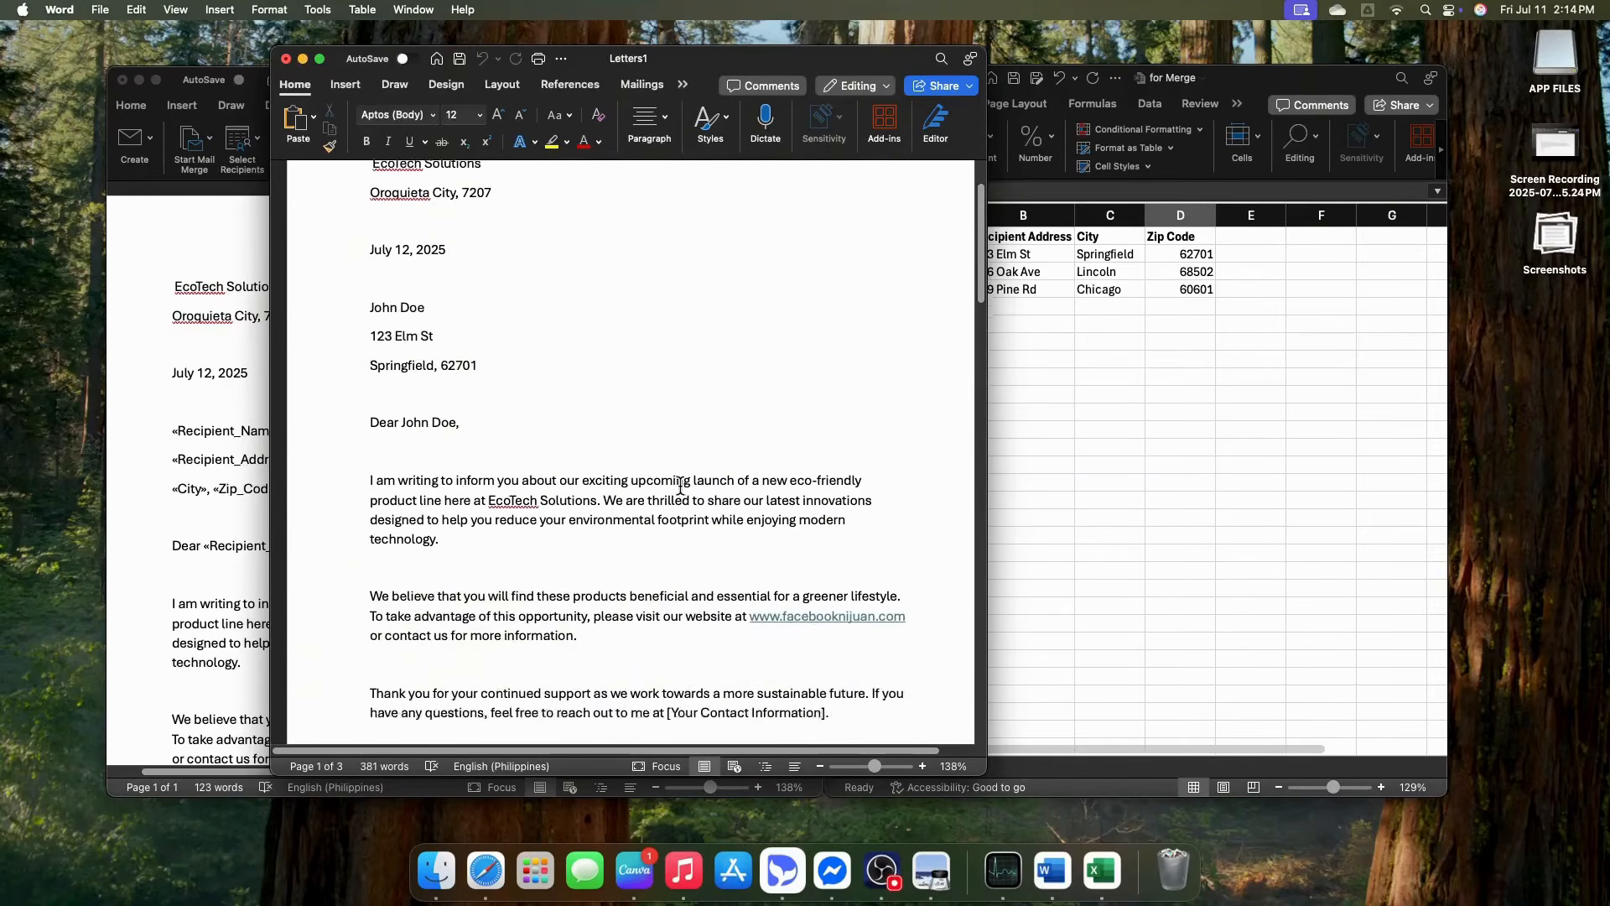
{"action": "left_click_drag", "start_coordinate": [692, 63], "coordinate": [535, 68]}
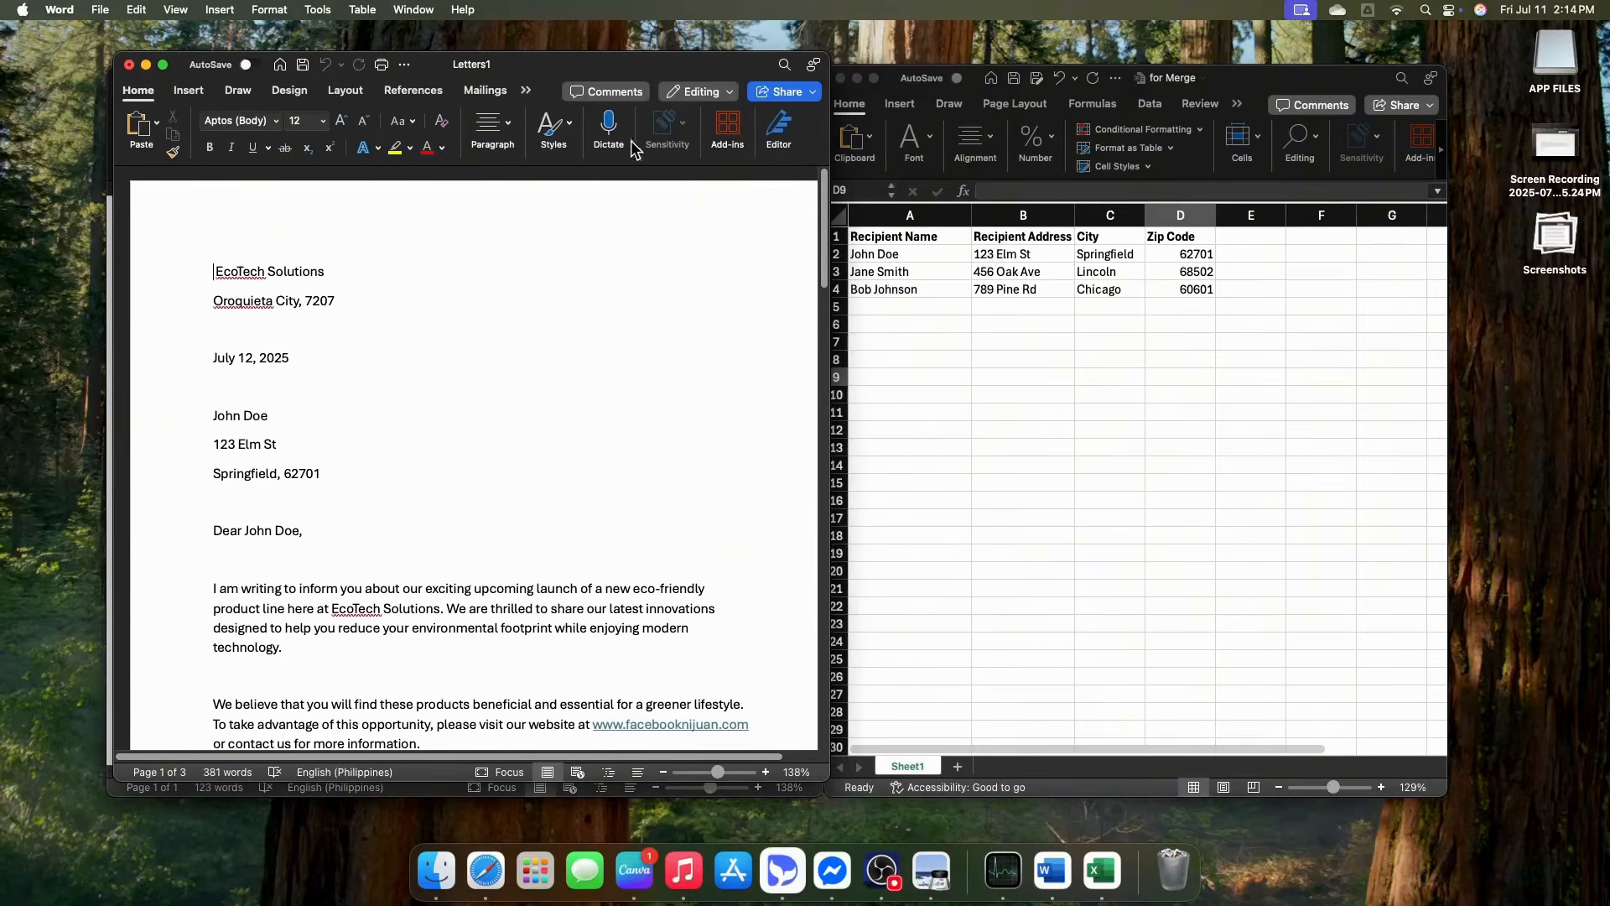
Review the first merged letter beside the recipient workbook and open the save dialog for the letters document
{"action": "left_click_drag", "start_coordinate": [1239, 84], "coordinate": [1348, 79]}
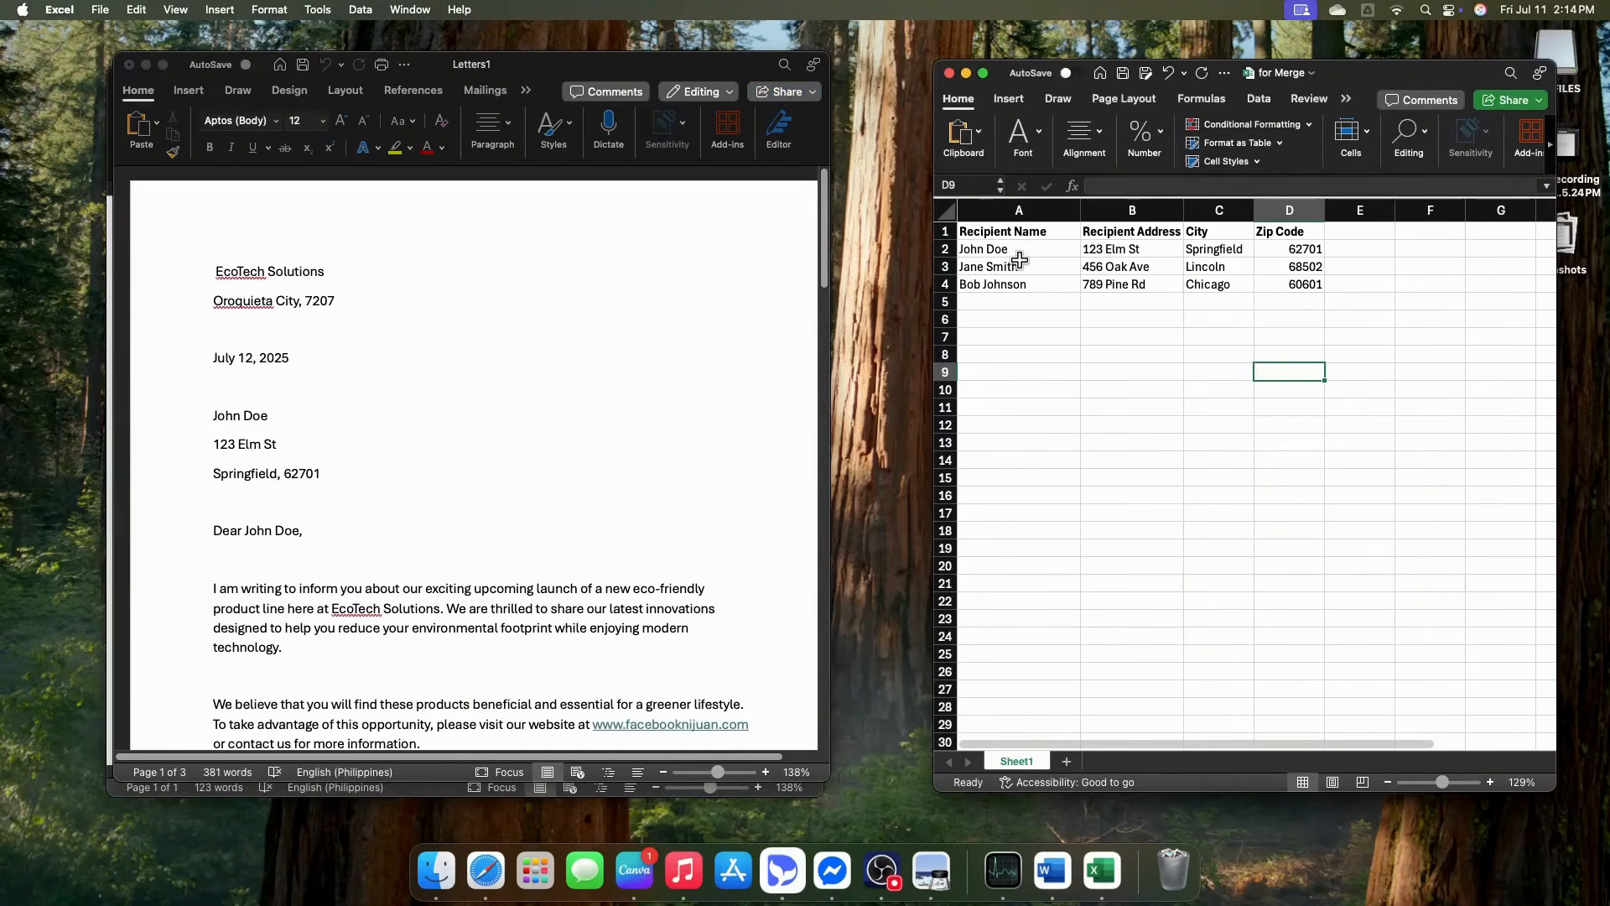
{"action": "left_click_drag", "start_coordinate": [604, 62], "coordinate": [765, 52]}
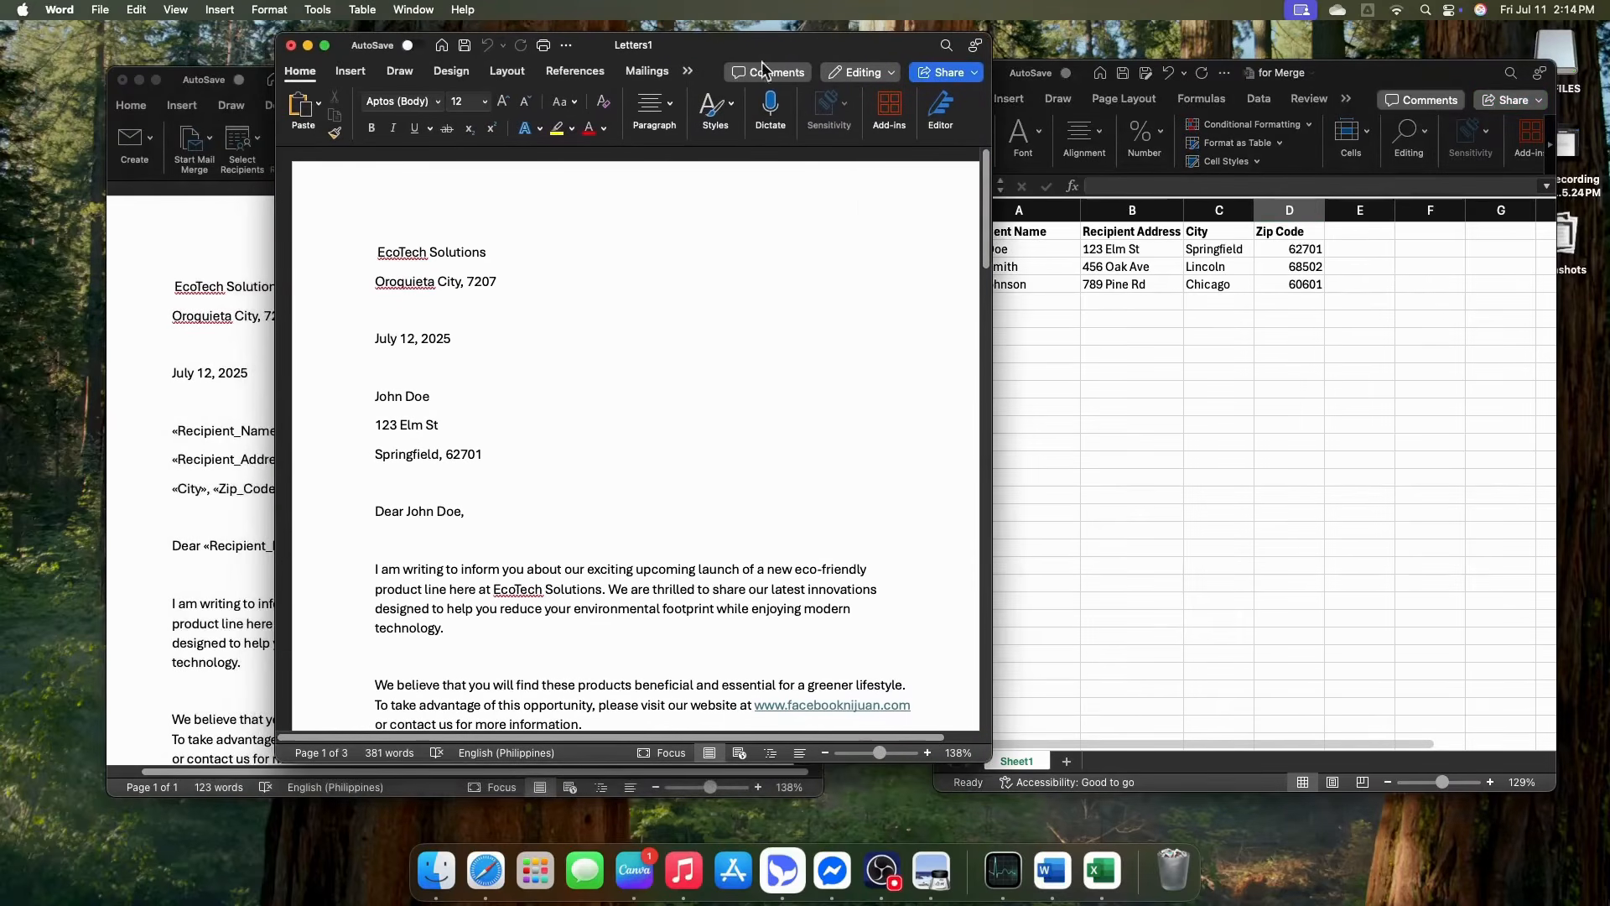
{"action": "scroll", "coordinate": [646, 377], "scroll_direction": "down", "scroll_amount": 2}
{"action": "scroll", "coordinate": [617, 370], "scroll_direction": "down", "scroll_amount": 3}
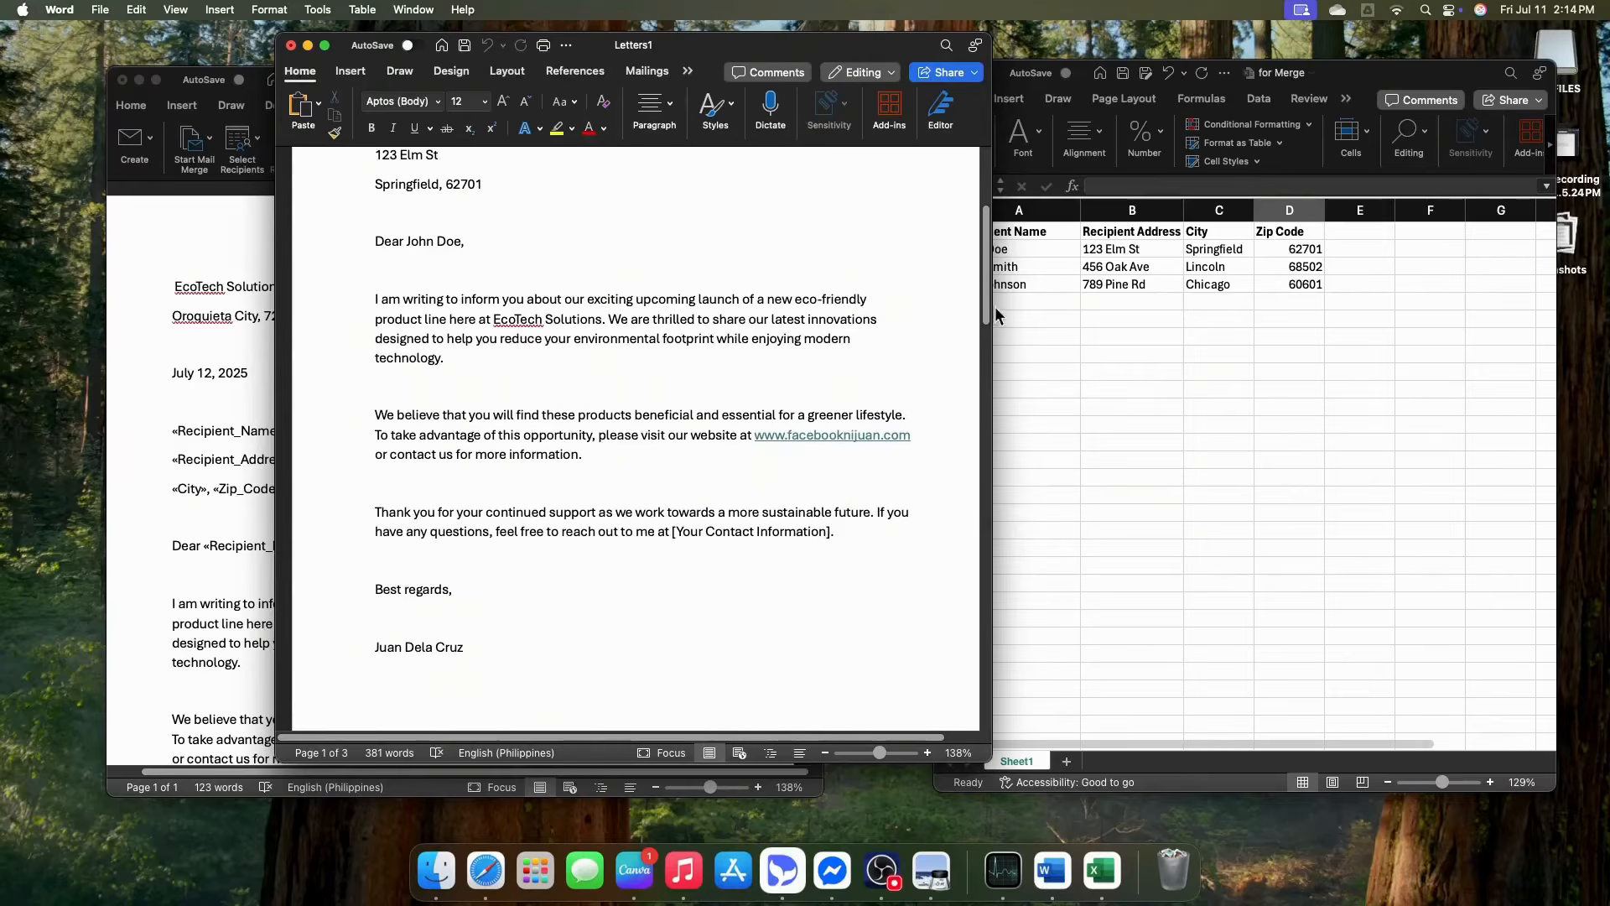
{"action": "left_click_drag", "start_coordinate": [986, 279], "coordinate": [985, 220]}
{"action": "left_click", "coordinate": [464, 46]}
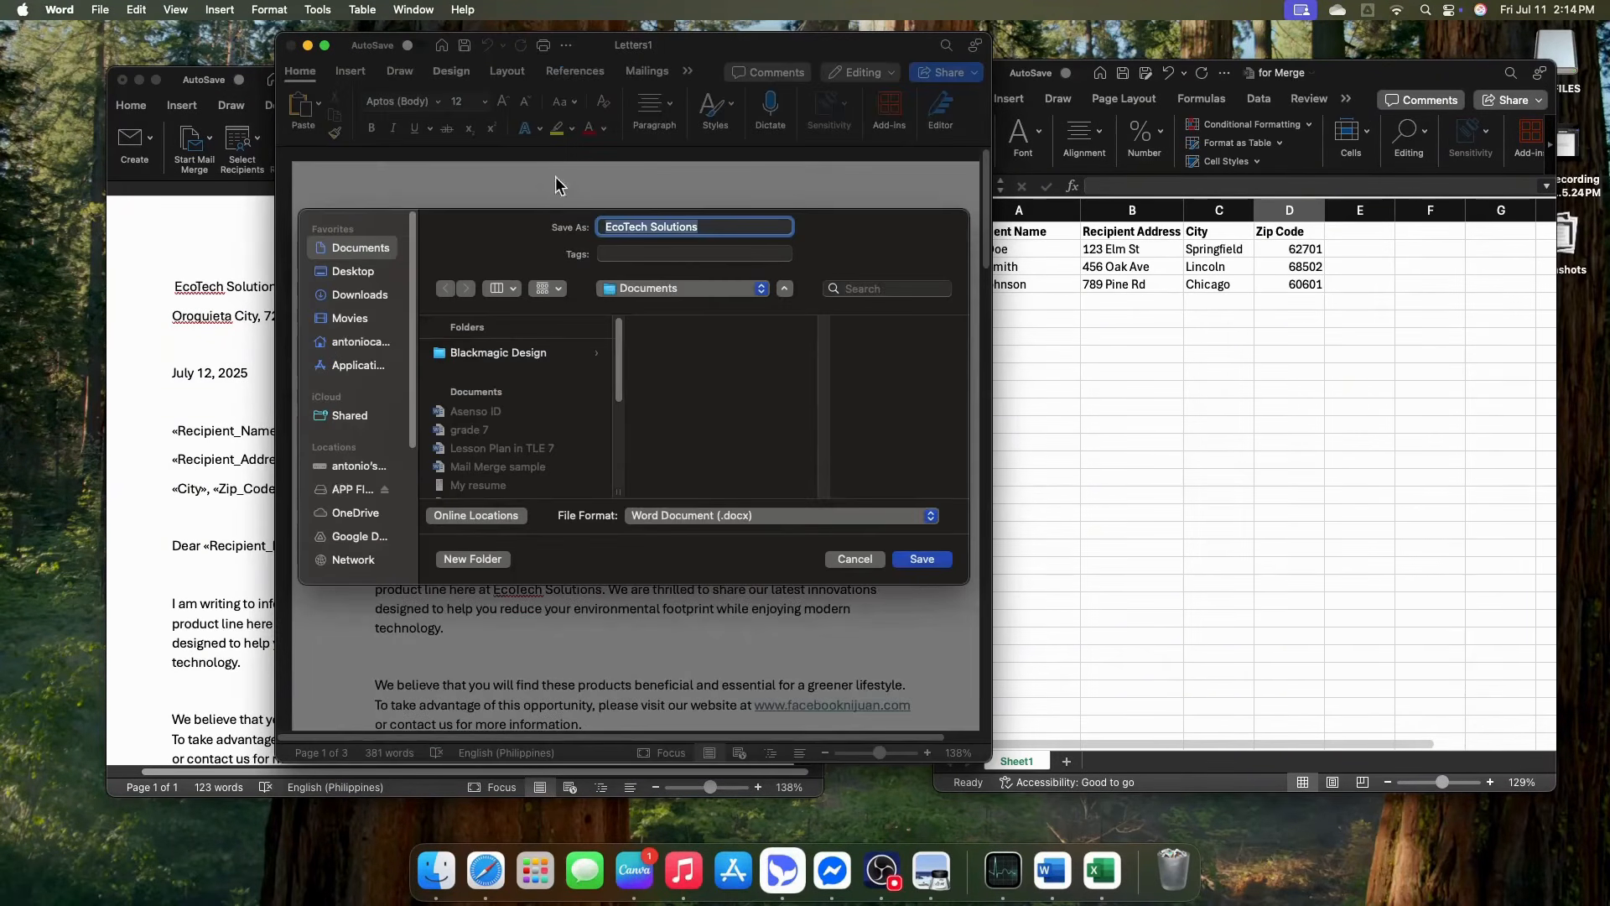
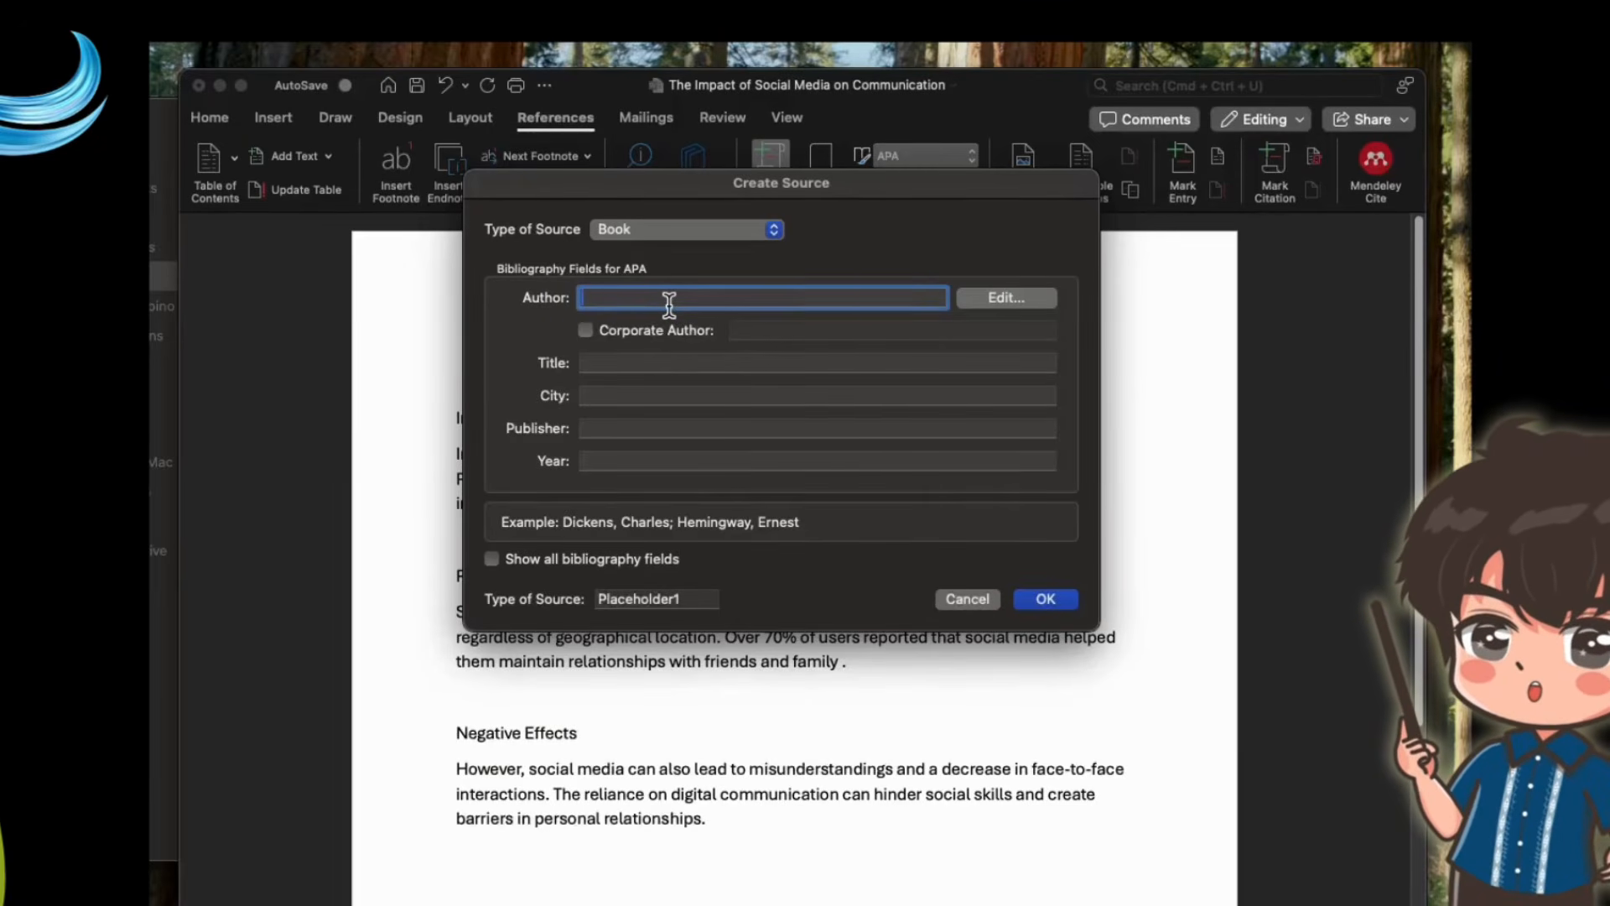
{"action": "type", "text": "John"}
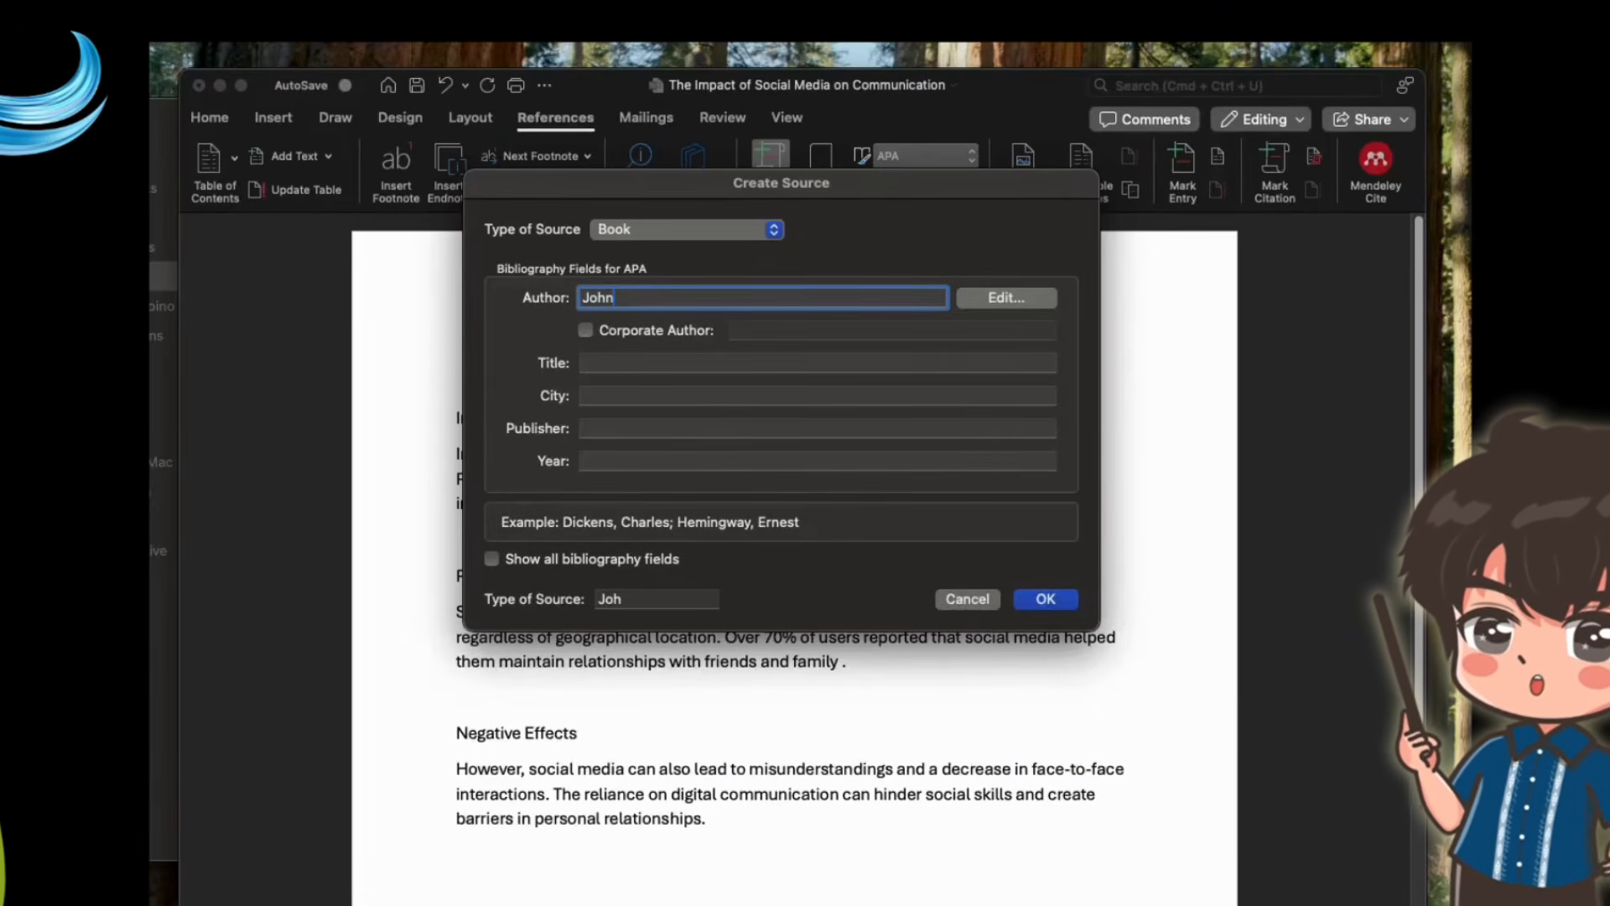
{"action": "type", "text": "Smi"}
{"action": "key", "text": "BackSpace"}
{"action": "key", "text": "BackSpace"}
{"action": "key", "text": "BackSpace"}
{"action": "key", "text": "BackSpace"}
{"action": "key", "text": "BackSpace"}
{"action": "key", "text": "BackSpace"}
{"action": "key", "text": "BackSpace"}
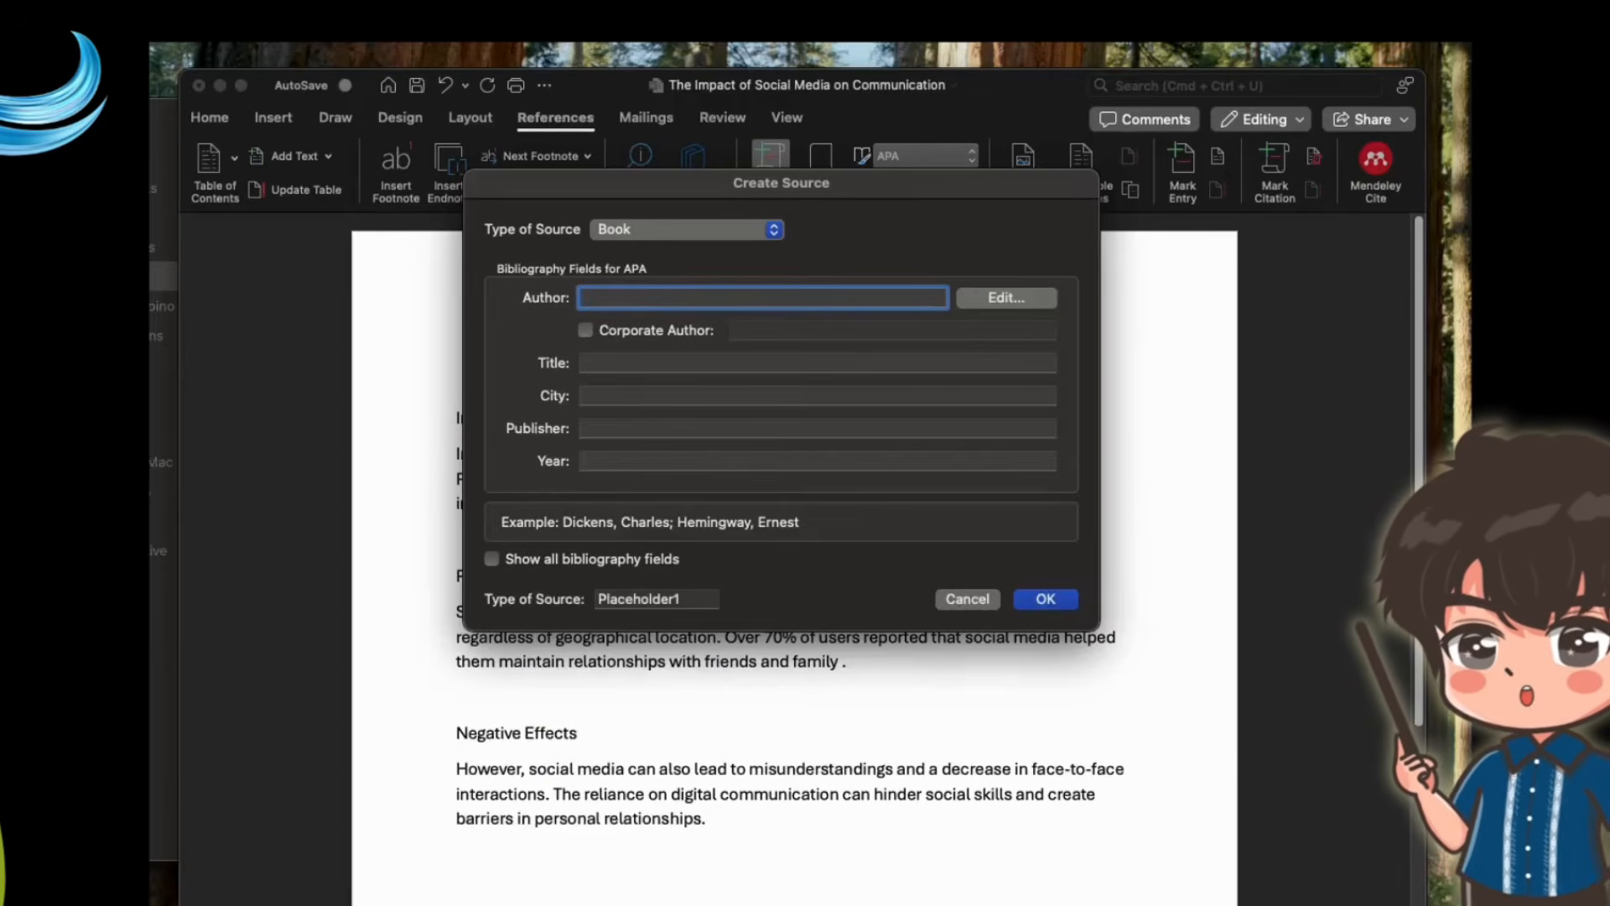
Enter the author's full name and the title "Connecting in the Digital World" for the book source
{"action": "type", "text": "Joseph John"}
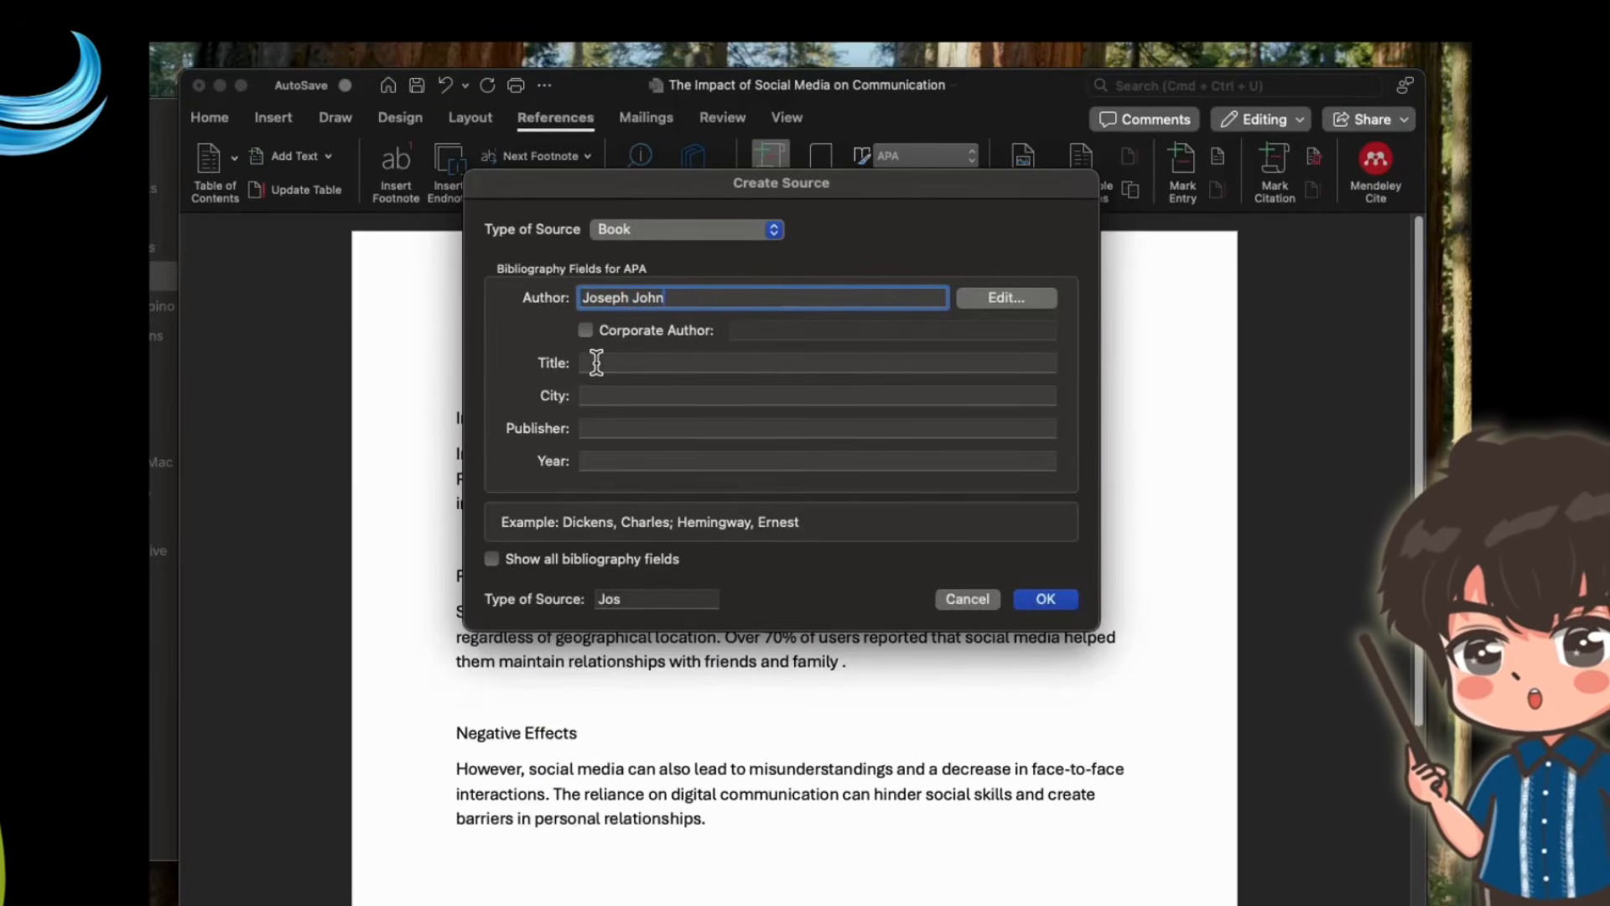
{"action": "left_click", "coordinate": [644, 366]}
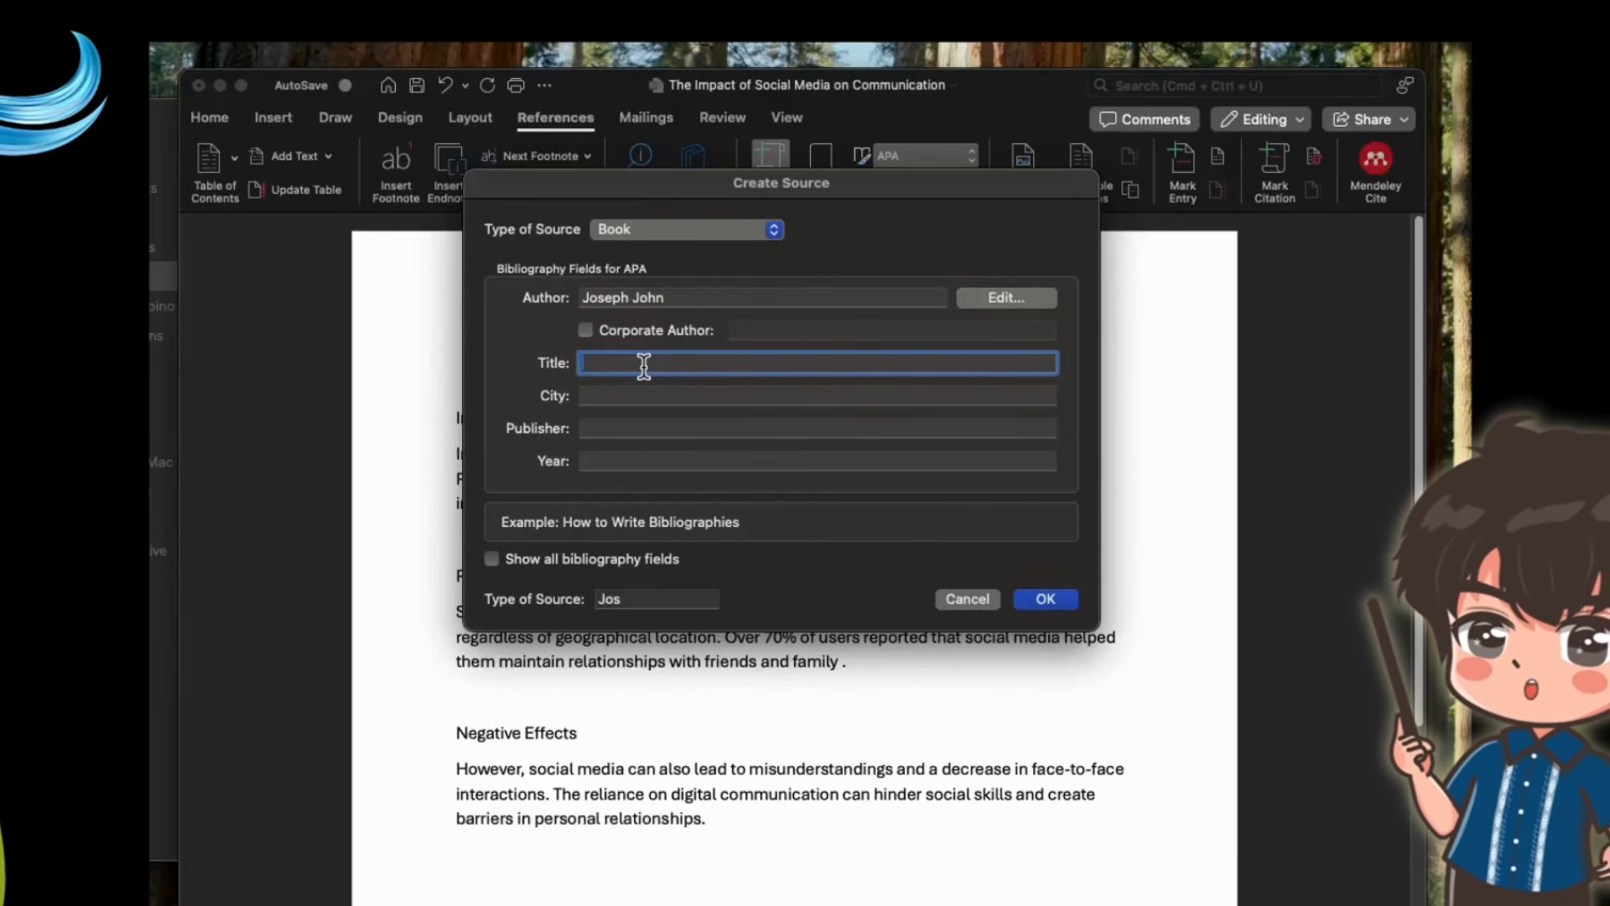
{"action": "type", "text": "Conn"}
{"action": "key", "text": "BackSpace"}
{"action": "key", "text": "BackSpace"}
{"action": "key", "text": "BackSpace"}
{"action": "type", "text": "onnecting"}
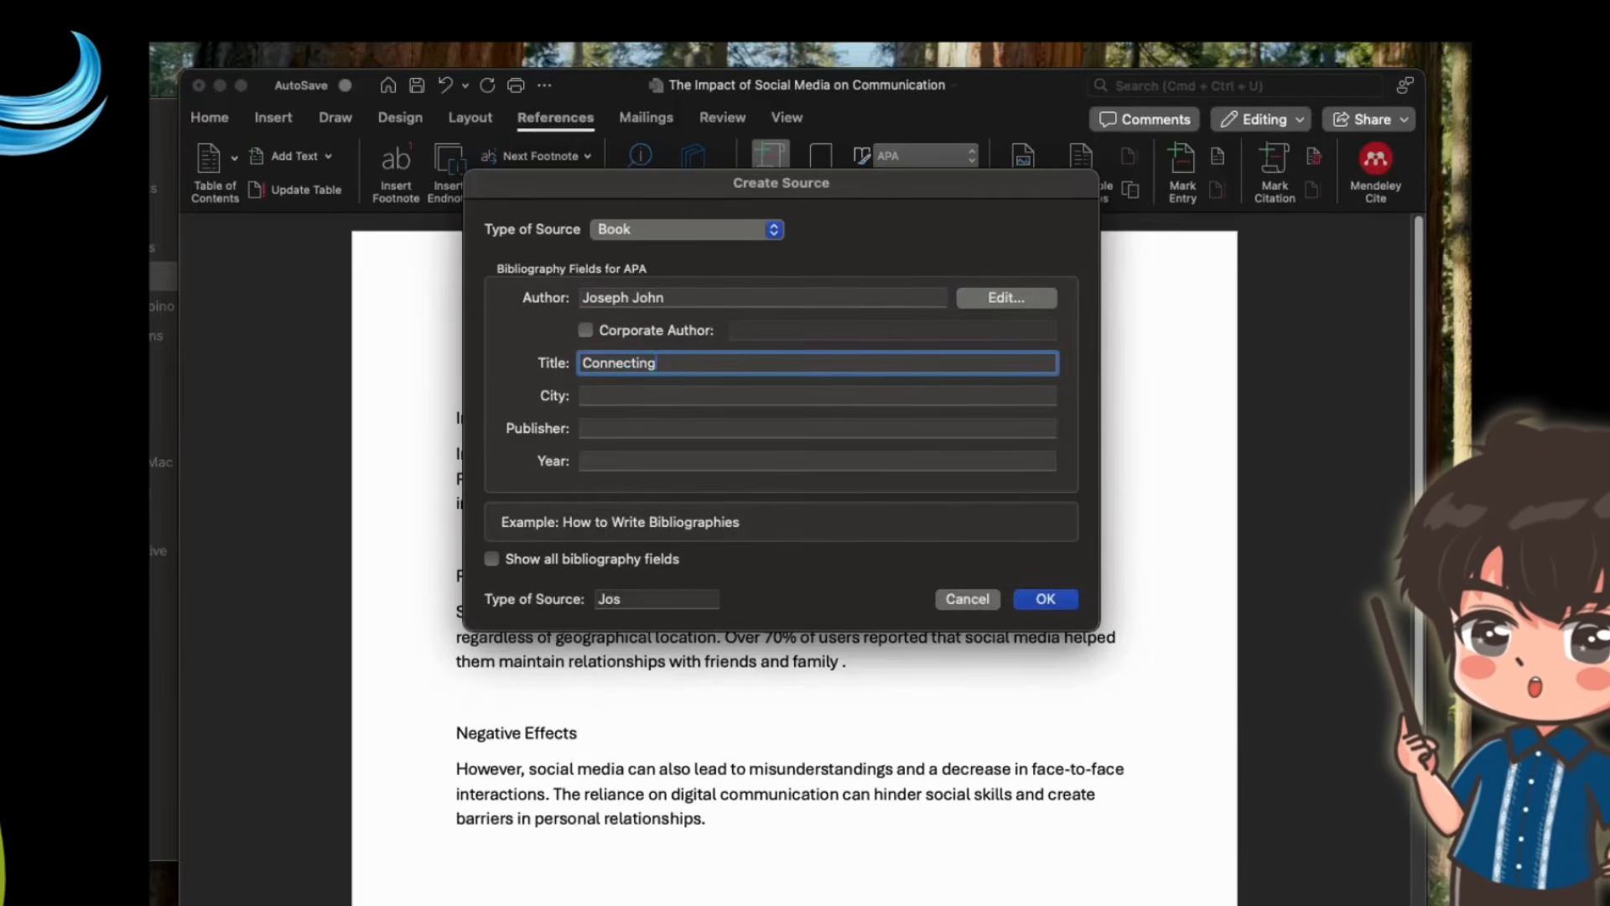
{"action": "type", "text": " in the Digi"}
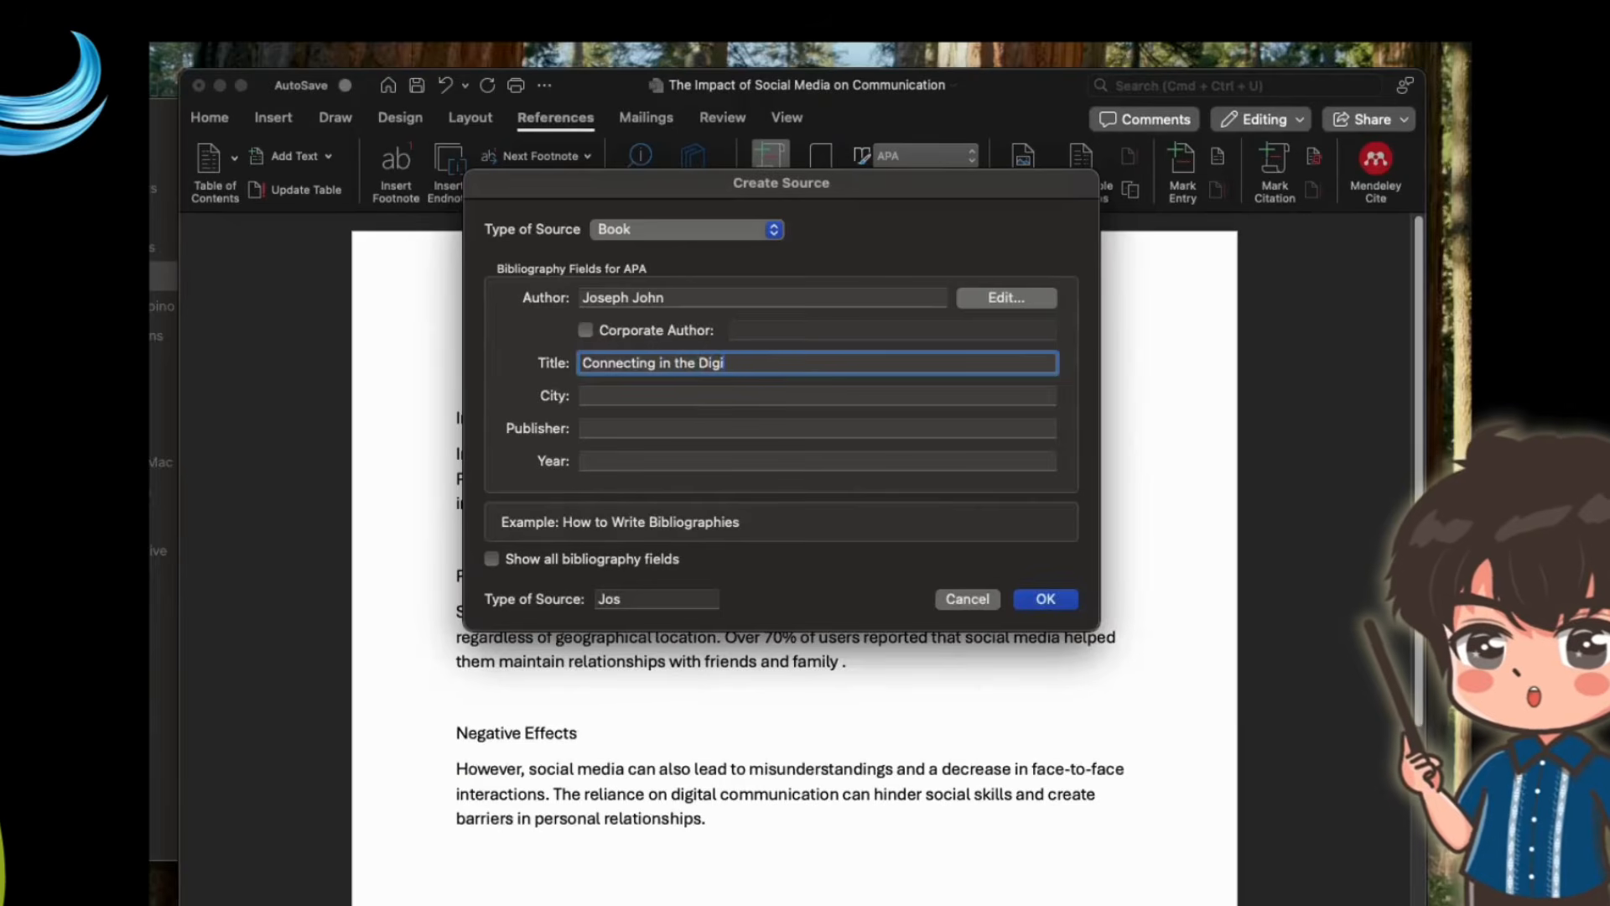
{"action": "type", "text": "tal WOrld"}
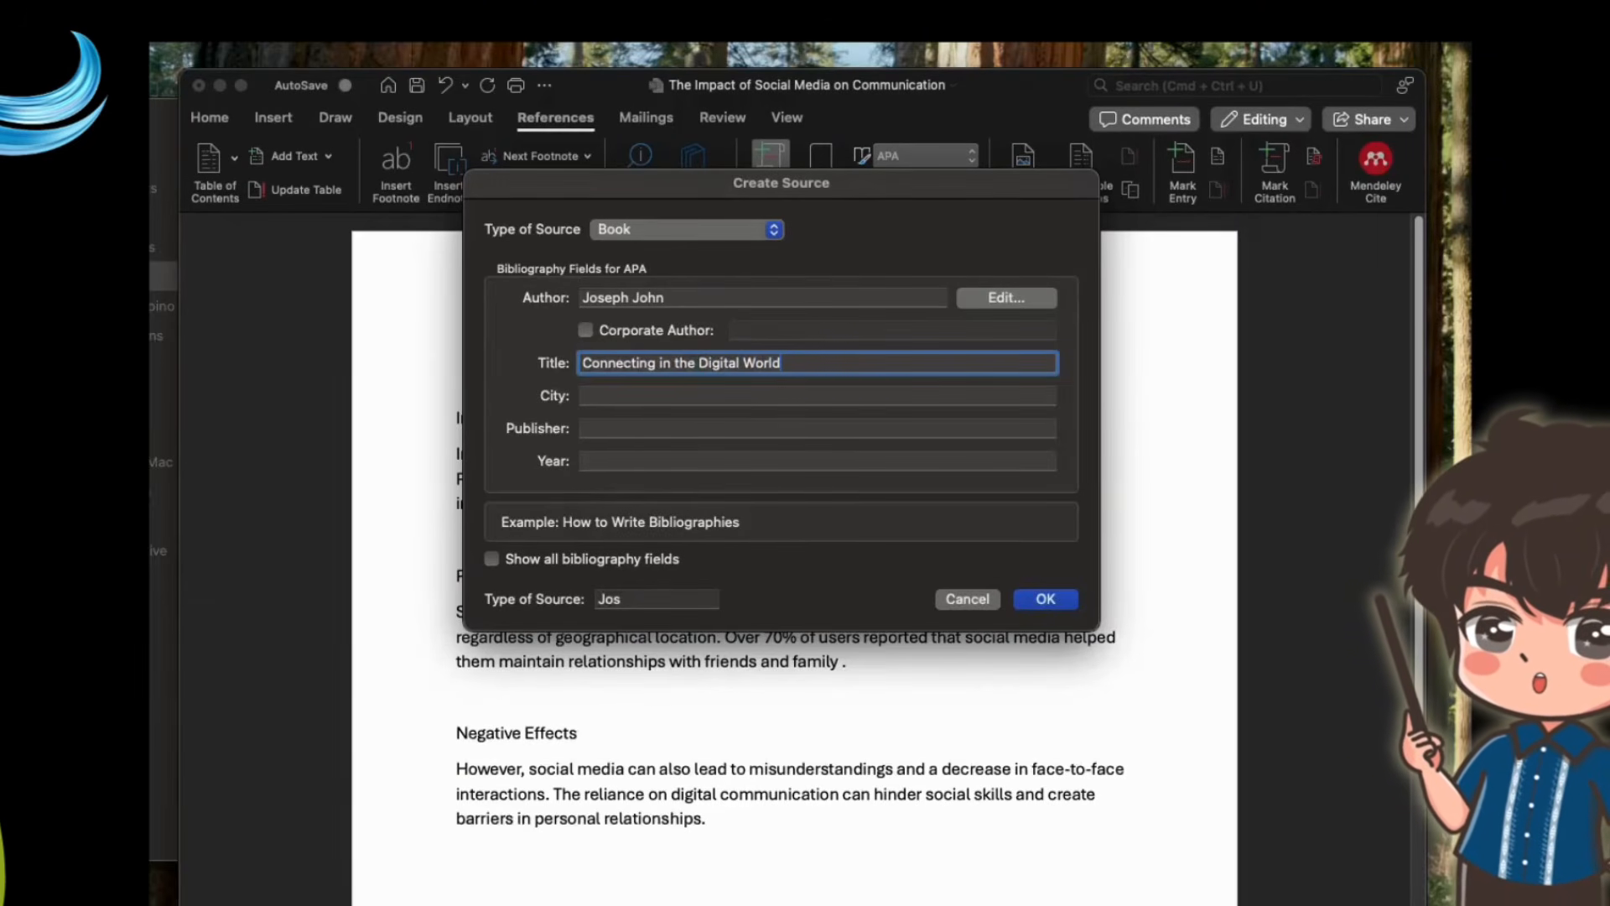
Set the book source's city to Manila City and its publisher to XYZ Publishing House
{"action": "left_click", "coordinate": [704, 398]}
{"action": "type", "text": "Manila City"}
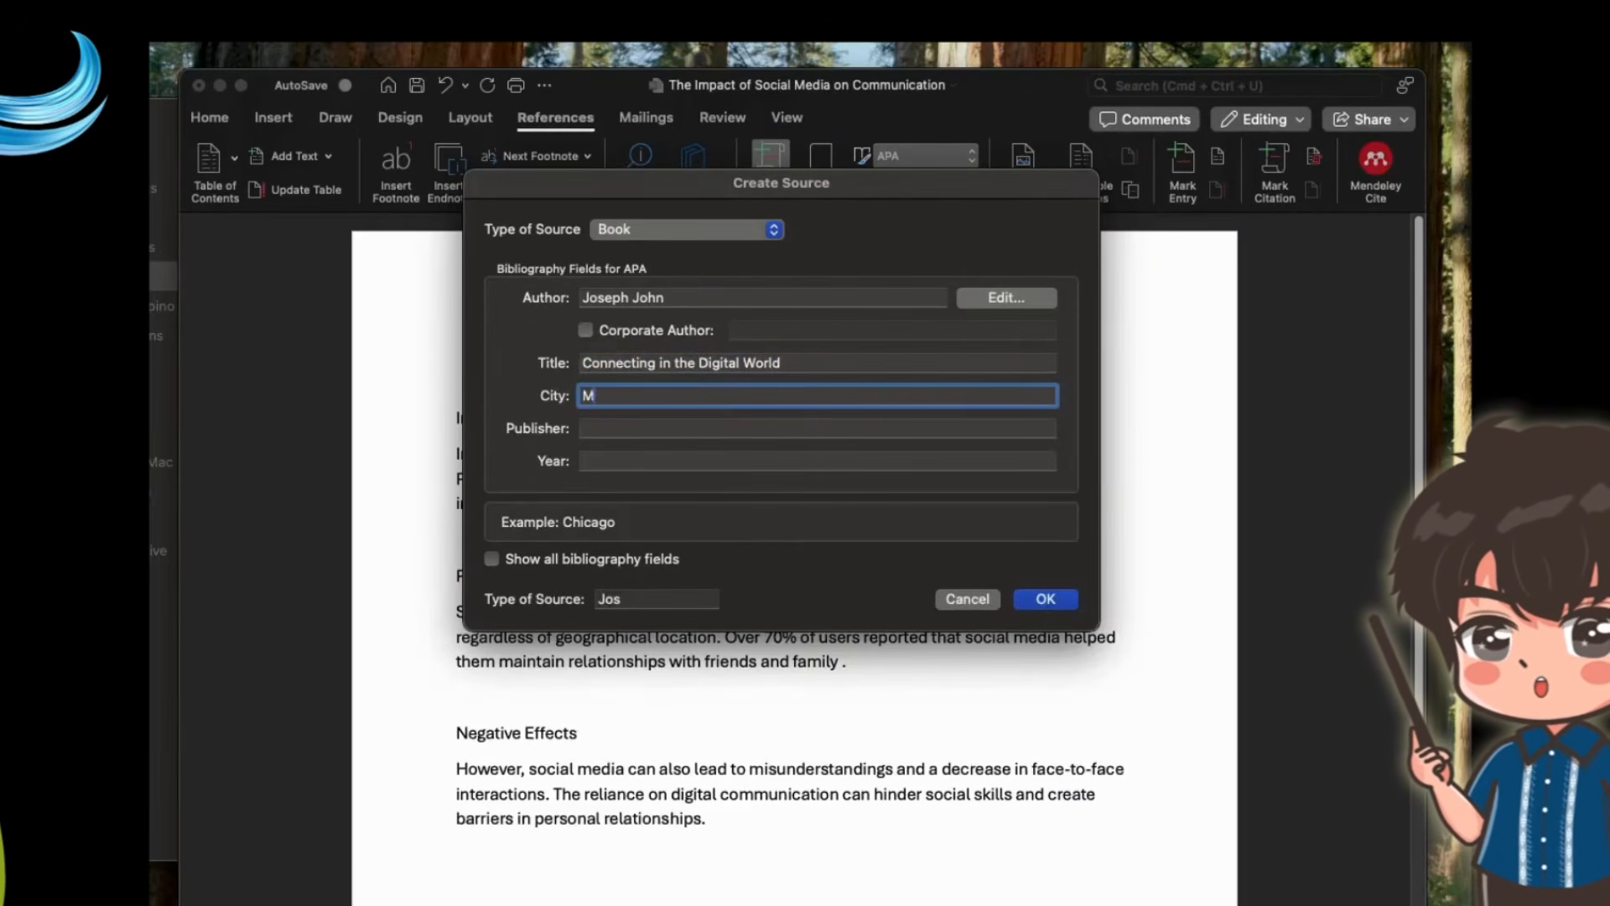
{"action": "key", "text": "BackSpace"}
{"action": "key", "text": "BackSpace"}
{"action": "key", "text": "BackSpace"}
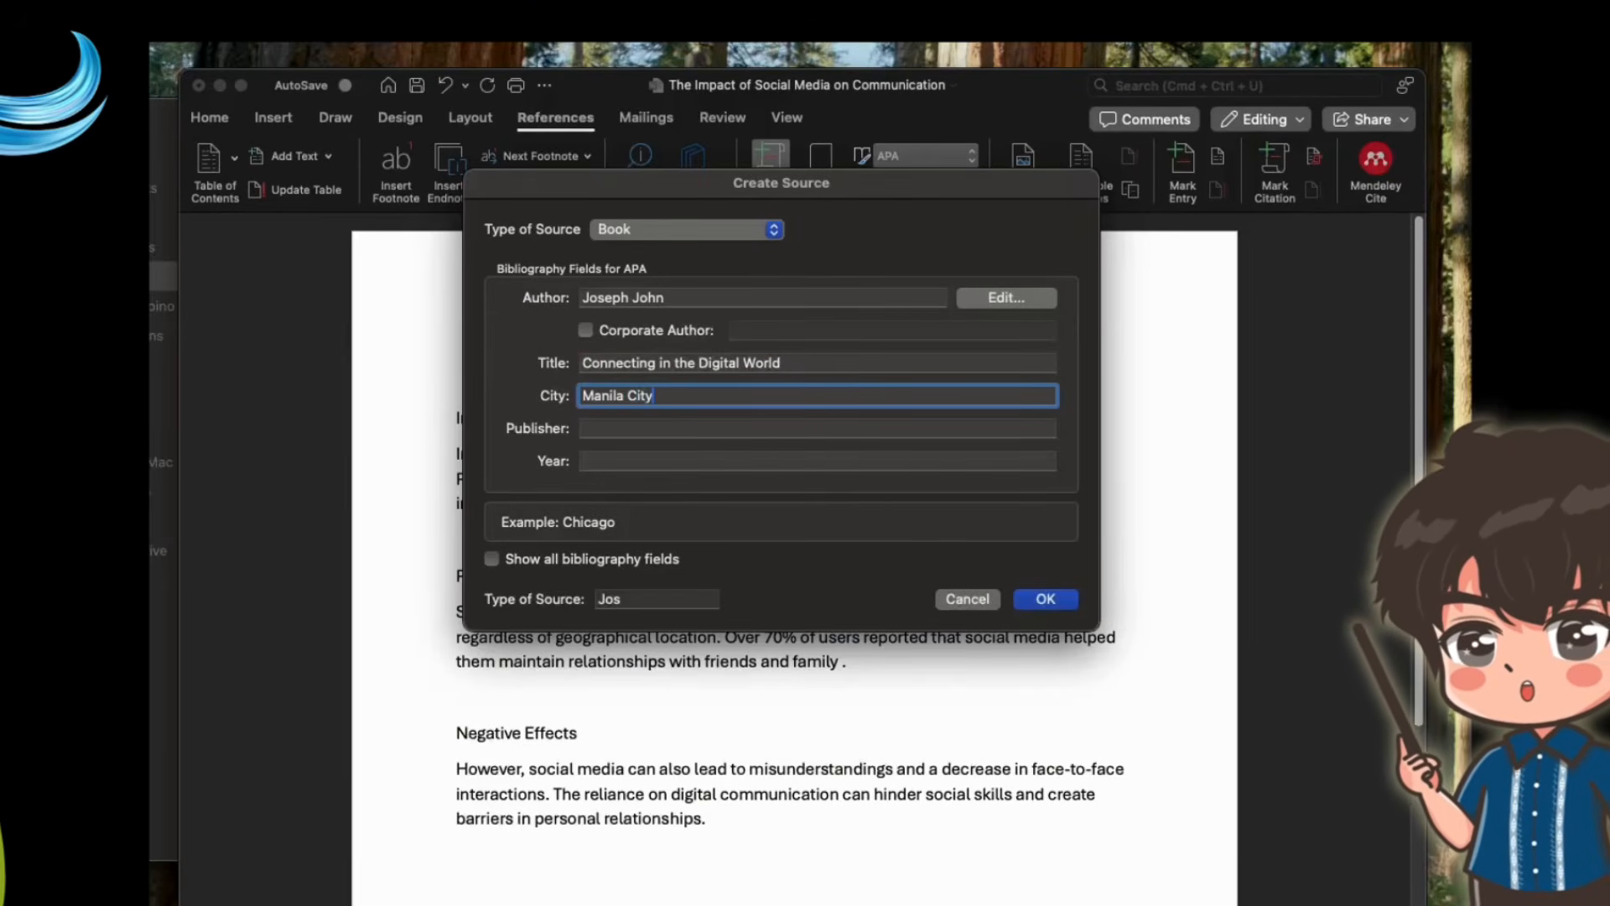
{"action": "left_click", "coordinate": [703, 429]}
{"action": "type", "text": "XYZ"}
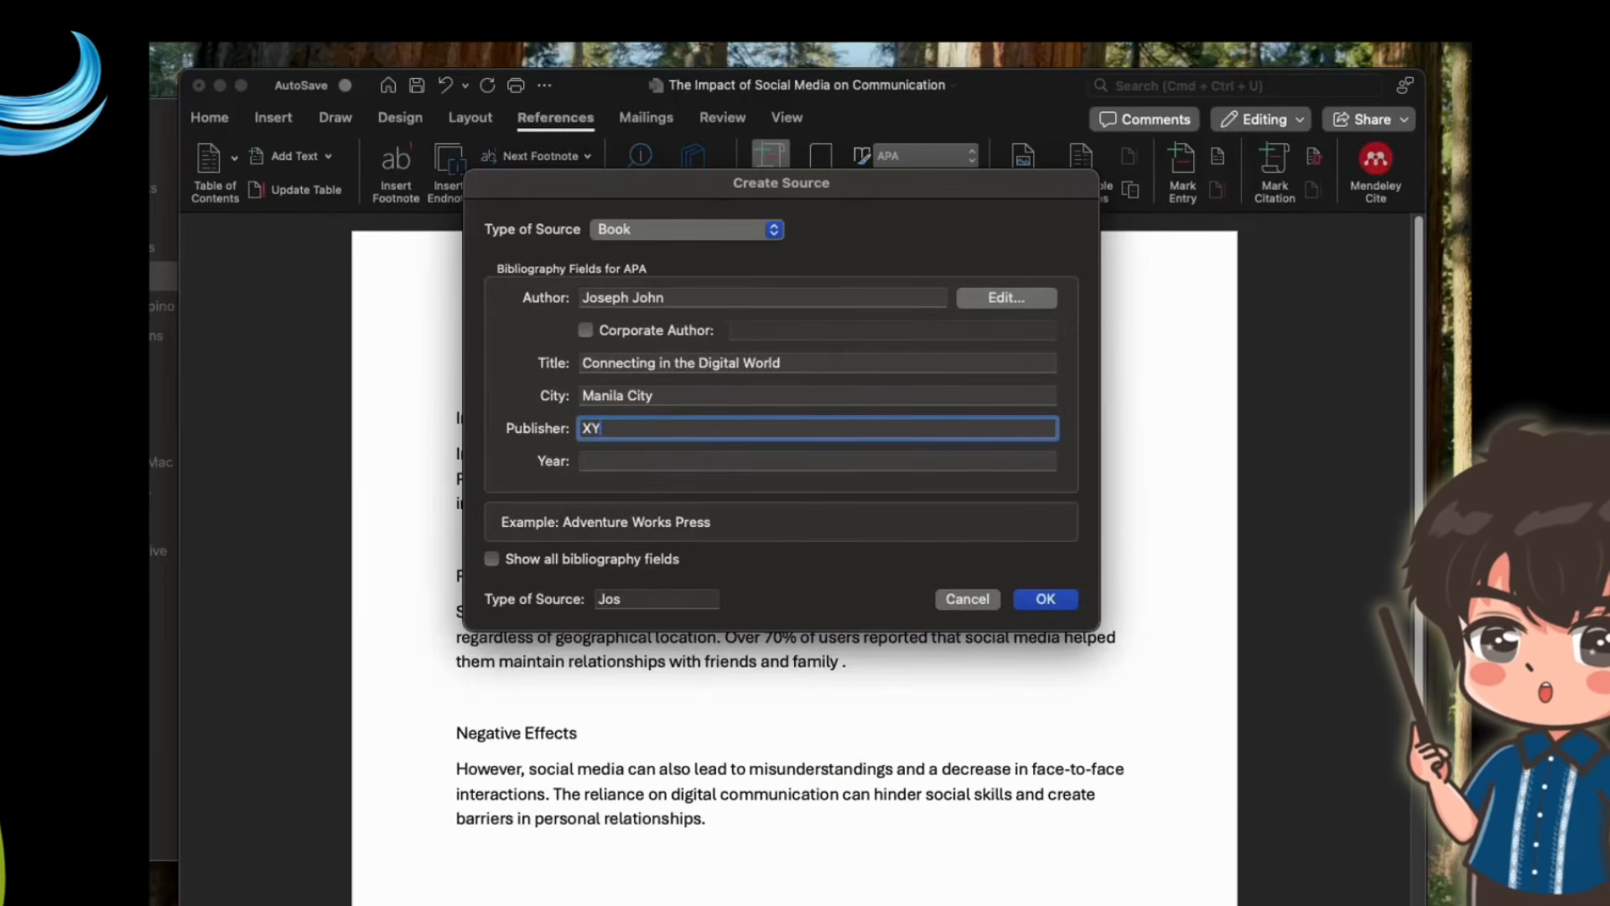
{"action": "key", "text": "BackSpace"}
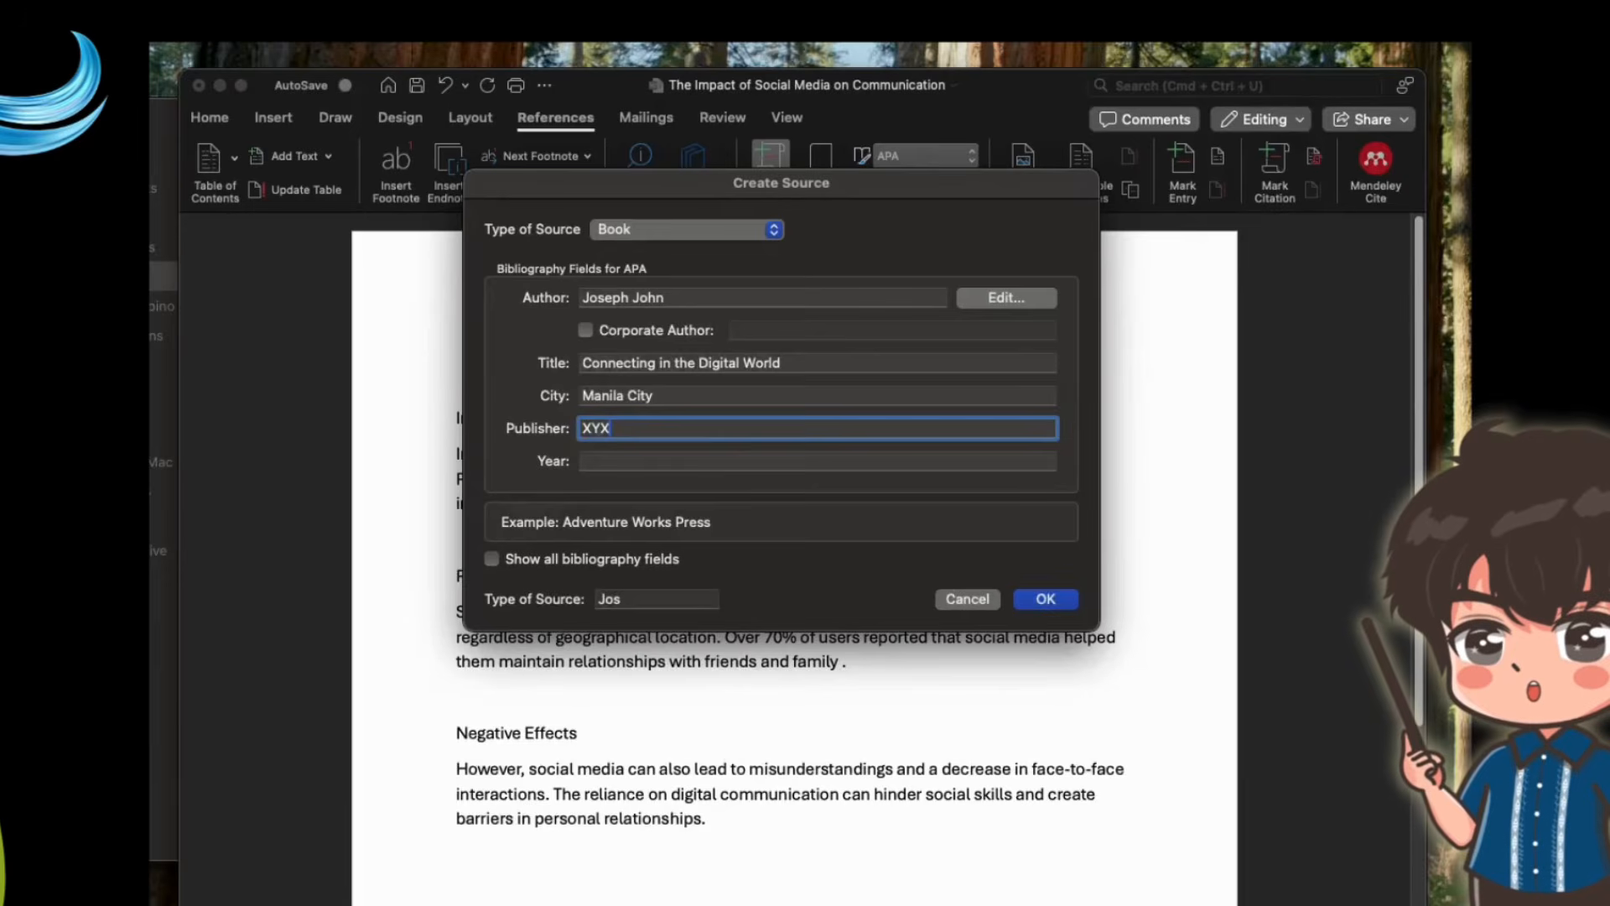
{"action": "type", "text": "Z Publishing House"}
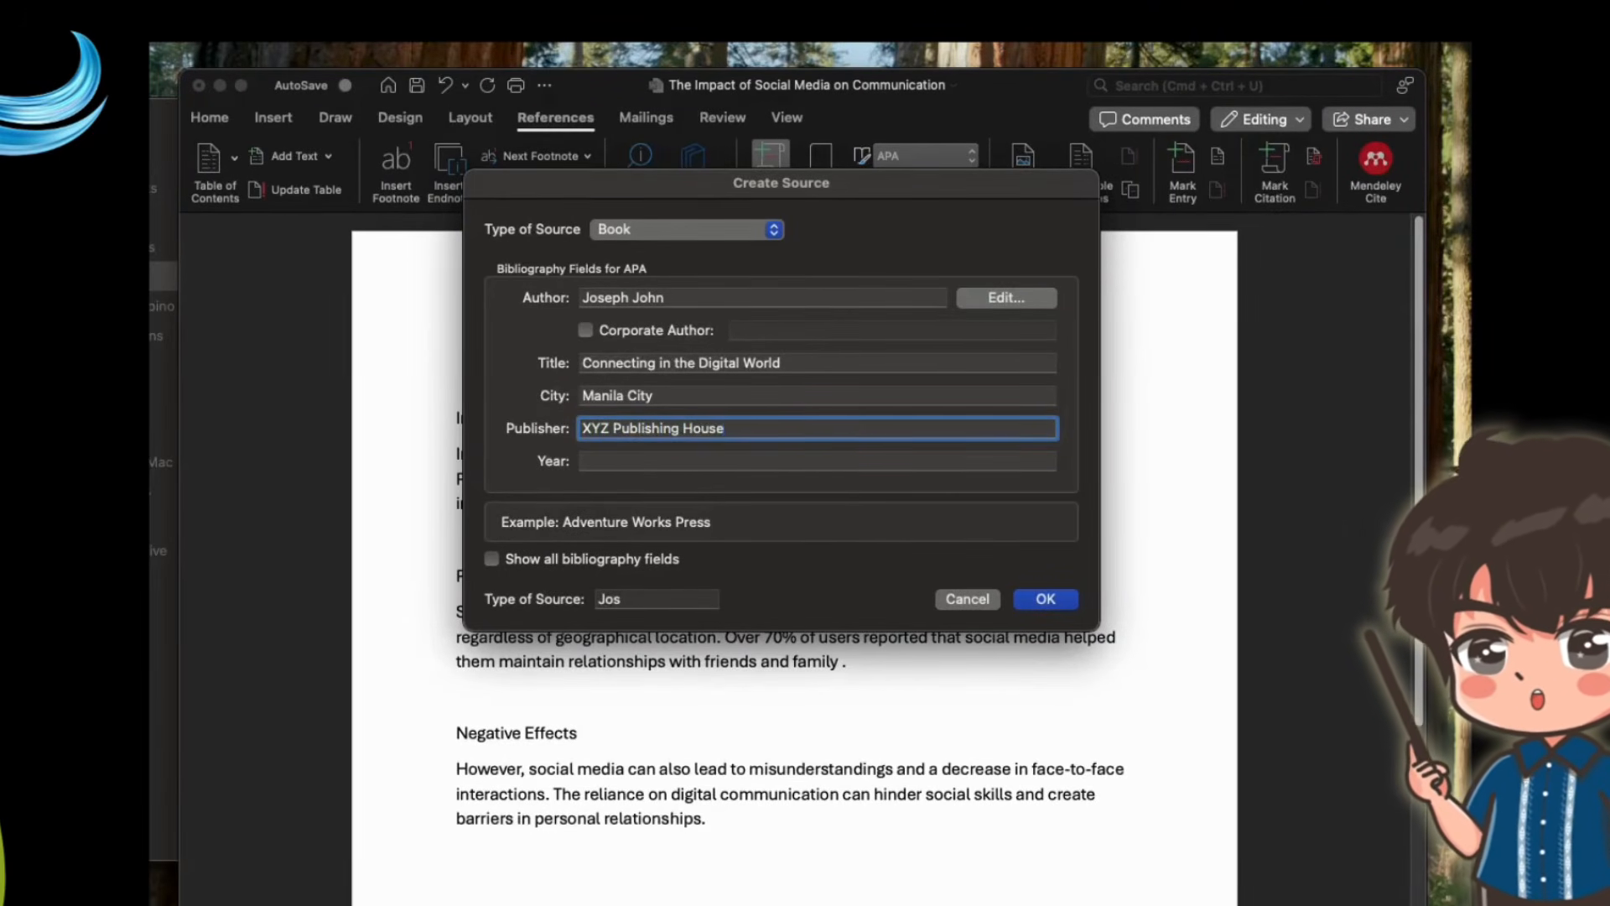
Set the book source's year to 2019 and insert its citation in the Positive Effects paragraph
{"action": "left_click", "coordinate": [690, 459]}
{"action": "type", "text": "2019"}
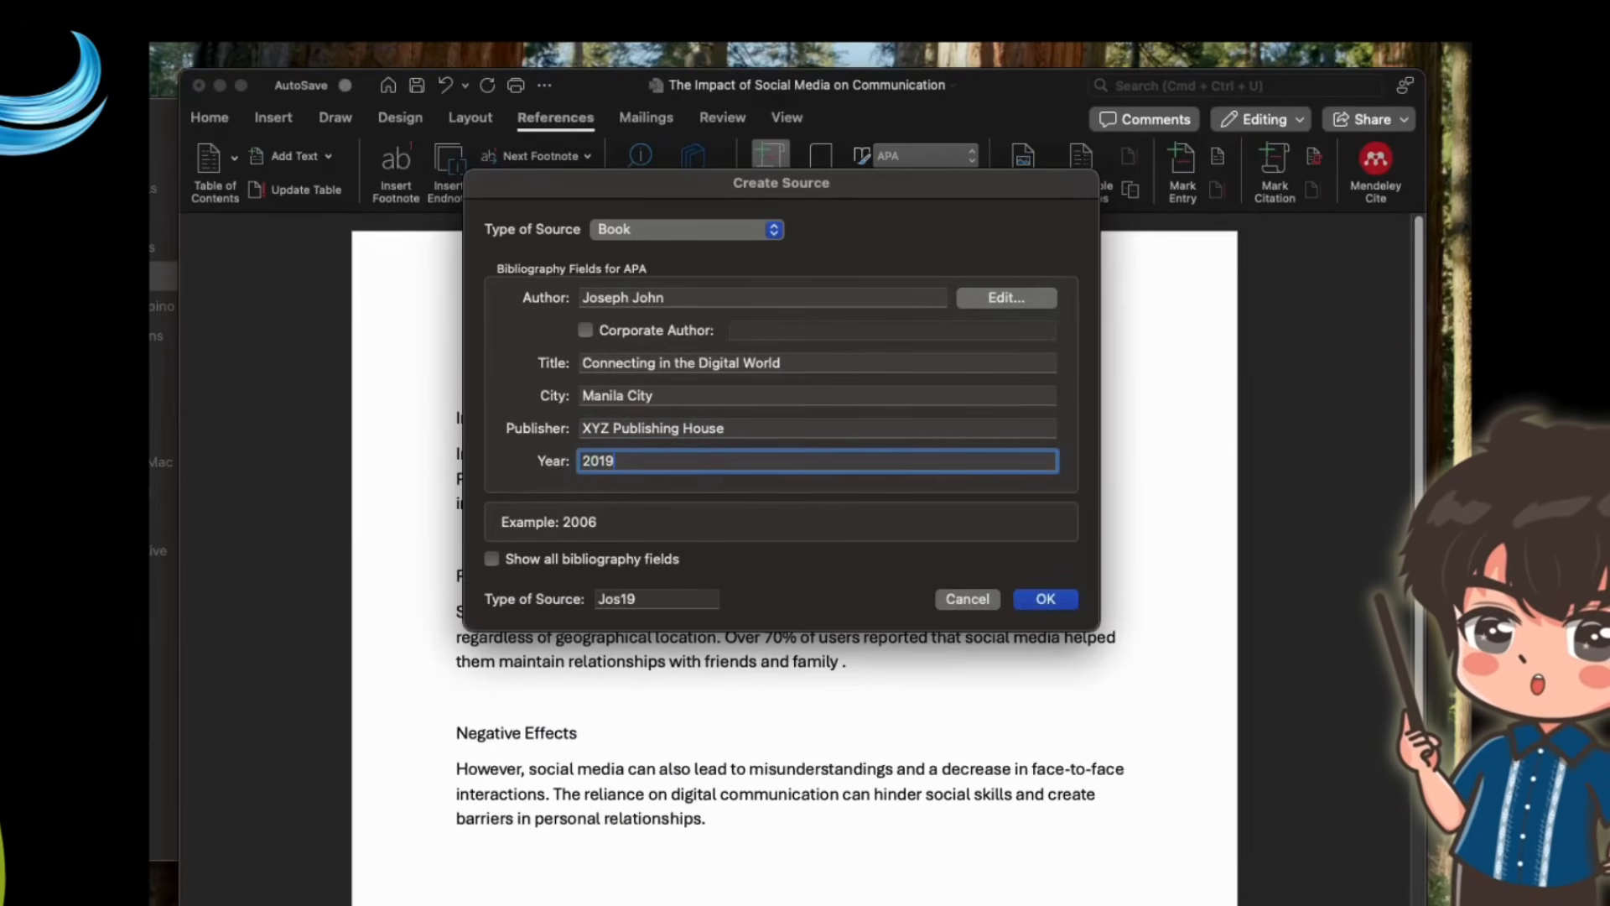
{"action": "left_click", "coordinate": [1059, 599]}
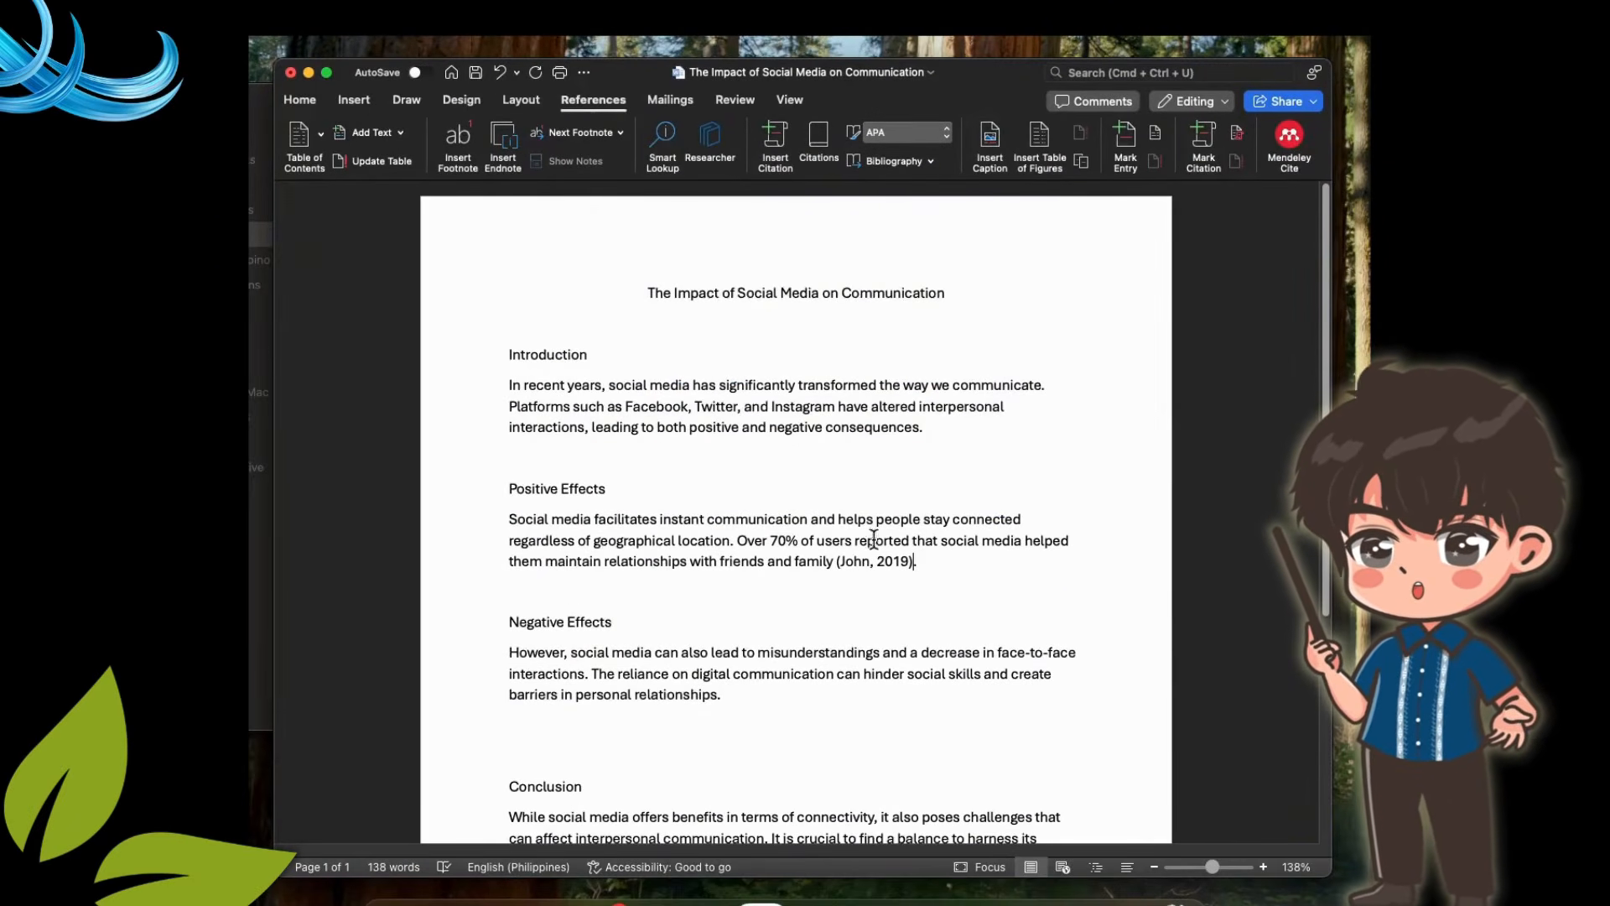
Examine the inserted citation at the end of the Positive Effects paragraph
{"action": "left_click", "coordinate": [841, 562]}
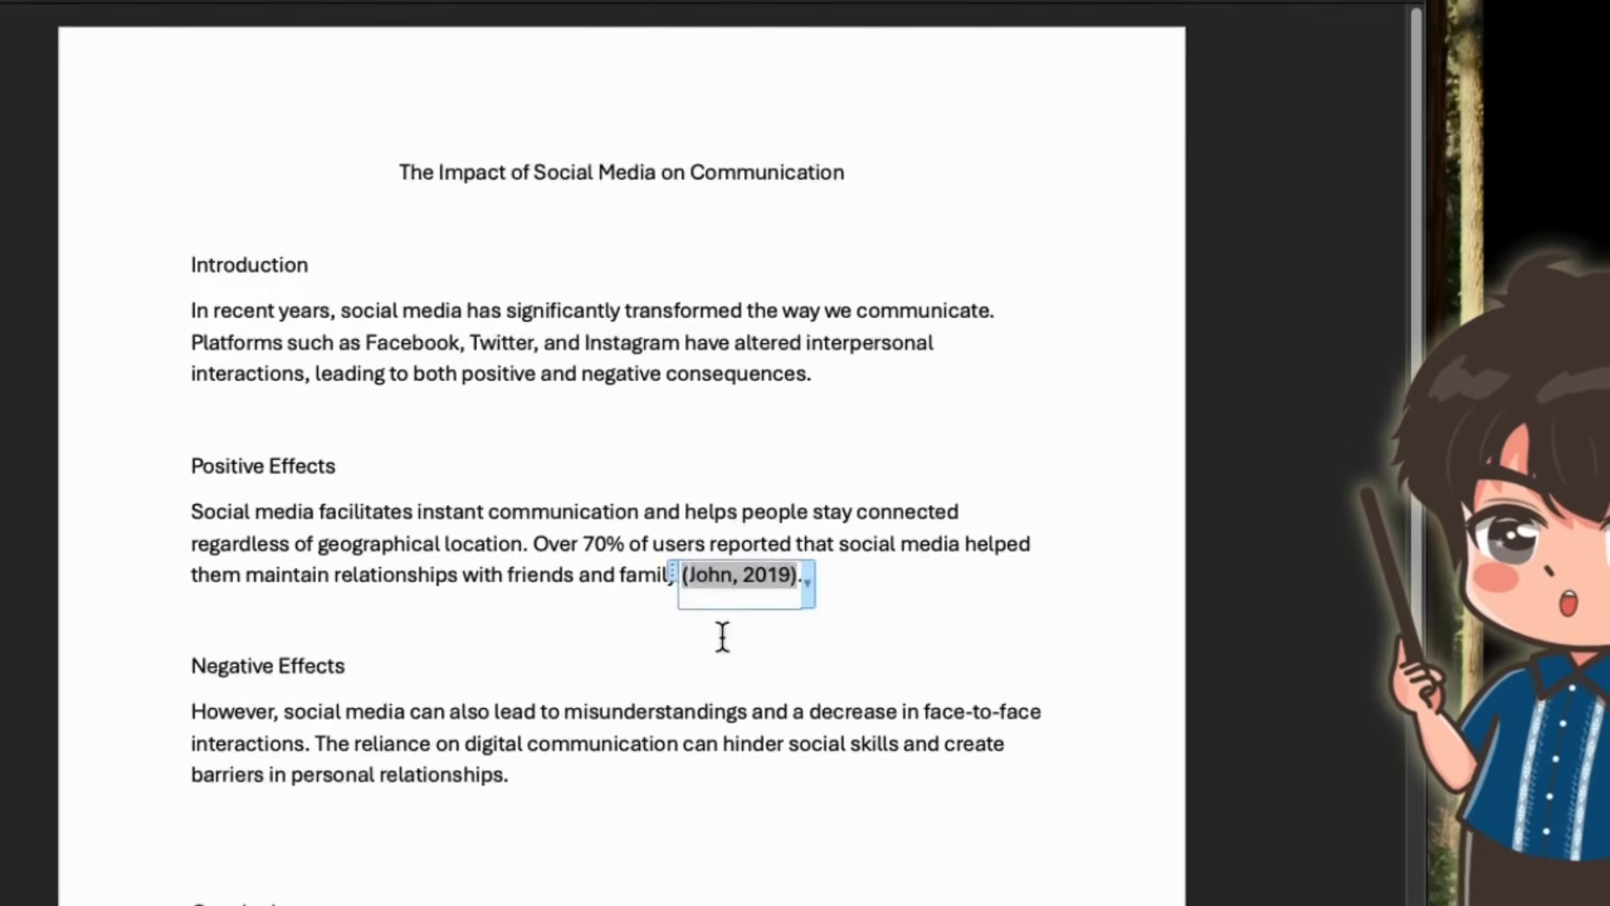
{"action": "left_click", "coordinate": [723, 630]}
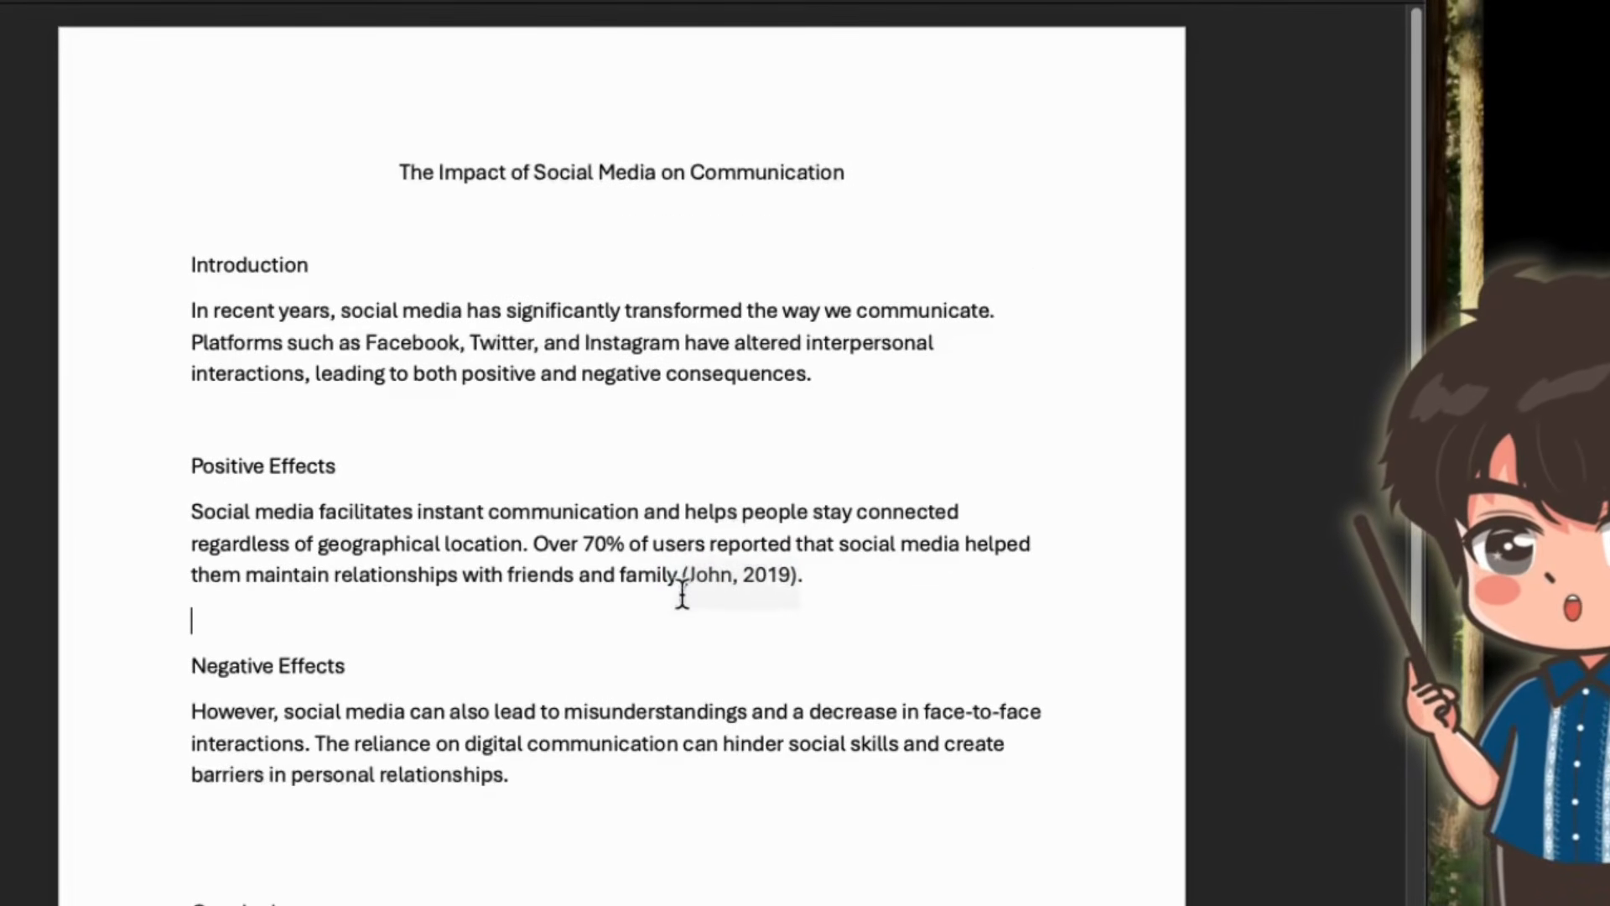
{"action": "left_click", "coordinate": [845, 581]}
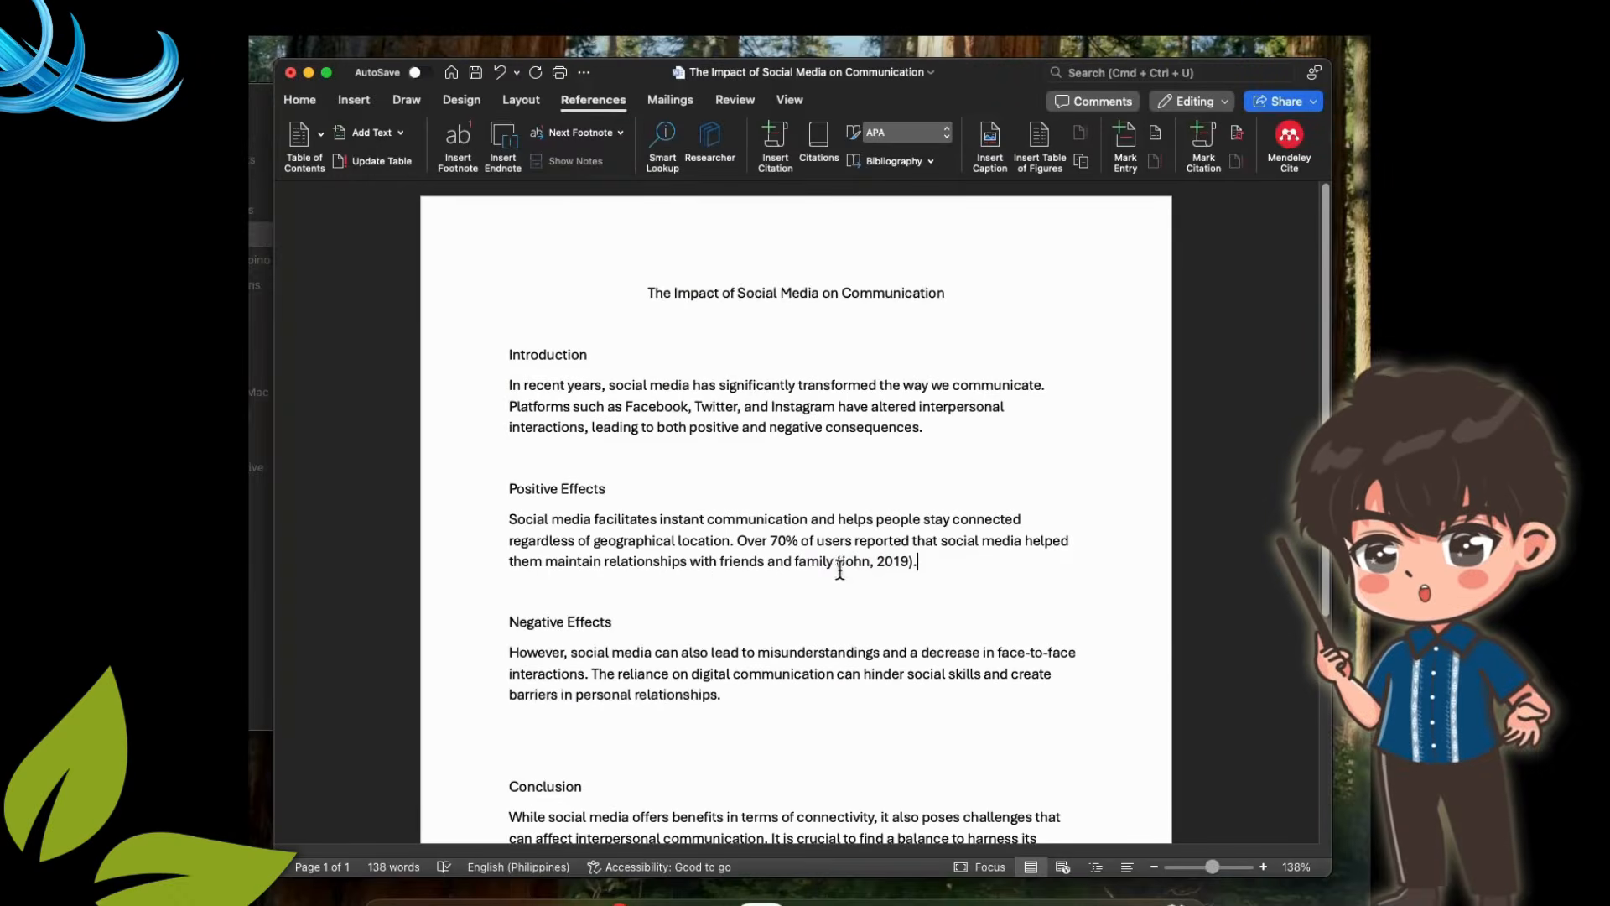
Add a space before the final period of the Negative Effects paragraph and start a citation source of type Article in a journal there
{"action": "left_click_drag", "start_coordinate": [191, 711], "coordinate": [536, 756]}
{"action": "mouse_move", "coordinate": [739, 683]}
{"action": "left_mouse_down"}
{"action": "mouse_move", "coordinate": [1026, 688]}
{"action": "mouse_move", "coordinate": [722, 697]}
{"action": "left_mouse_up"}
{"action": "left_click", "coordinate": [722, 696]}
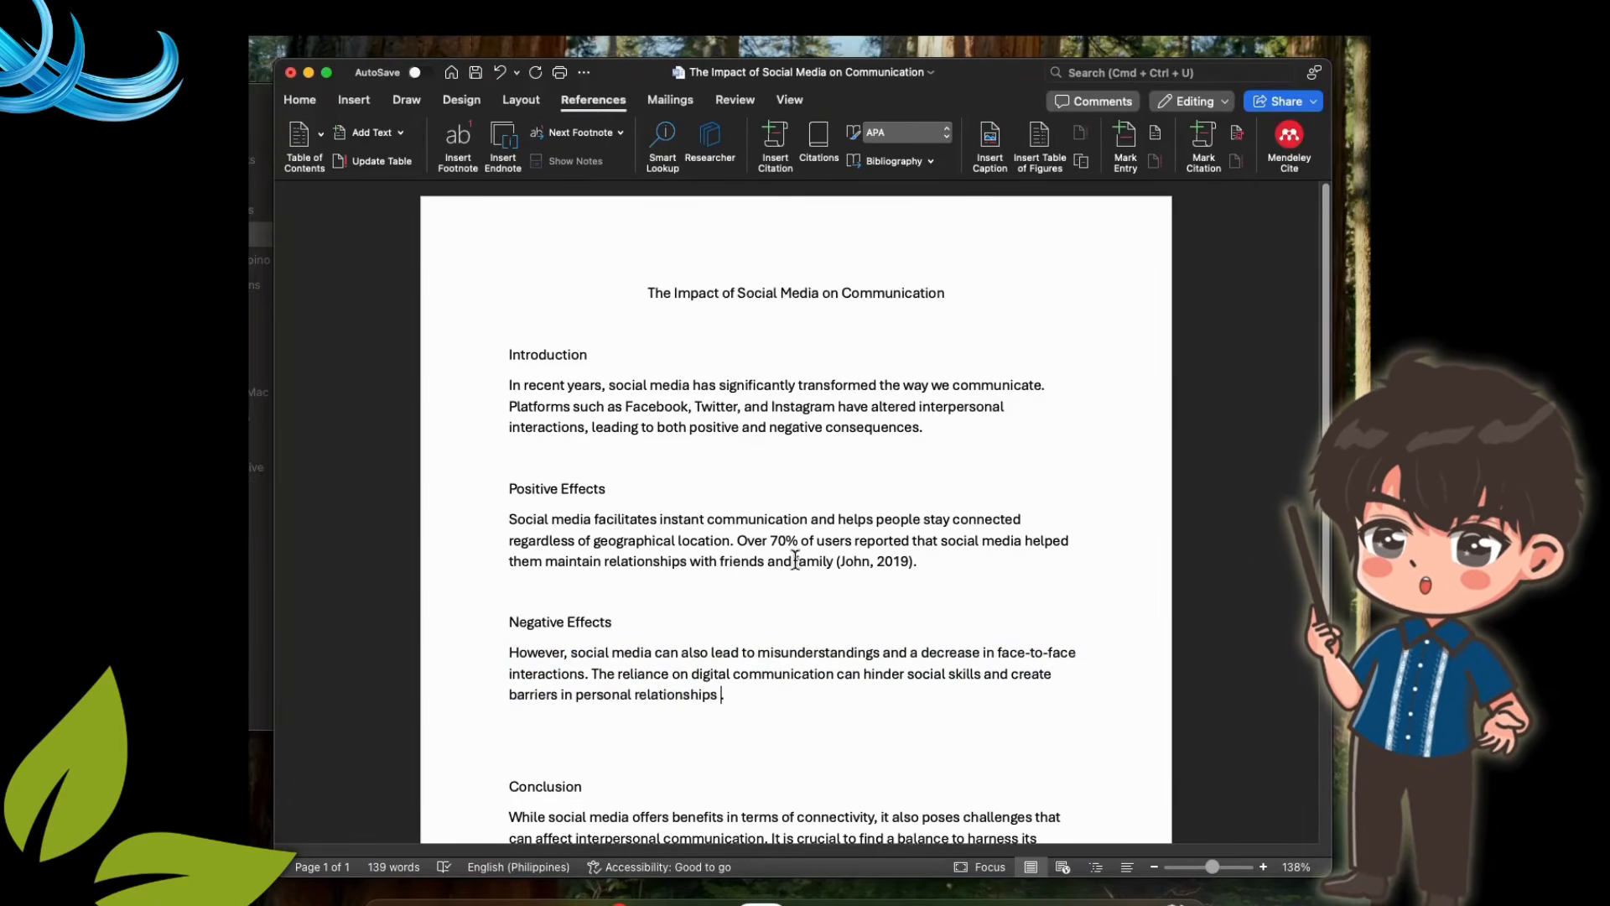
{"action": "left_click", "coordinate": [781, 143]}
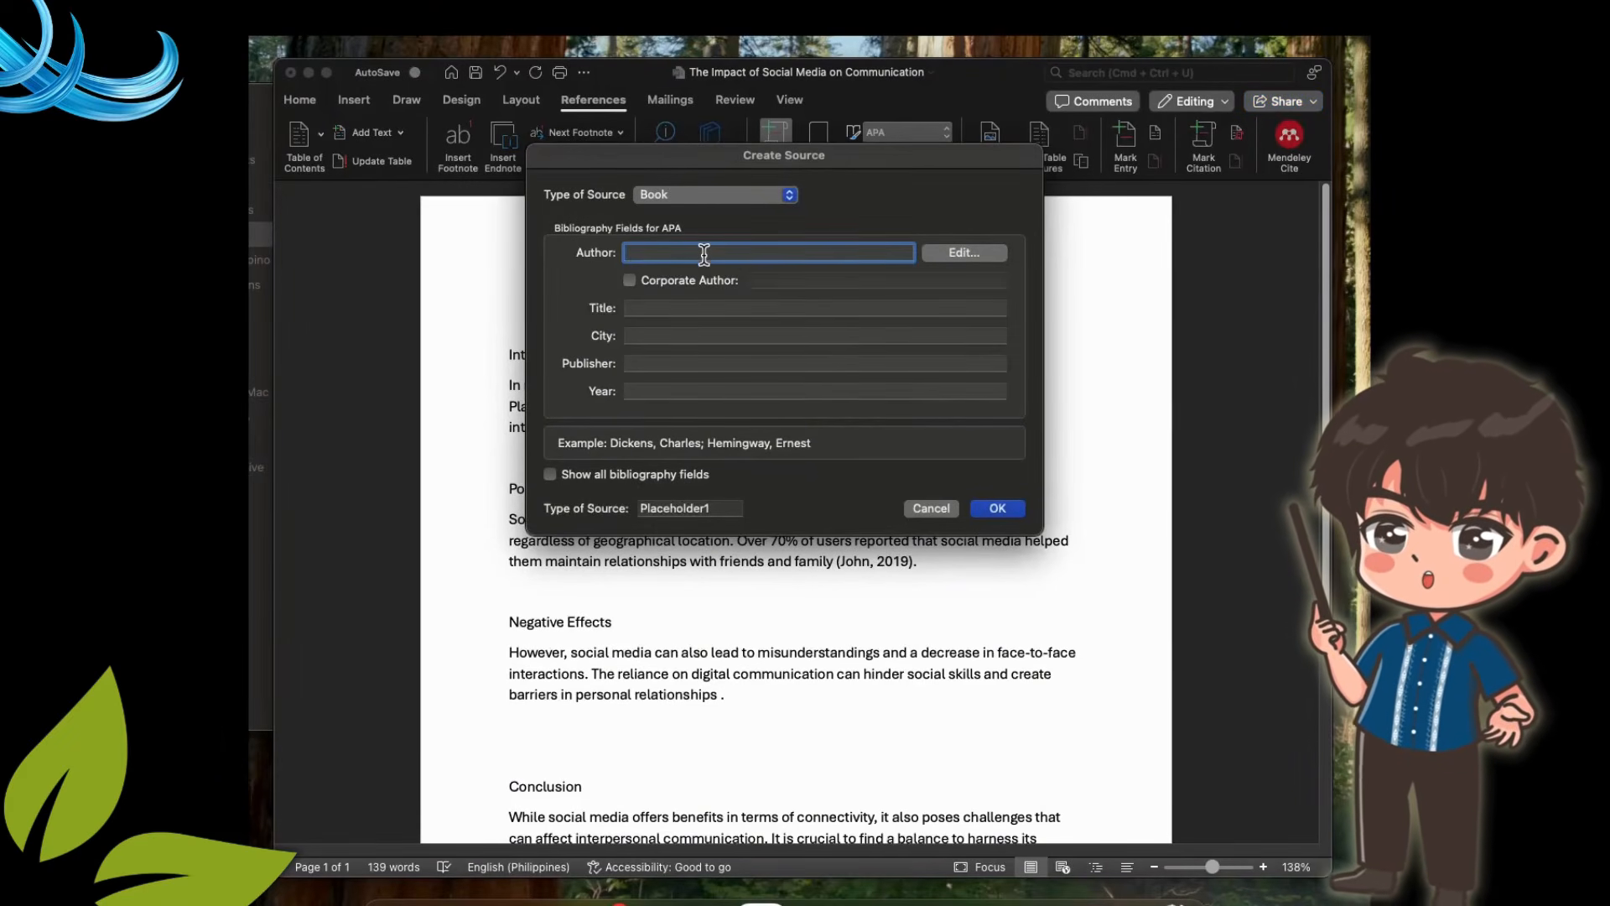
{"action": "left_click", "coordinate": [757, 194]}
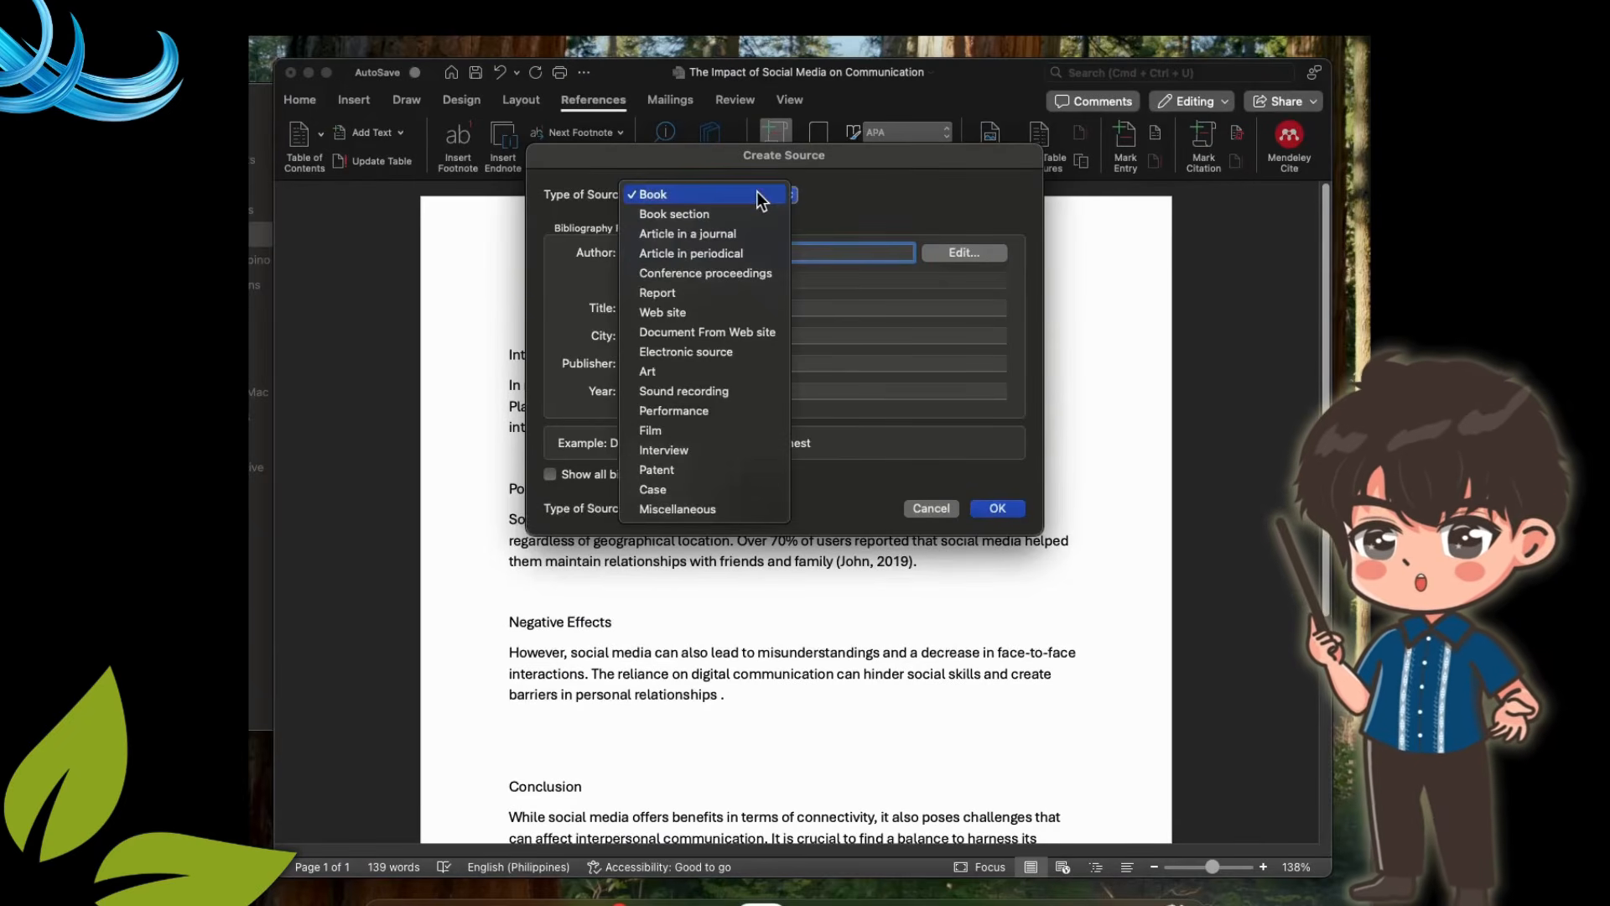
{"action": "left_click", "coordinate": [708, 233]}
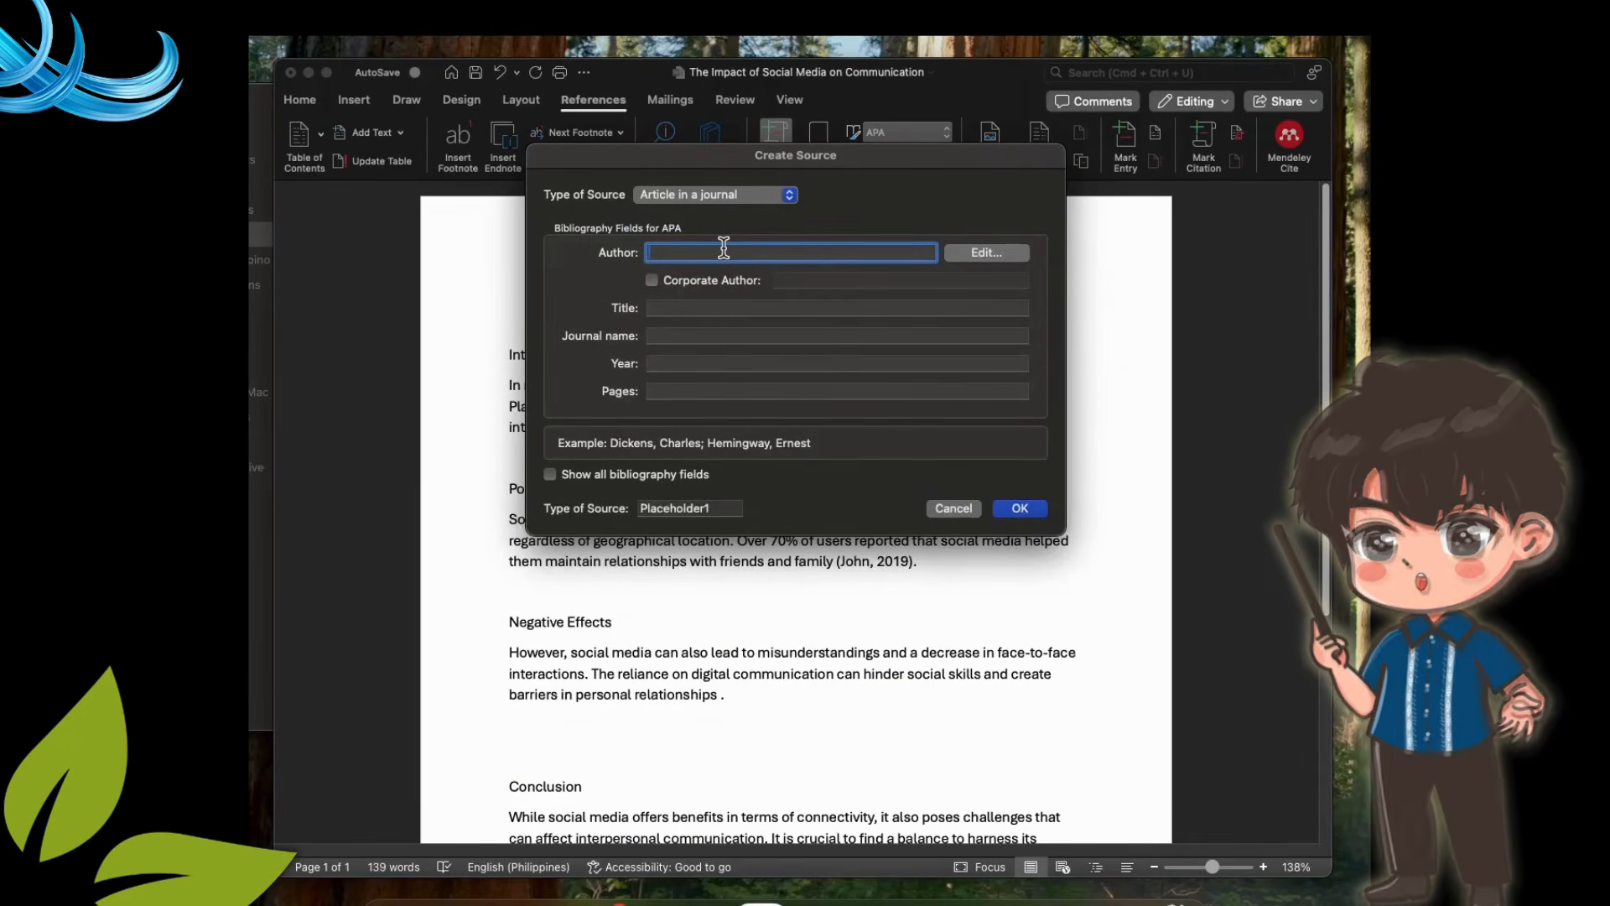
Enter the journal article author's full name and check its last and first name order in the name editor
{"action": "type", "text": "Stephen Smith"}
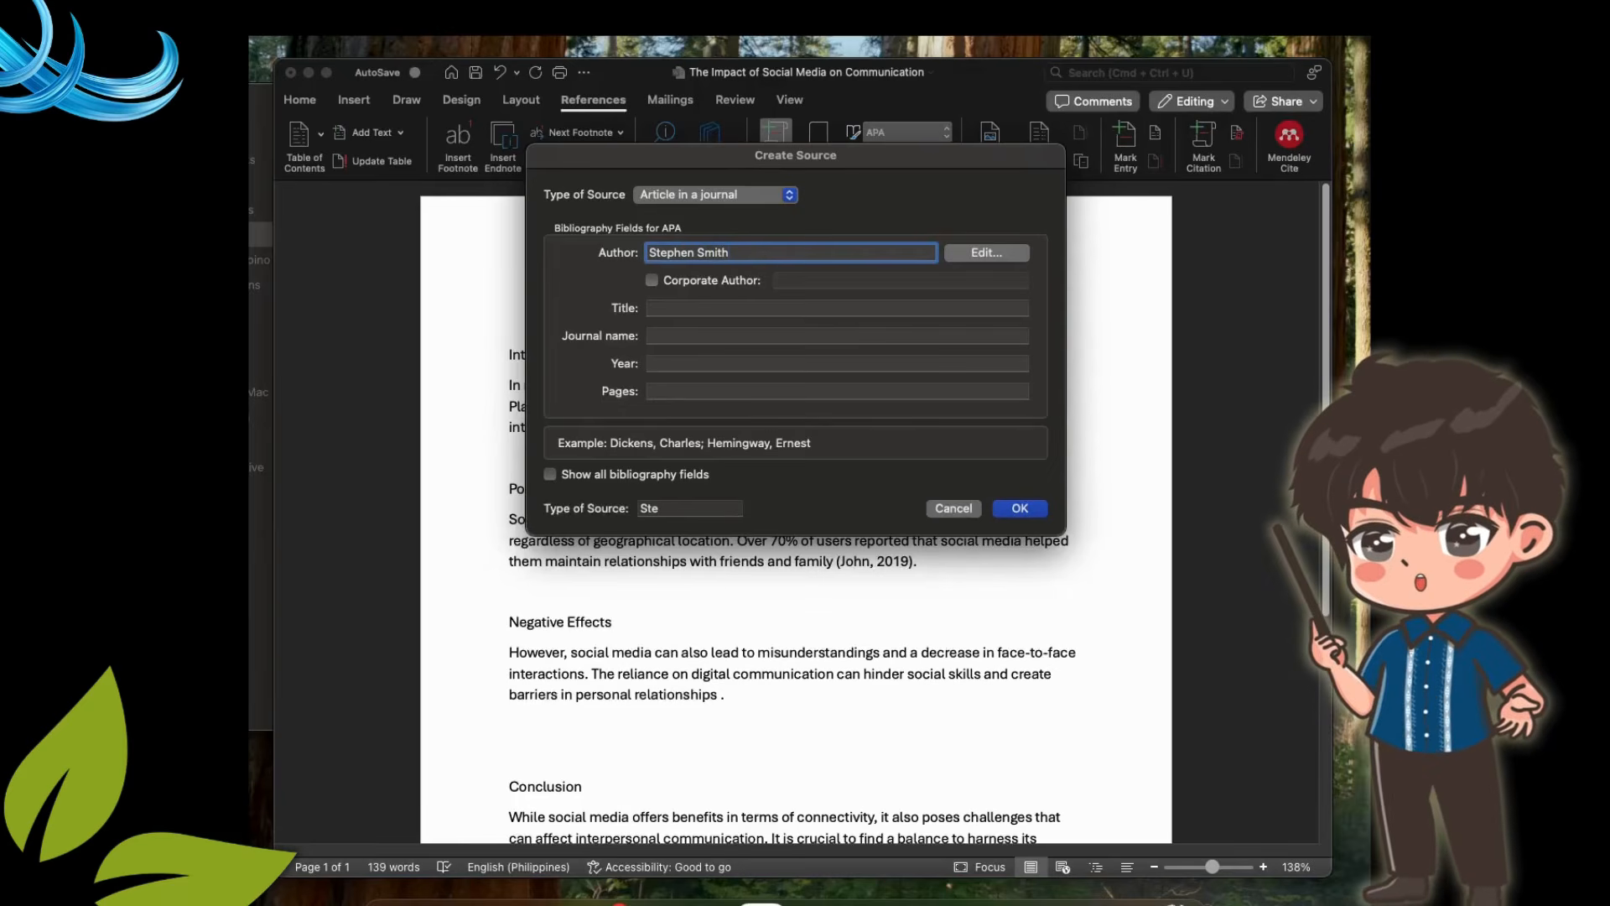
{"action": "left_click", "coordinate": [694, 307]}
{"action": "left_click", "coordinate": [987, 250]}
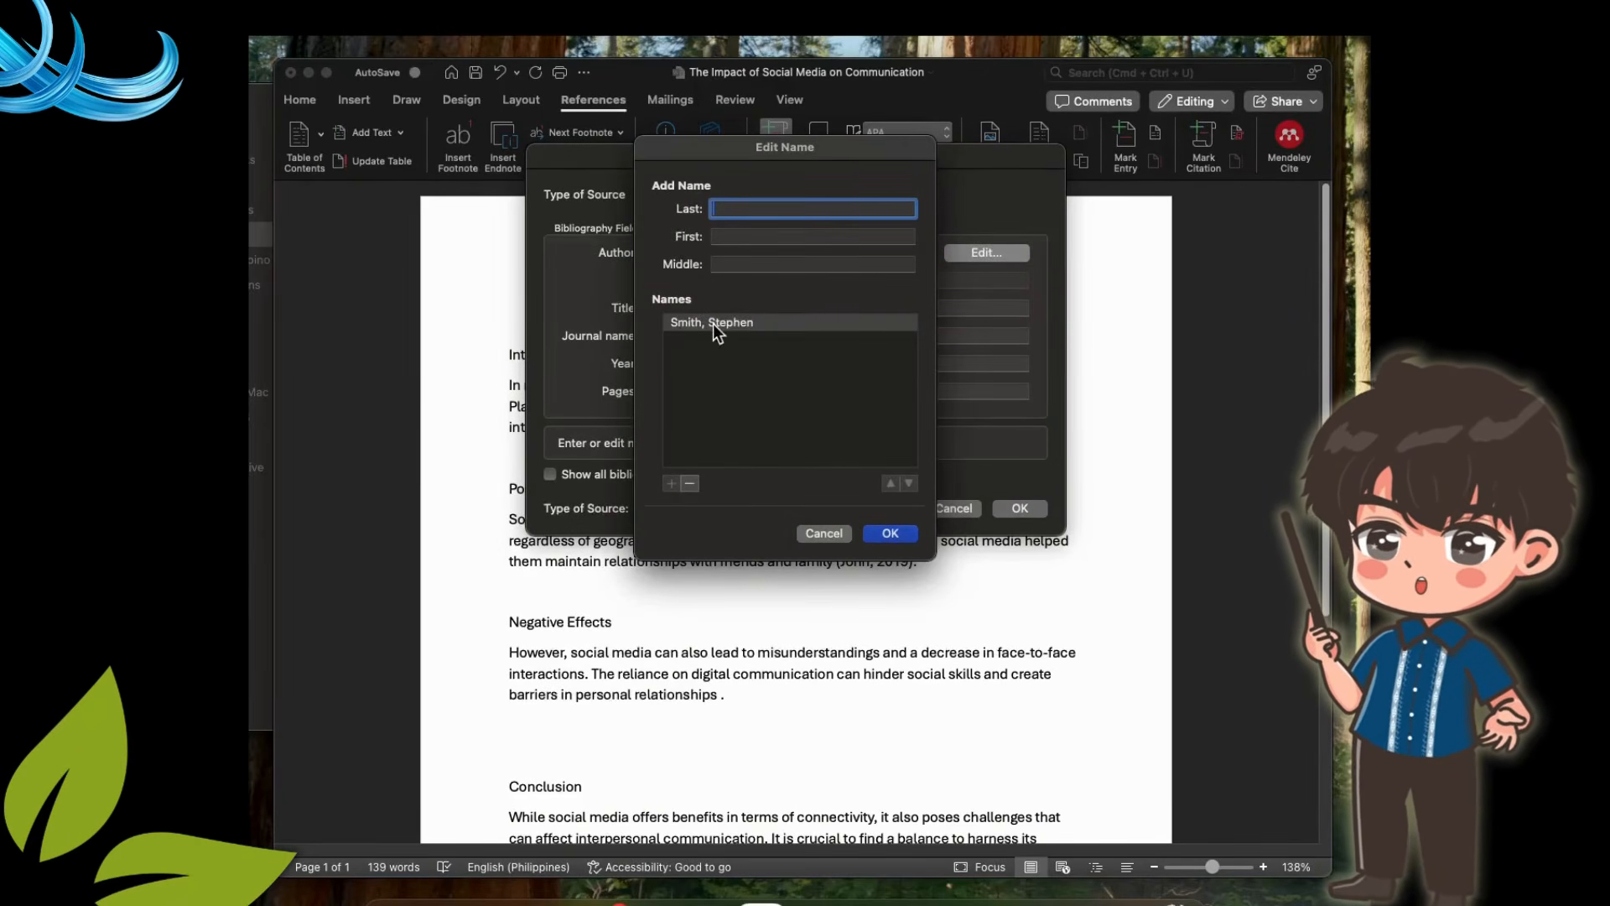
{"action": "left_click", "coordinate": [830, 534]}
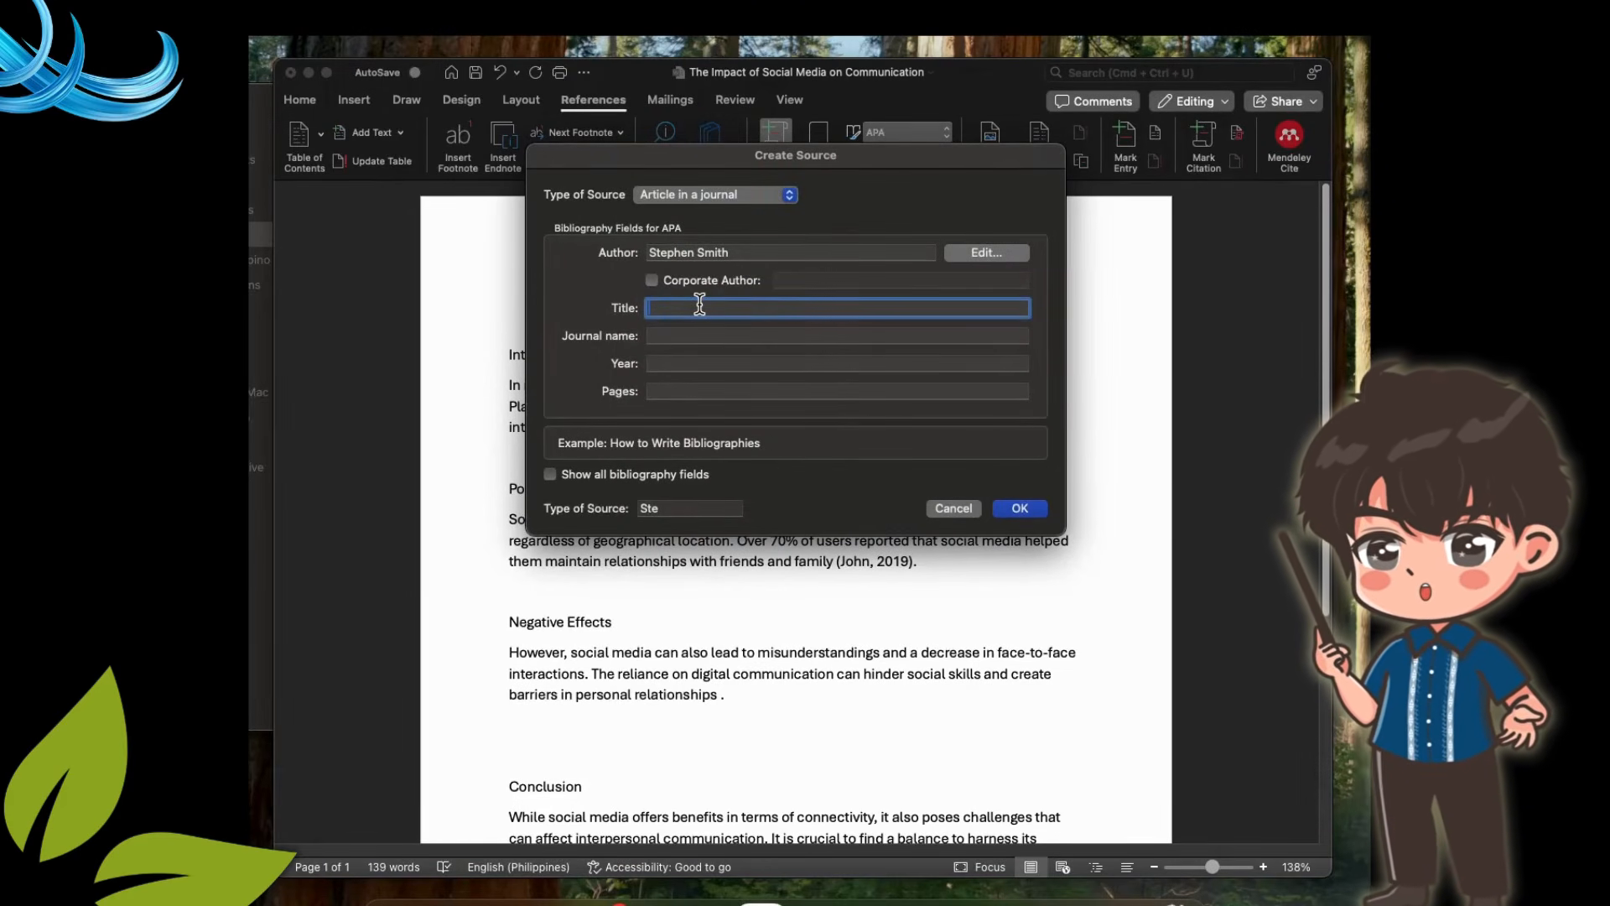
Set the article's title to "The Effects of Digital Communication on Social Skills"
{"action": "type", "text": "The Effects of"}
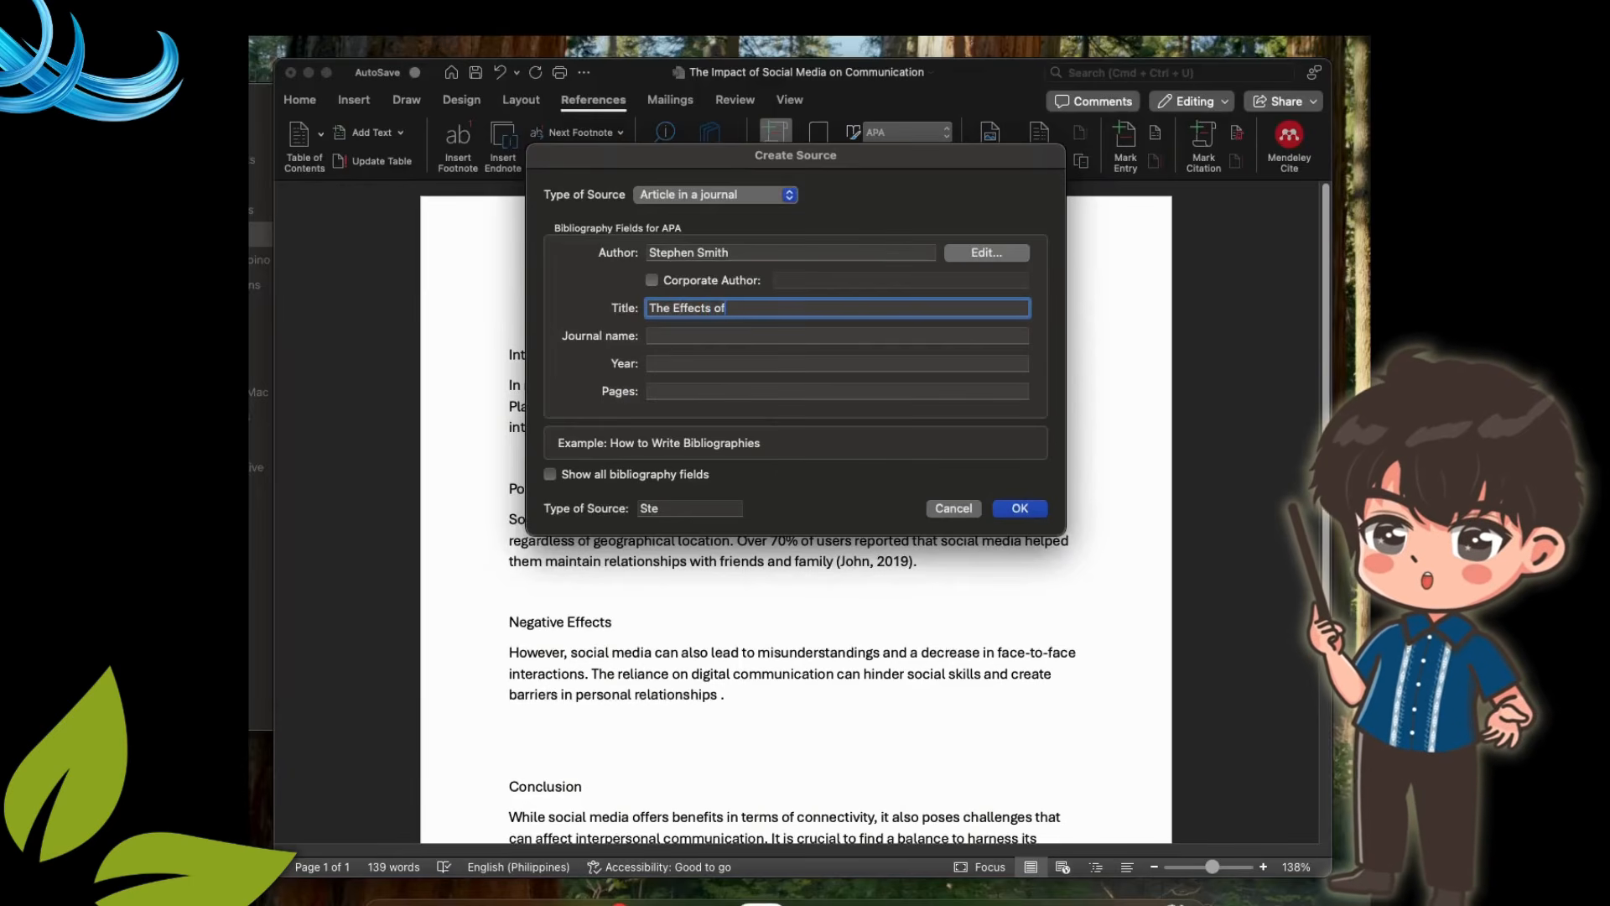
{"action": "type", "text": " DIgital CO"}
{"action": "key", "text": "BackSpace"}
{"action": "key", "text": "BackSpace"}
{"action": "key", "text": "BackSpace"}
{"action": "key", "text": "BackSpace"}
{"action": "key", "text": "BackSpace"}
{"action": "key", "text": "BackSpace"}
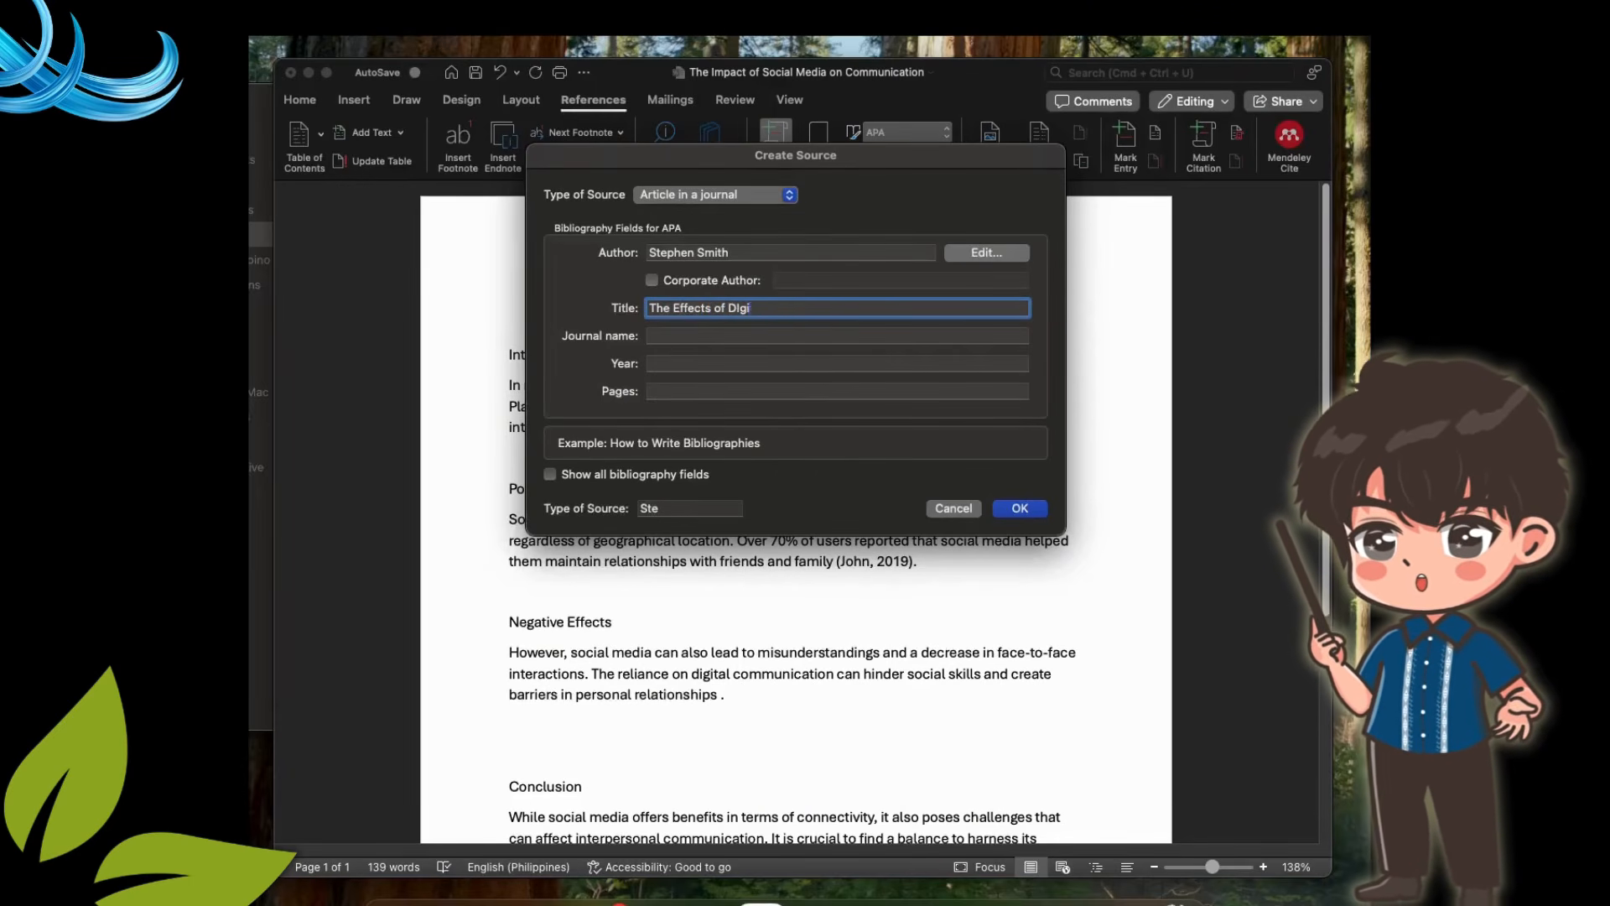
{"action": "type", "text": "tal COmmunication on Social Skills"}
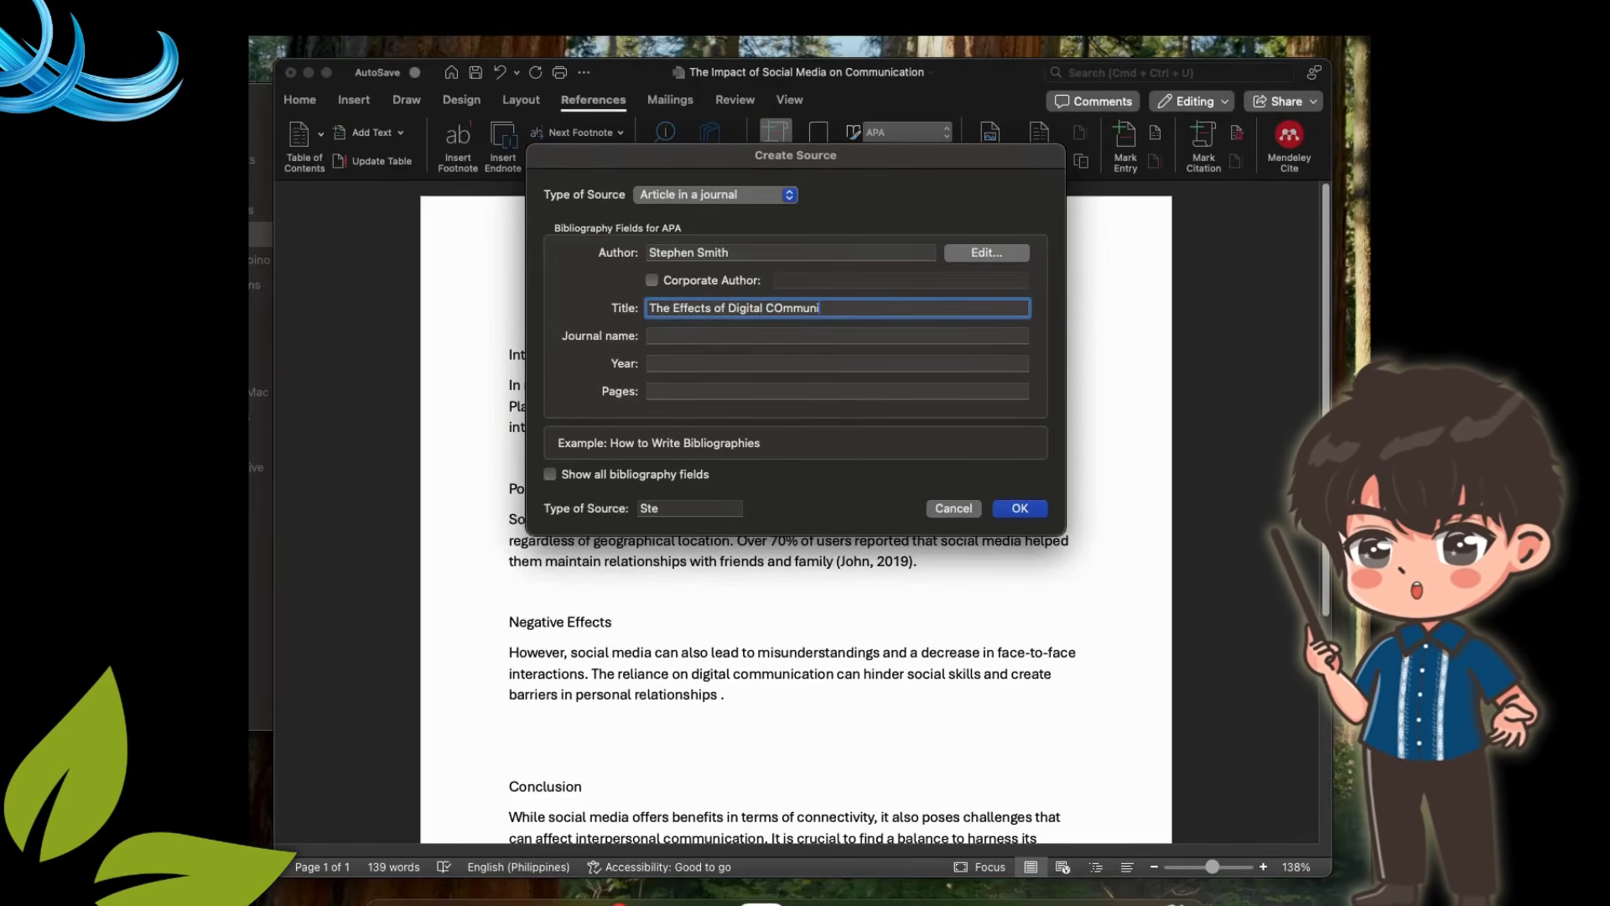
{"action": "left_click", "coordinate": [783, 310]}
{"action": "key", "text": "BackSpace"}
{"action": "type", "text": "o"}
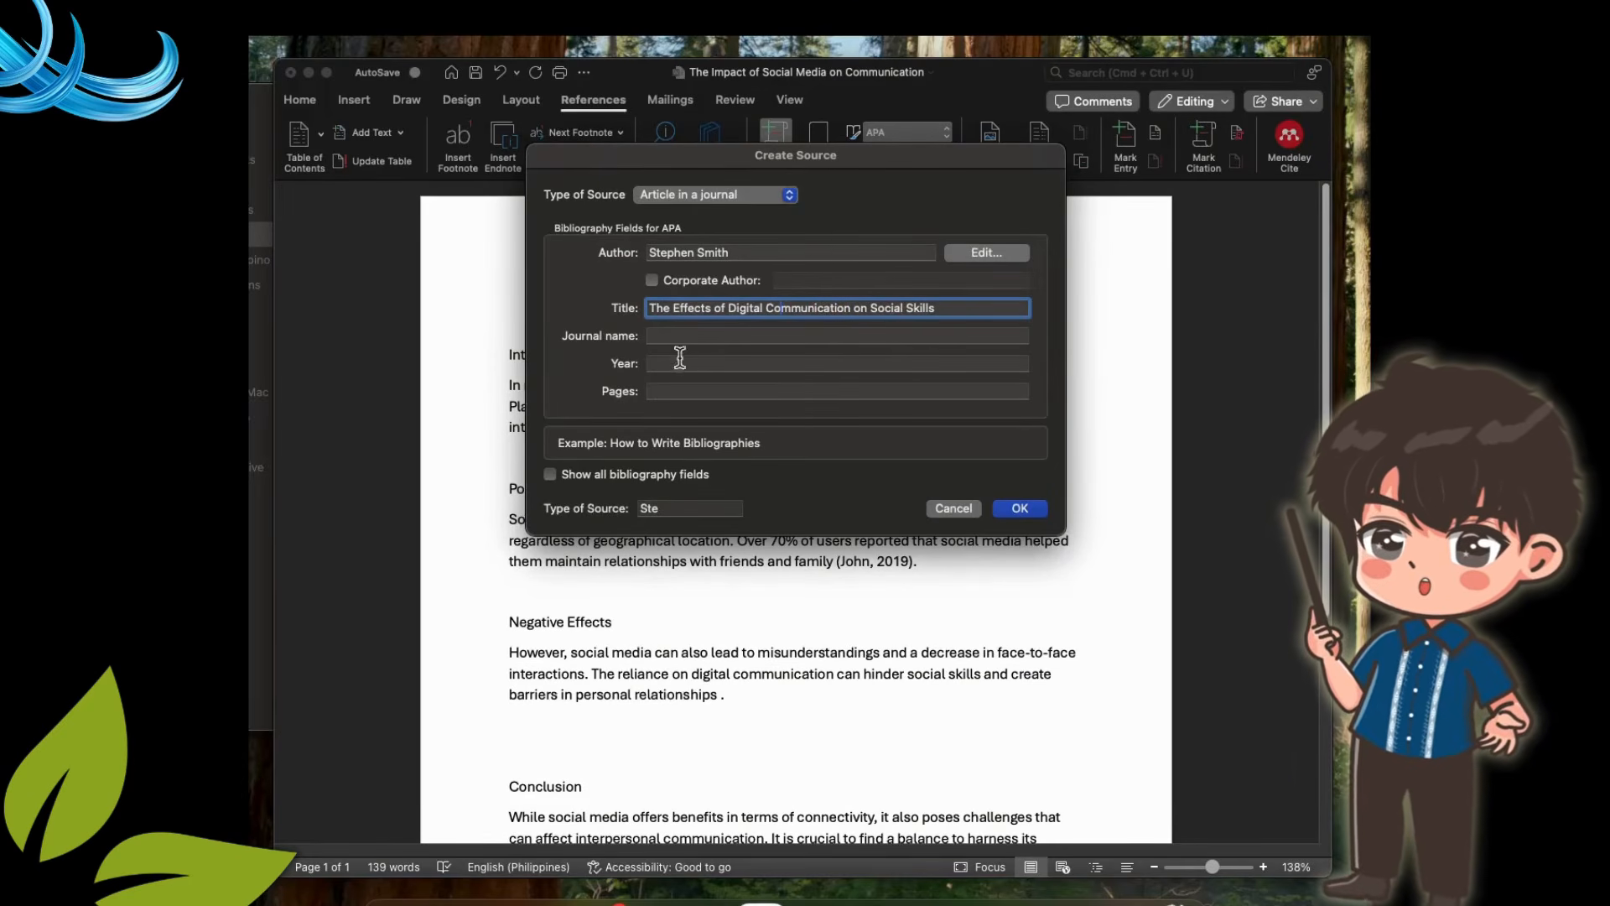
Set the article's journal name to "Journal of Social Media Studies"
{"action": "left_click", "coordinate": [727, 343]}
{"action": "type", "text": "Jou"}
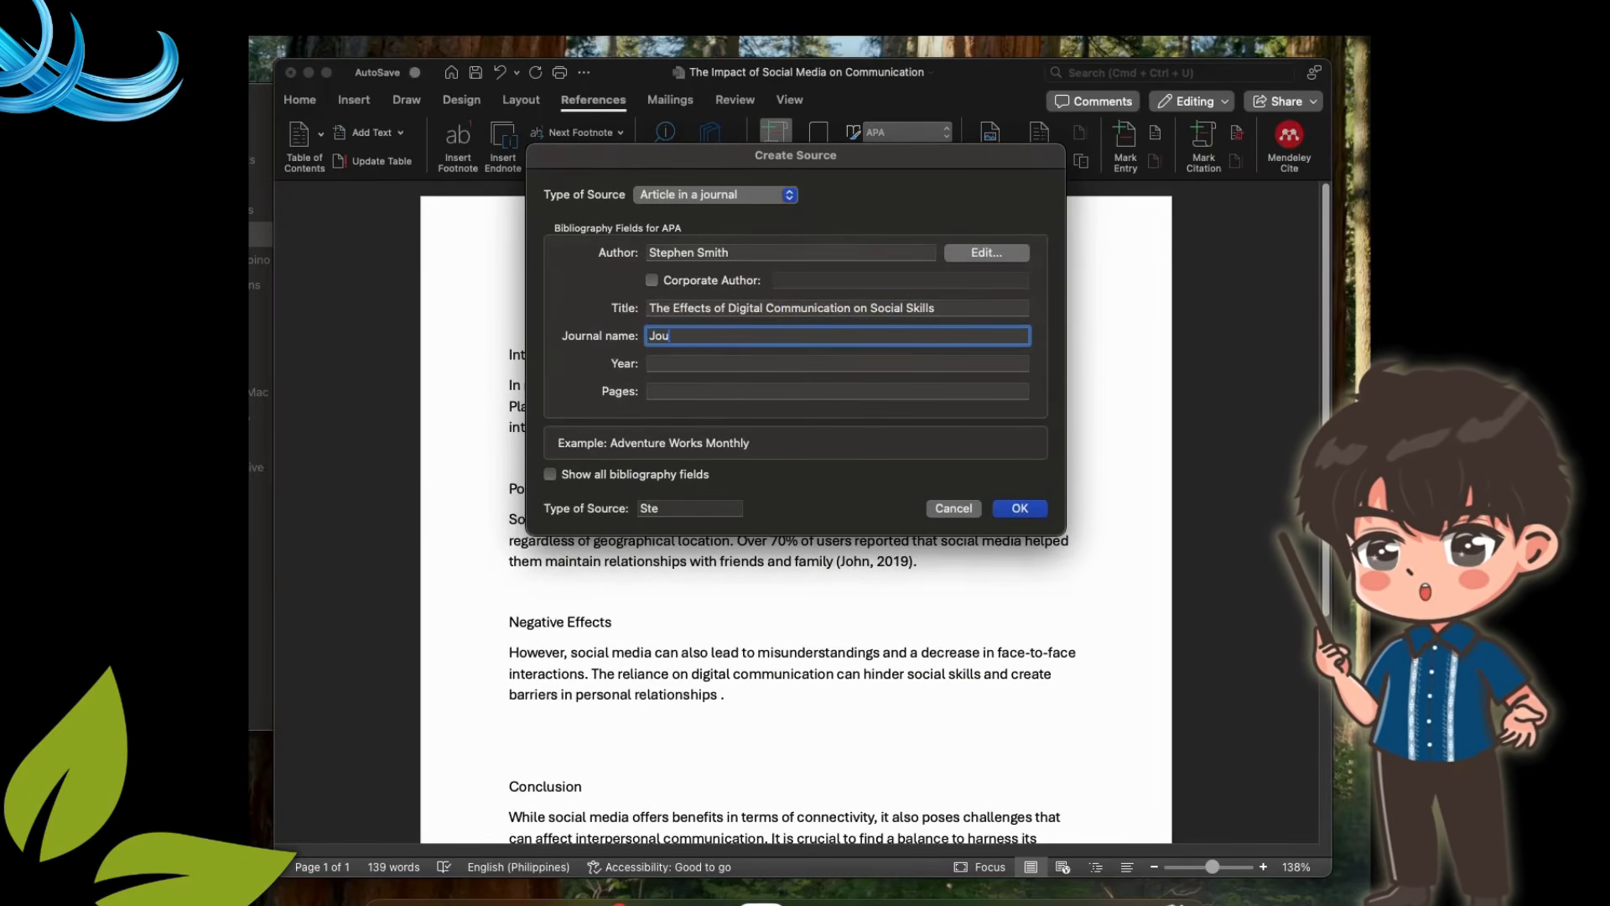
{"action": "type", "text": "rnal of Social Media Studies"}
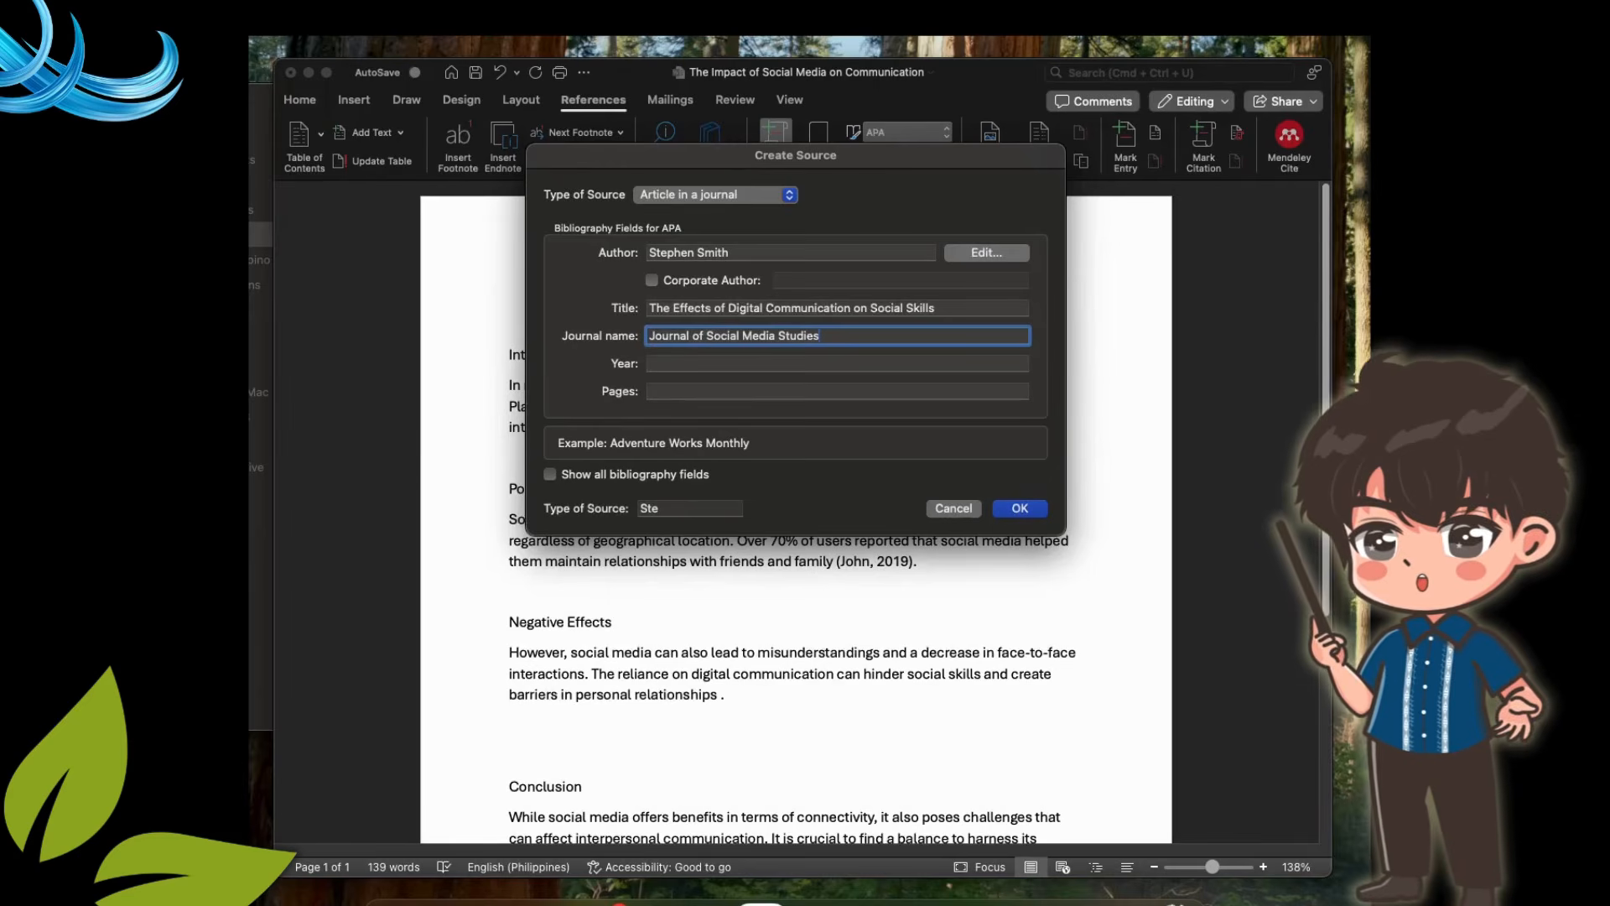
Set the journal article's year to 2024 and pages to 76-77, and insert its citation in the Negative Effects paragraph
{"action": "left_click", "coordinate": [708, 366]}
{"action": "type", "text": "2024"}
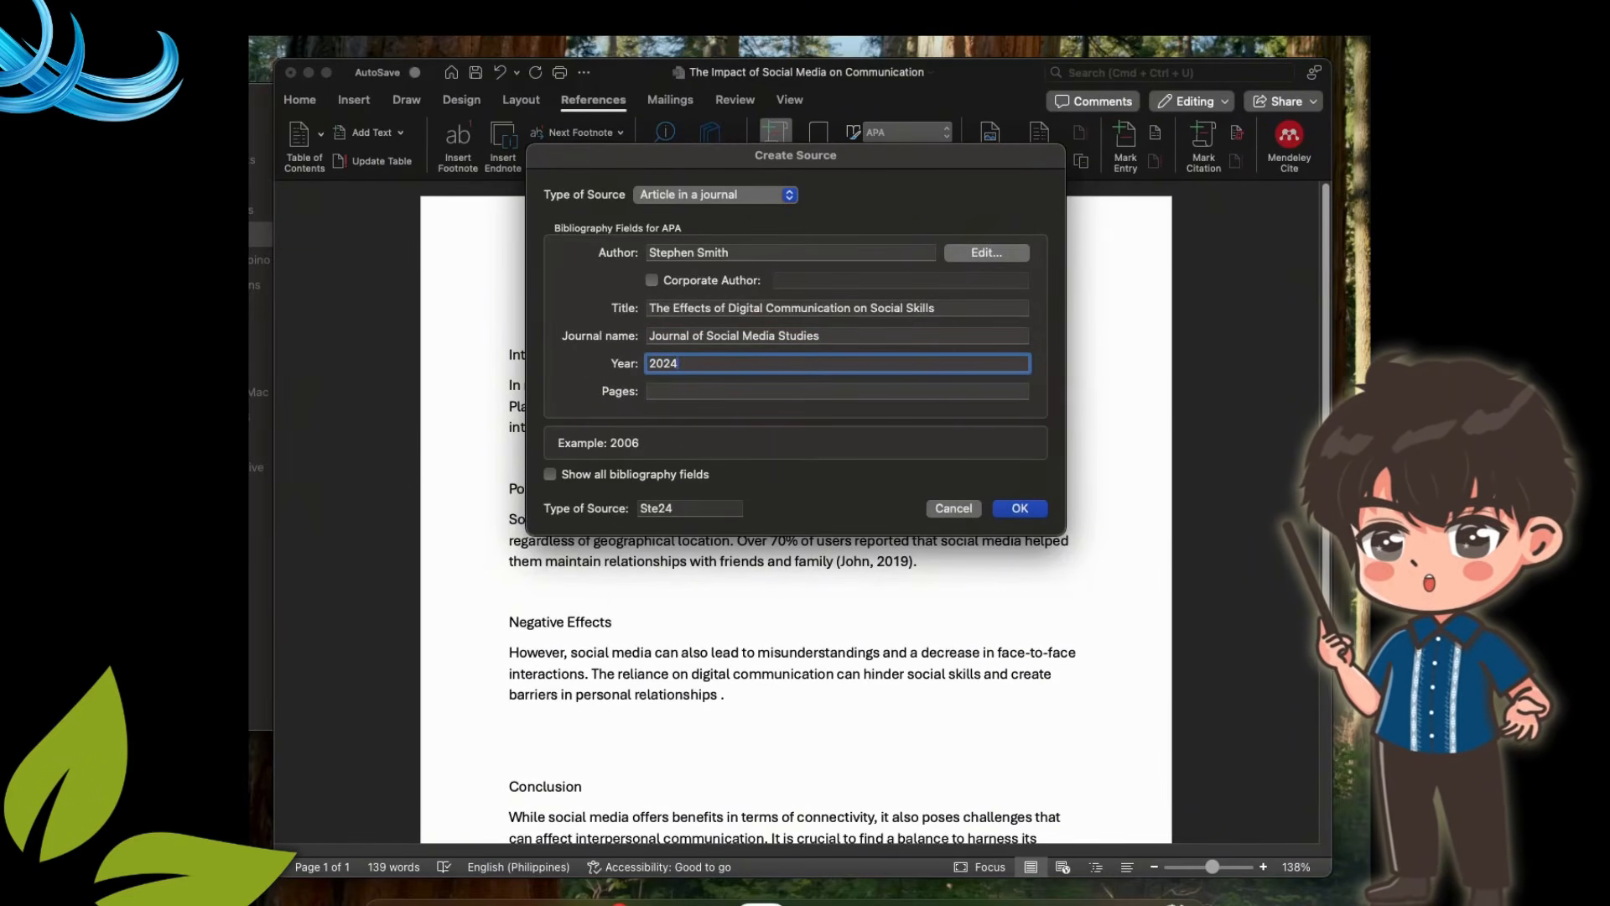
{"action": "left_click", "coordinate": [713, 388]}
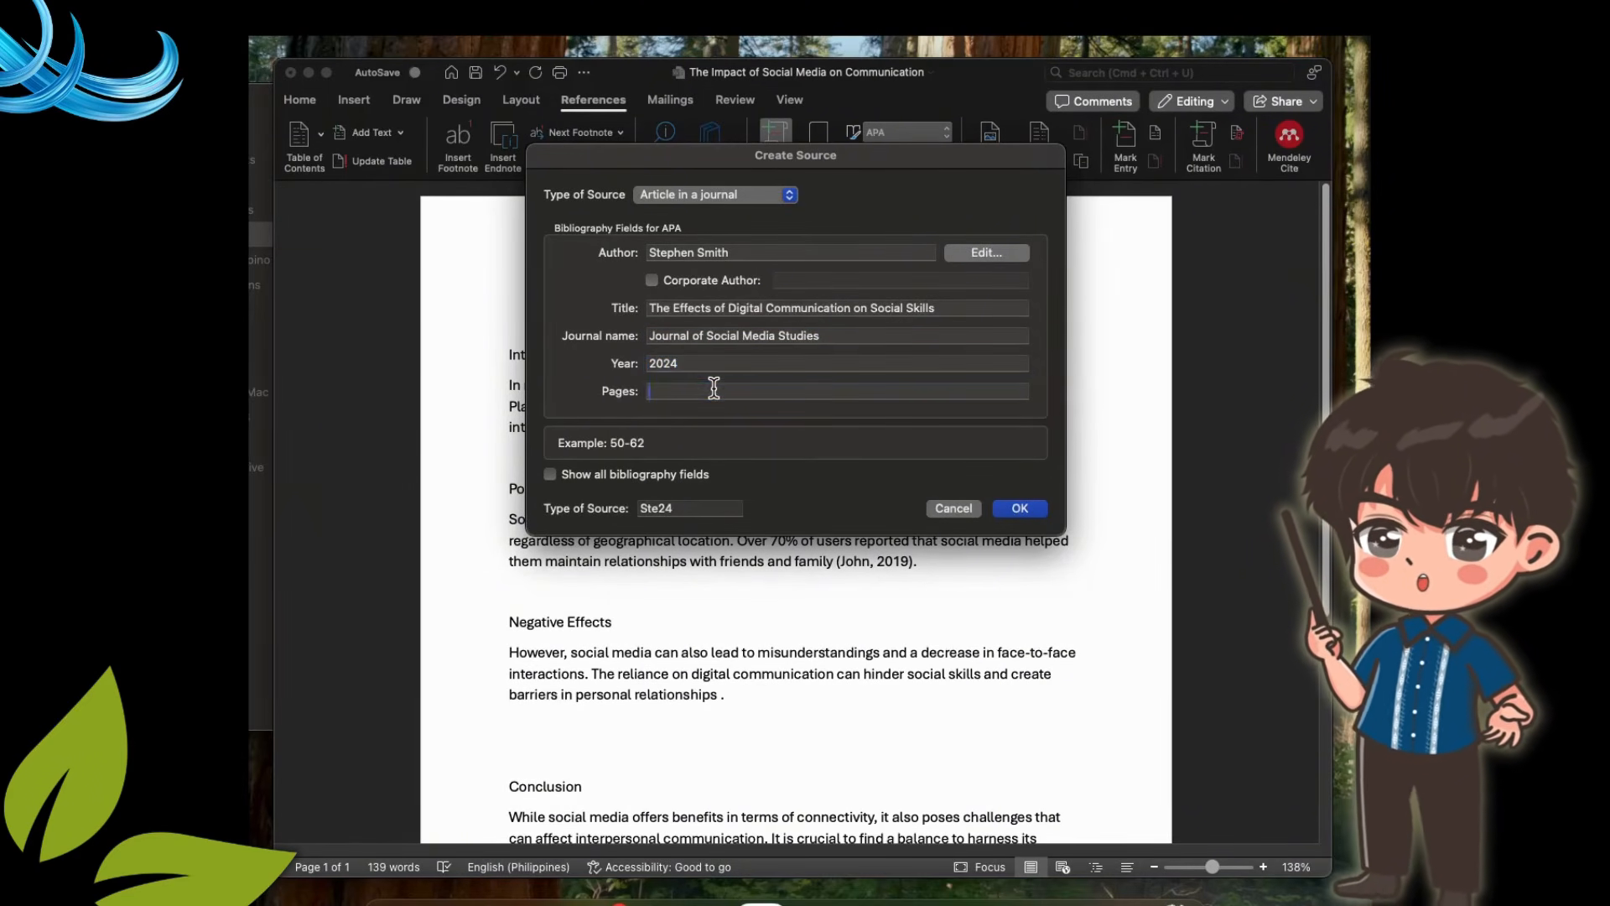
{"action": "type", "text": "76-77"}
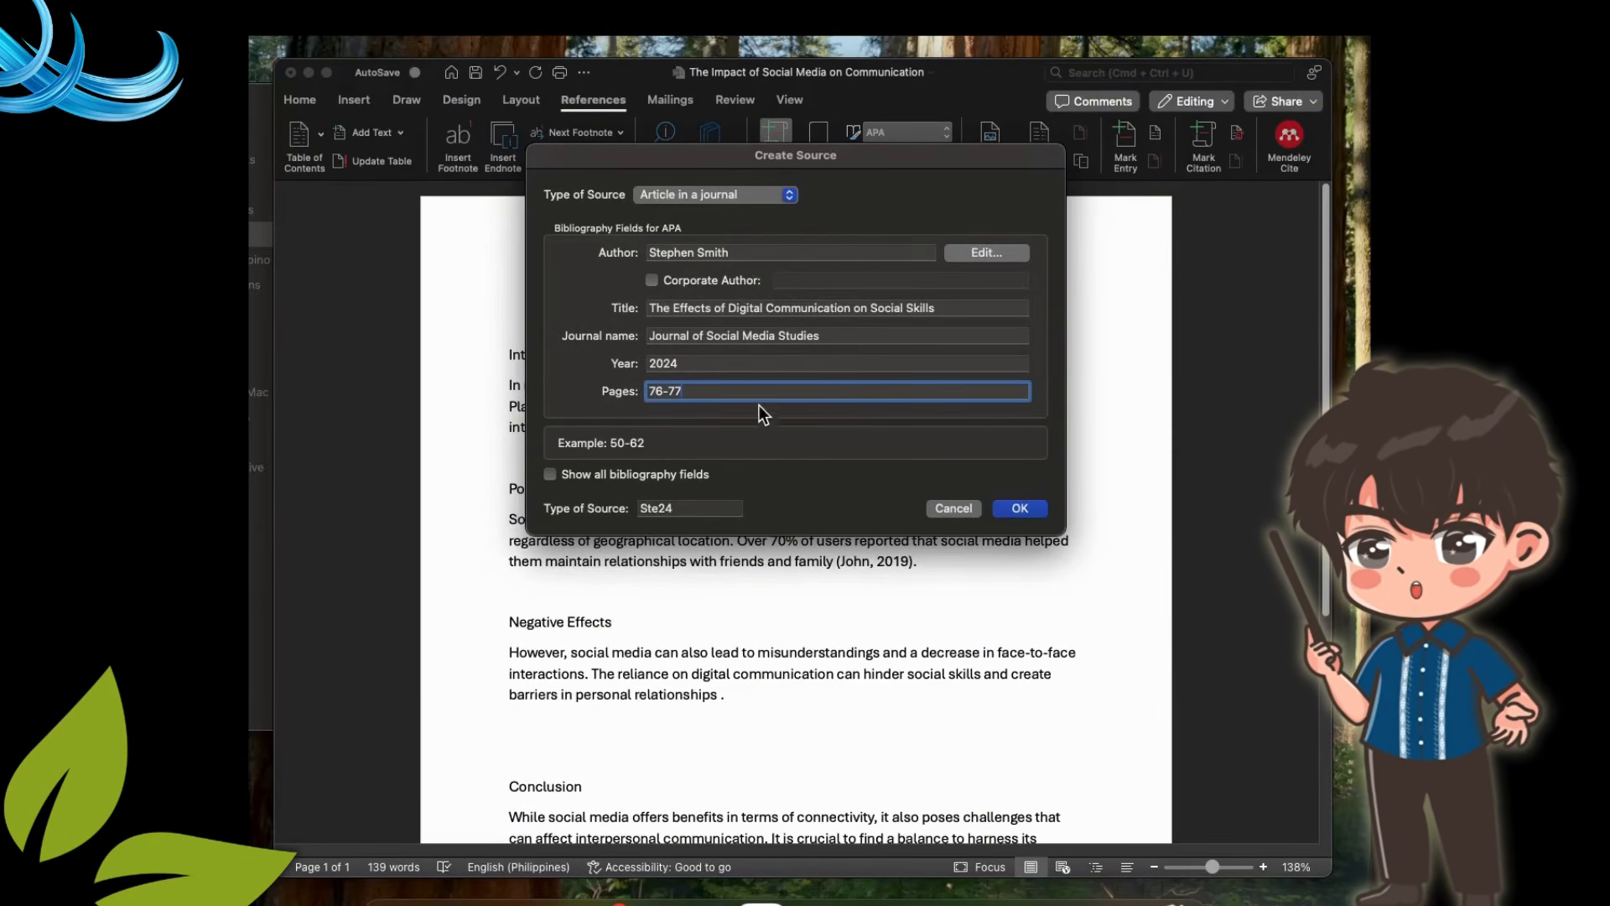
{"action": "left_click", "coordinate": [1031, 509]}
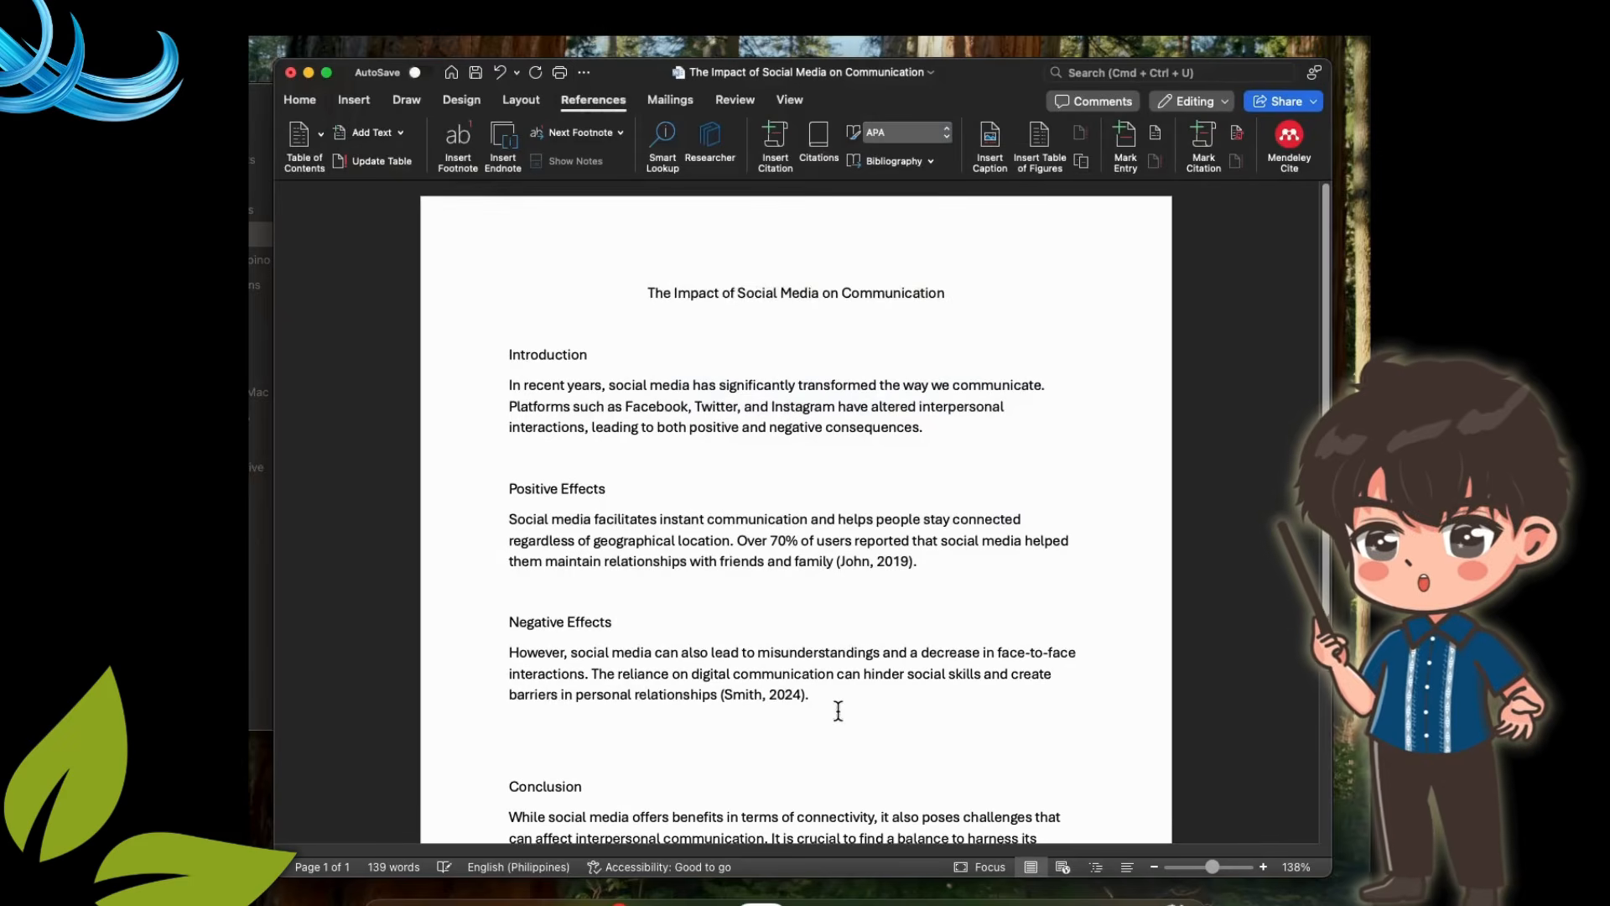
View the page and suppress options of the Positive Effects citation, leaving them unchanged
{"action": "scroll", "coordinate": [839, 707], "scroll_direction": "down", "scroll_amount": 1}
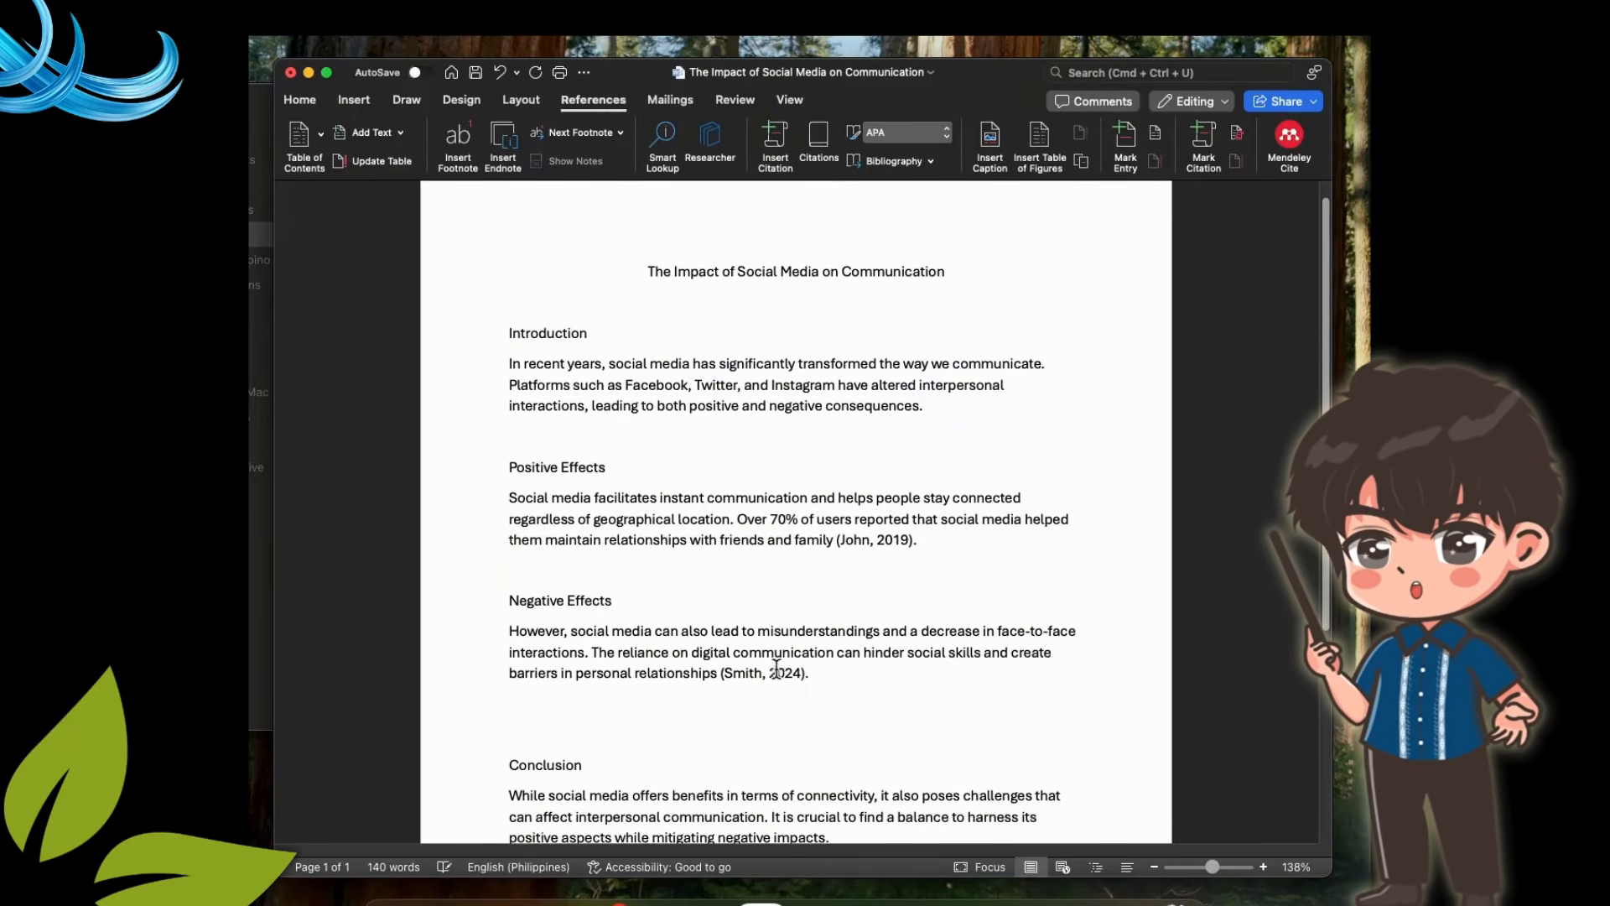
{"action": "left_click", "coordinate": [726, 671]}
{"action": "left_click", "coordinate": [838, 709]}
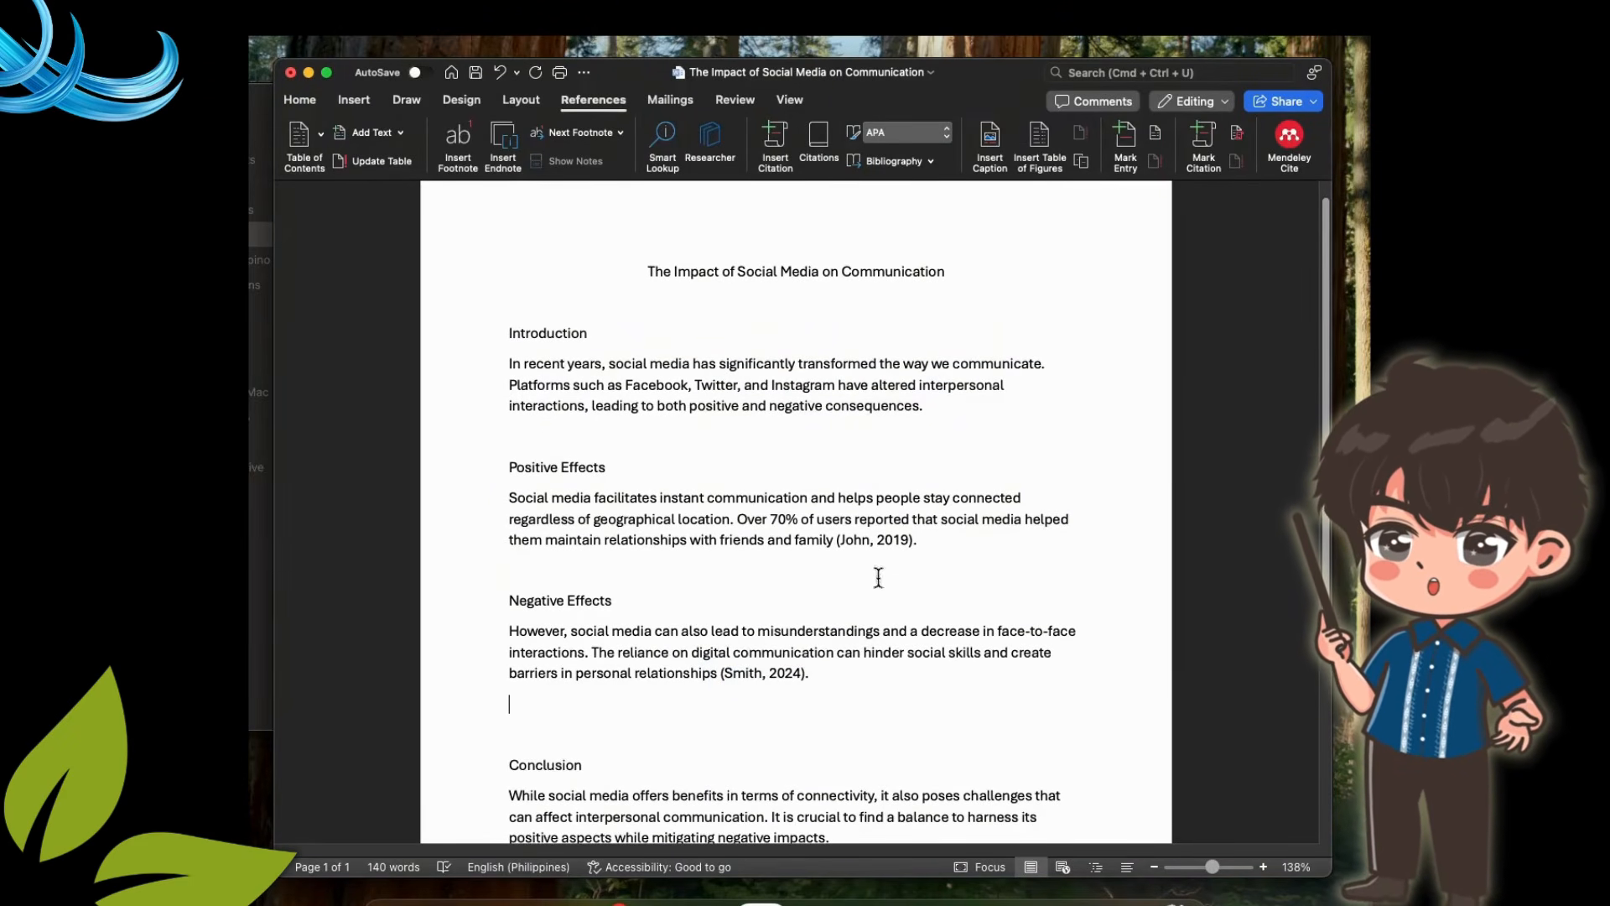
{"action": "left_click", "coordinate": [876, 541]}
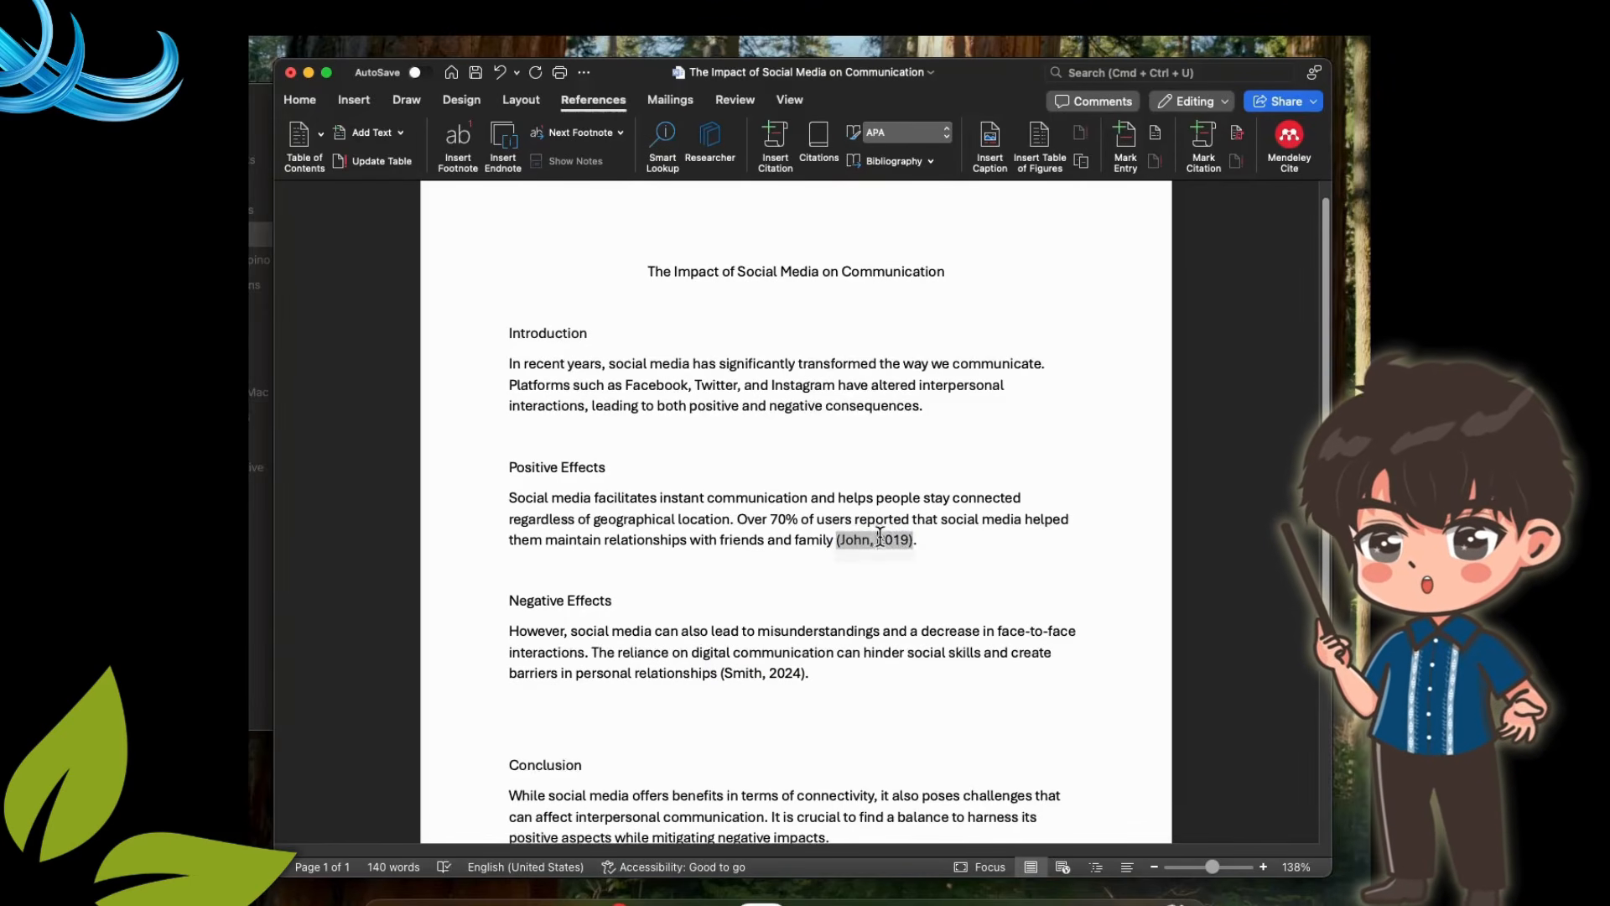
{"action": "left_click", "coordinate": [919, 545]}
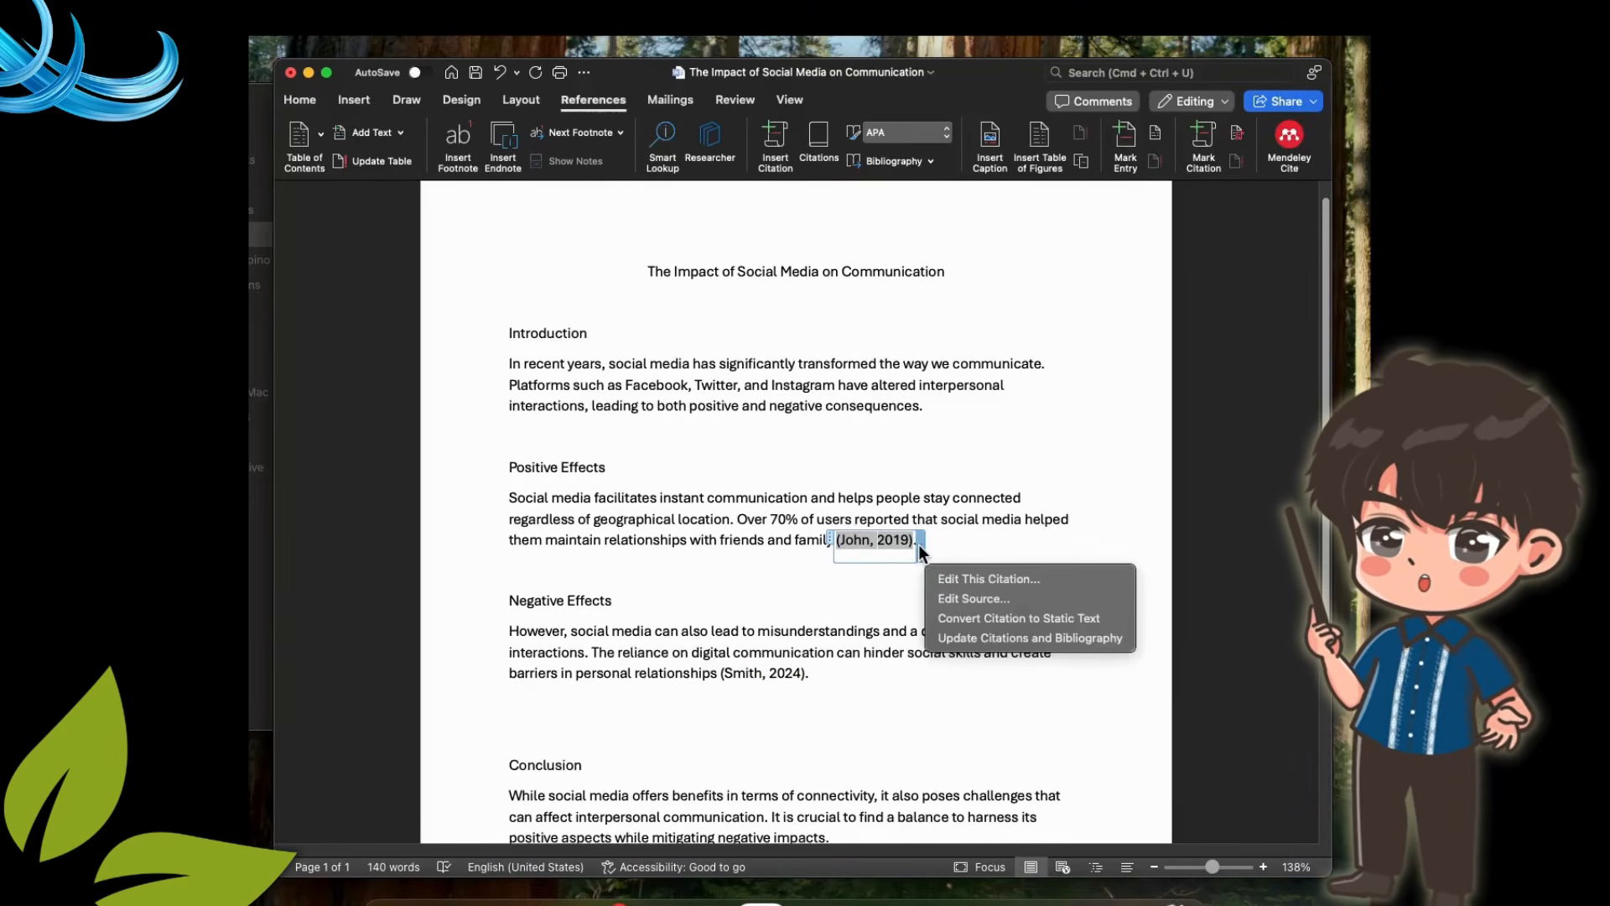
{"action": "left_click", "coordinate": [959, 577]}
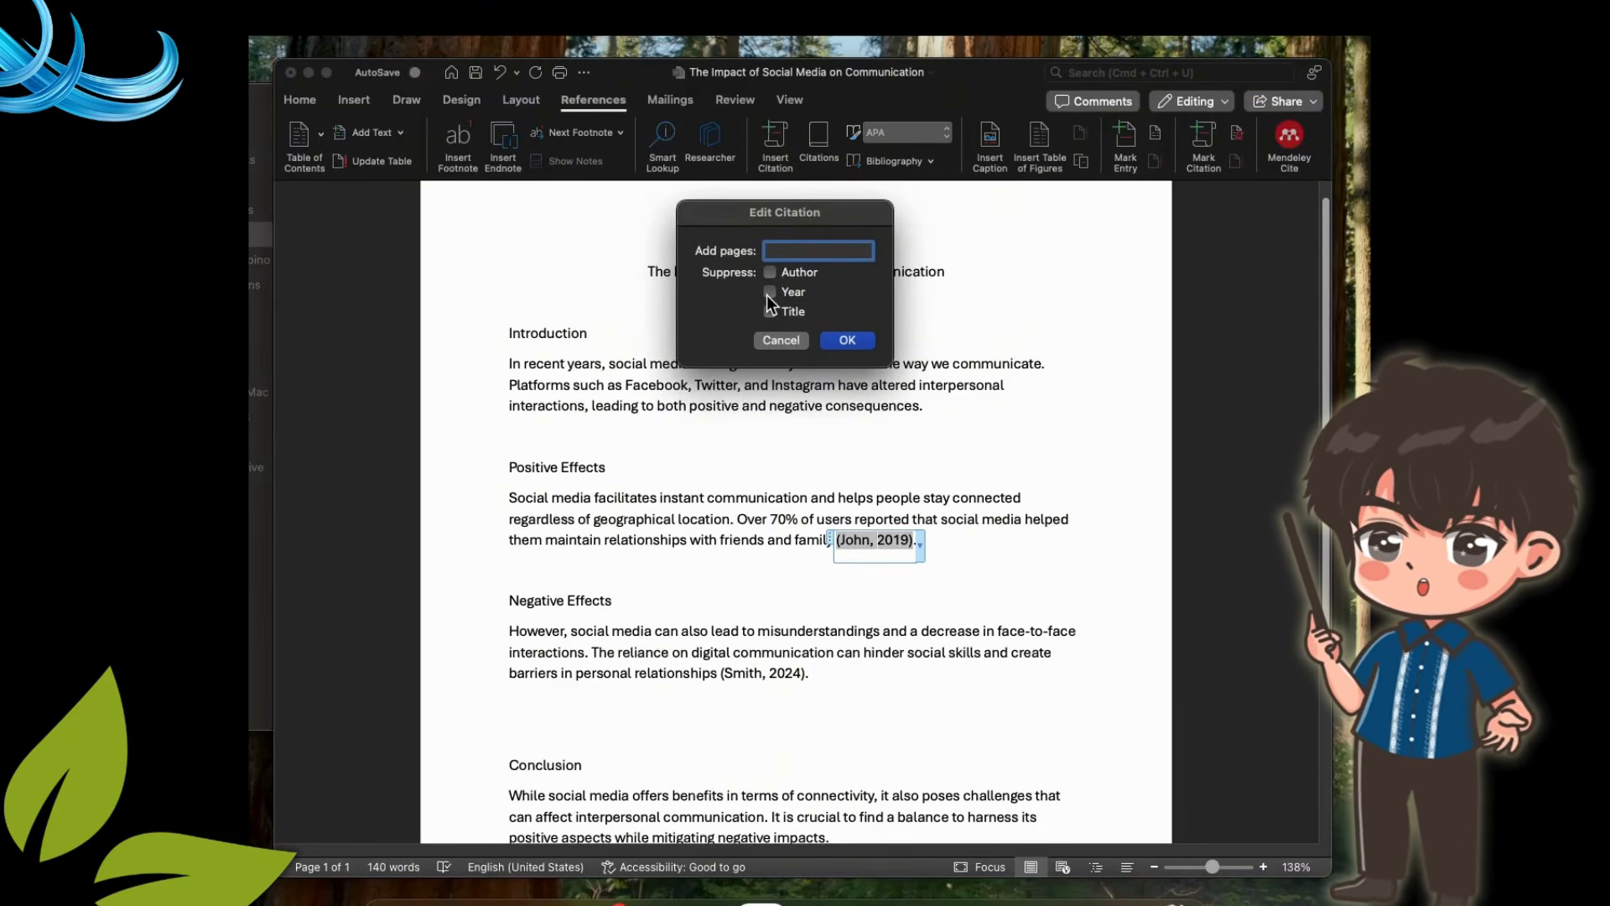
{"action": "left_click", "coordinate": [802, 340]}
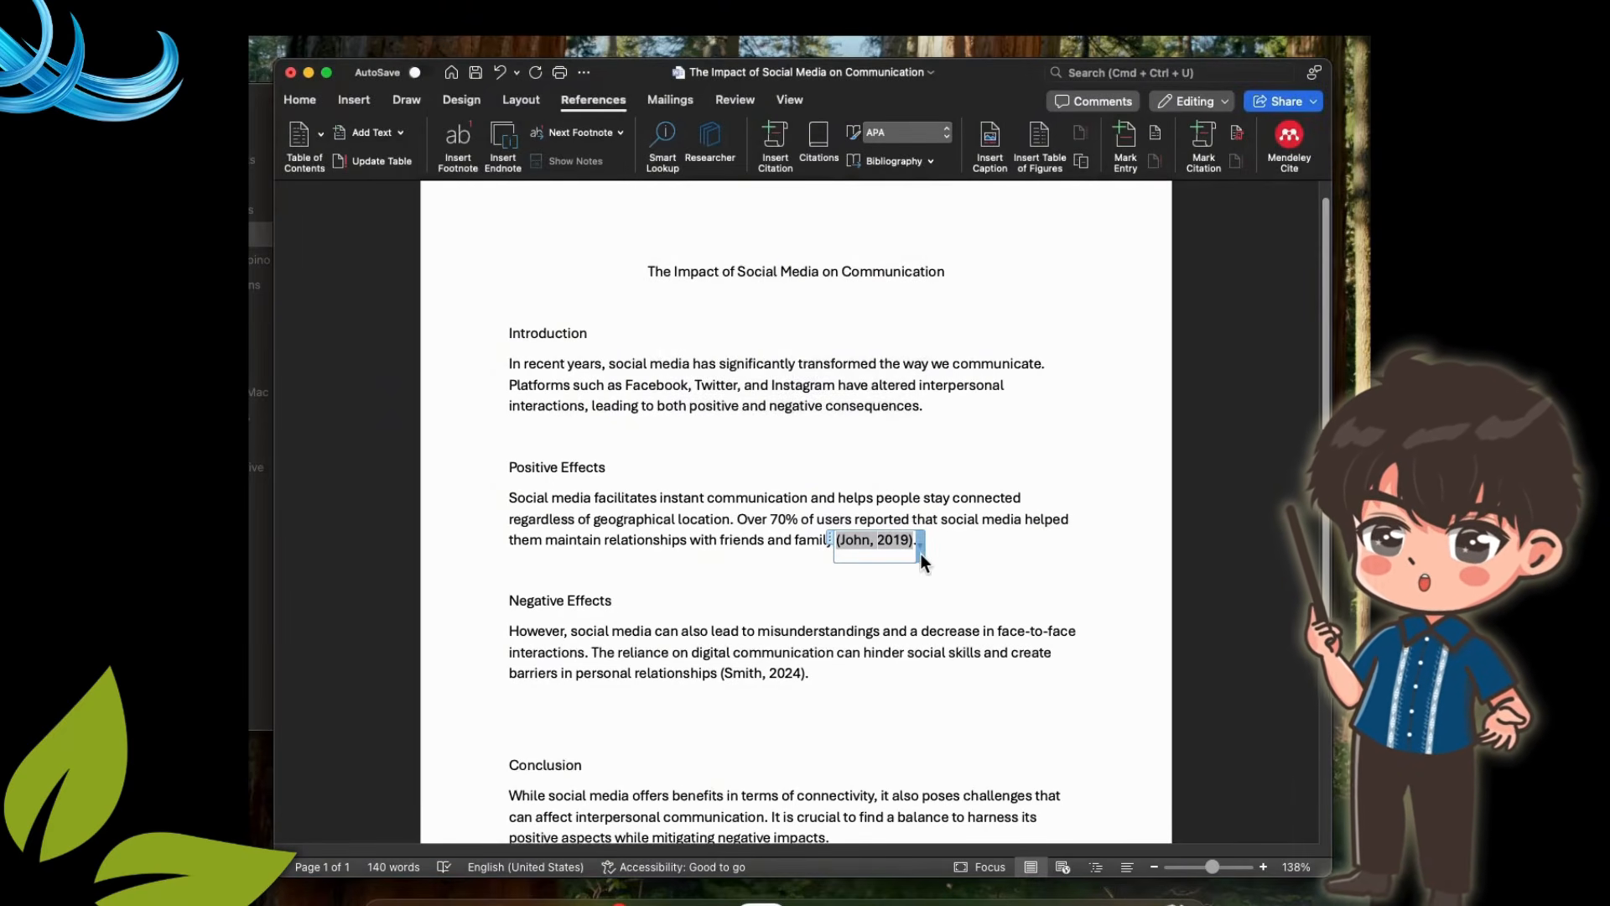
Examine the bibliography fields of the book source behind the Positive Effects citation, leaving them unchanged
{"action": "left_click", "coordinate": [921, 552]}
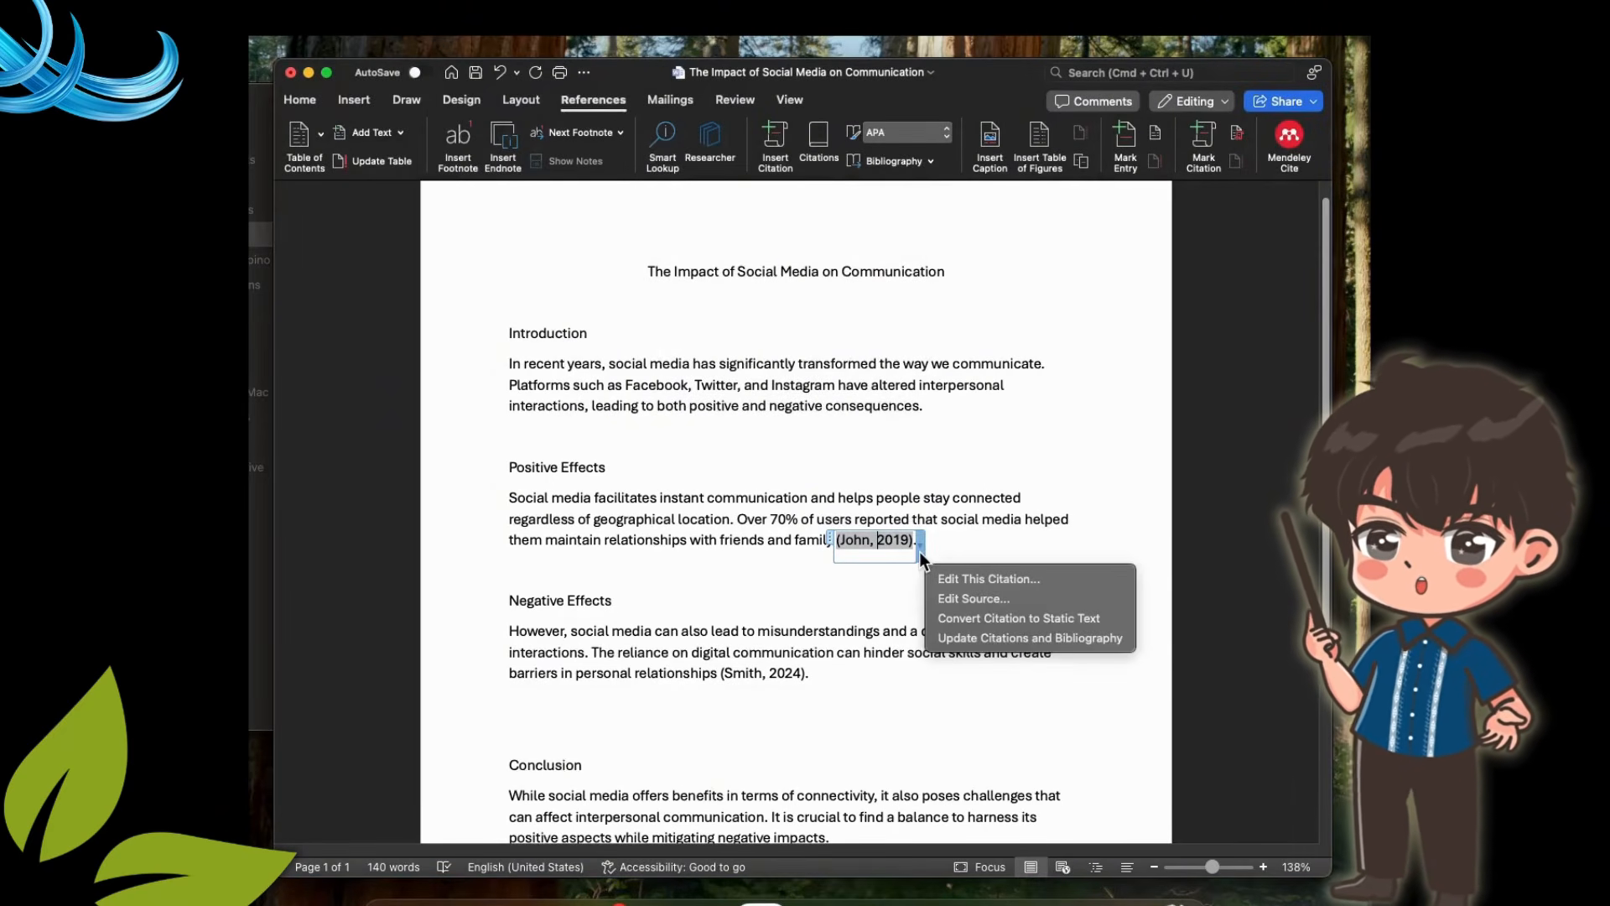
{"action": "left_click", "coordinate": [976, 600]}
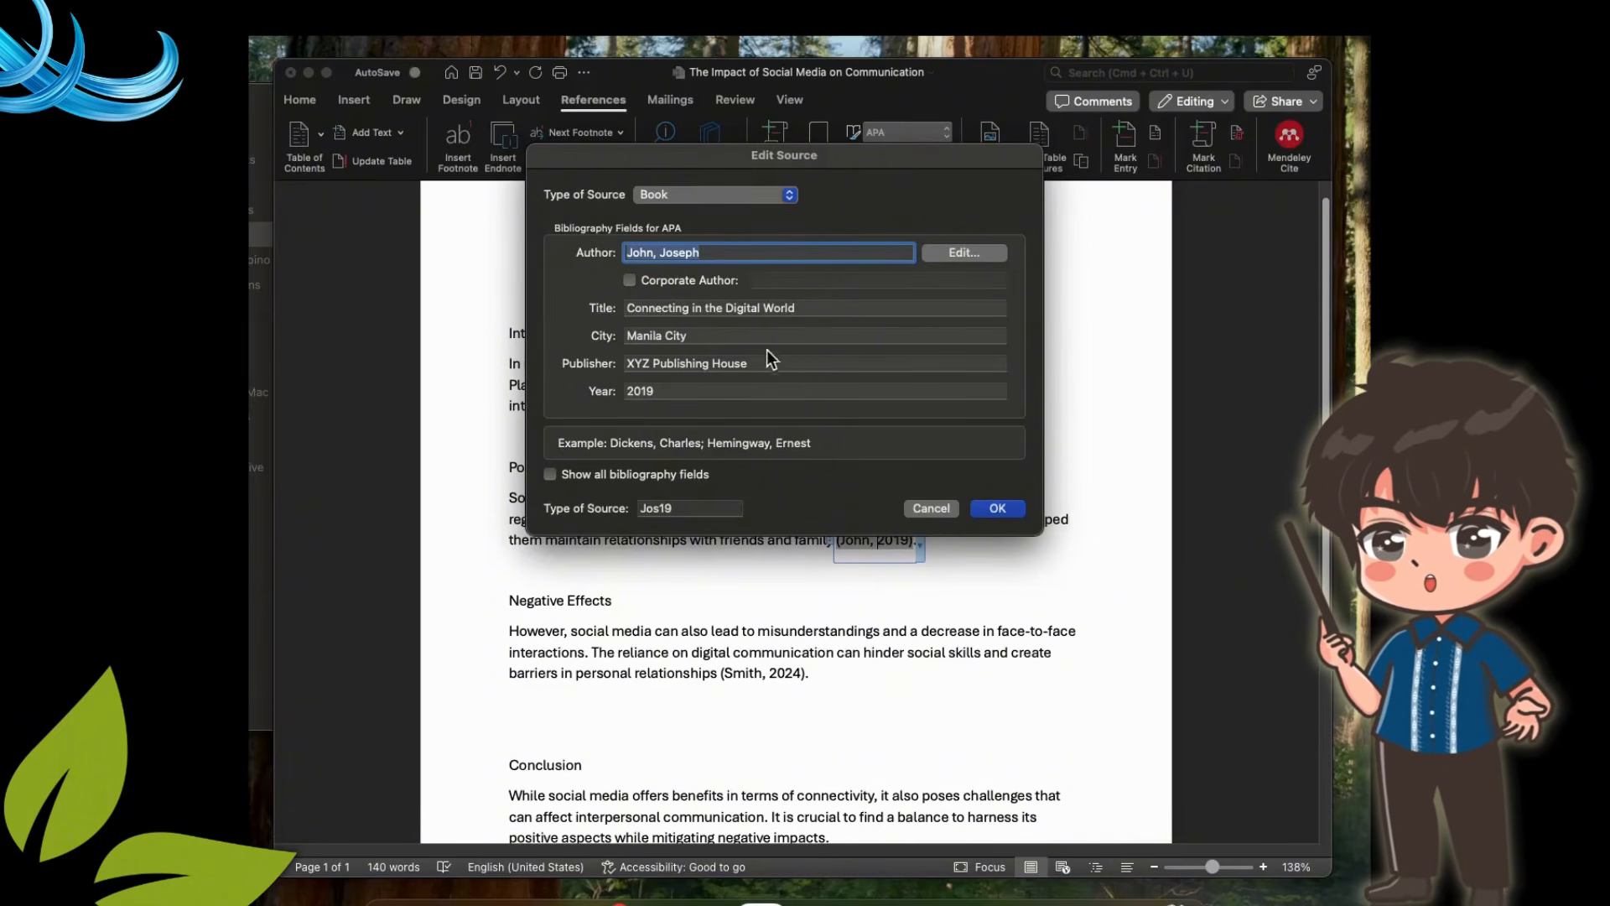
{"action": "left_click", "coordinate": [932, 509]}
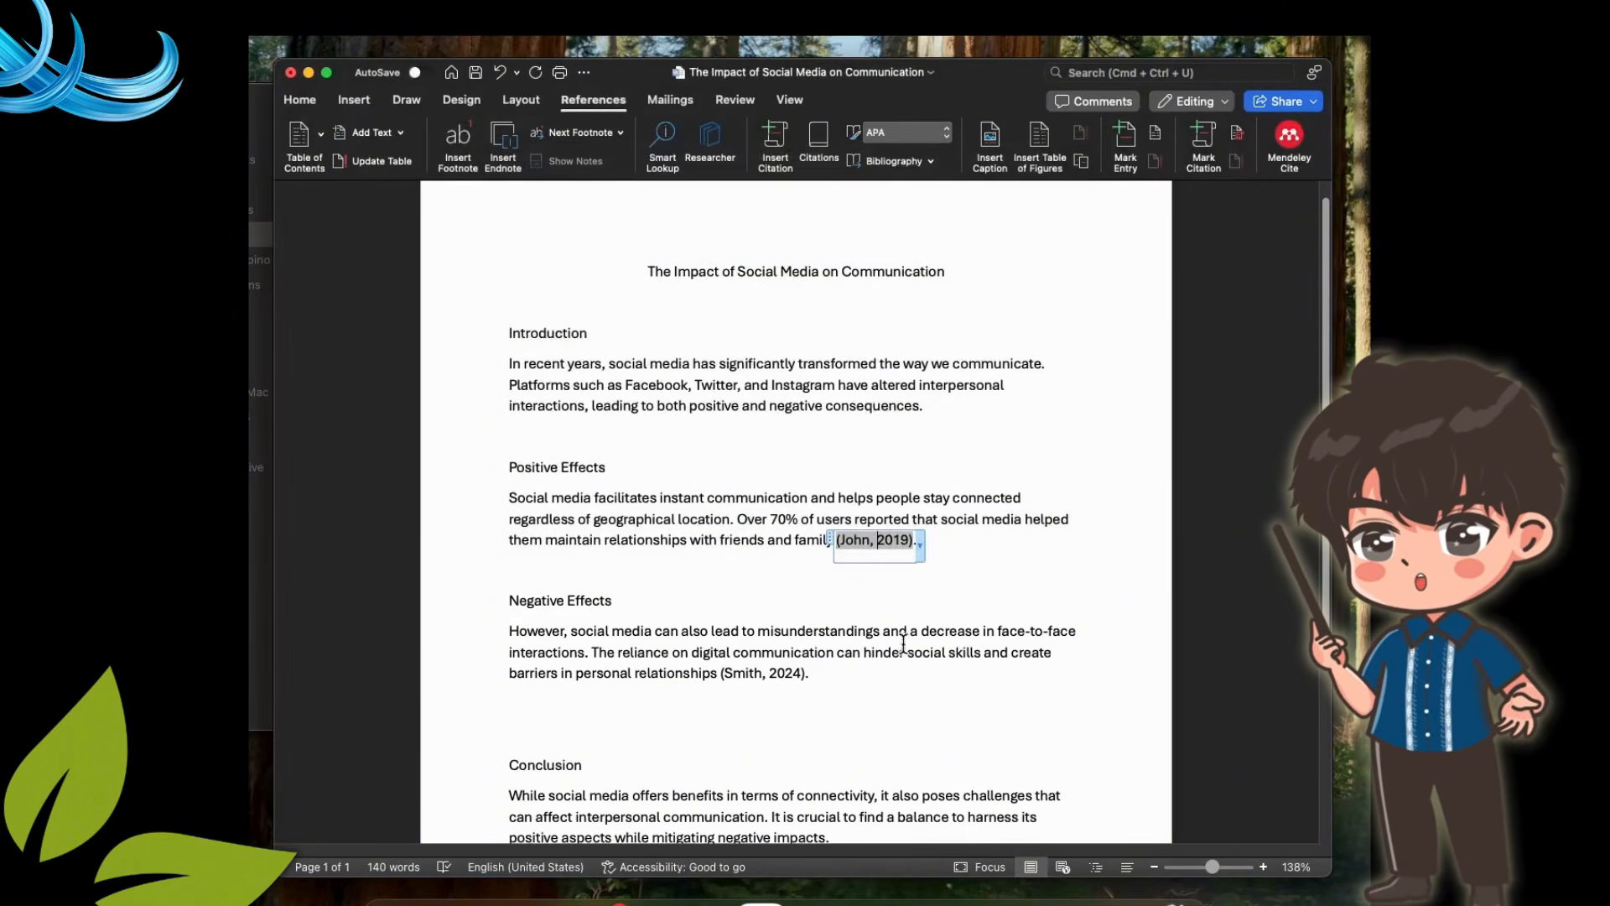
Review the essay through the Conclusion and check the in-text citations in the Positive Effects and Negative Effects paragraphs
{"action": "scroll", "coordinate": [843, 732], "scroll_direction": "down", "scroll_amount": 2}
{"action": "scroll", "coordinate": [843, 732], "scroll_direction": "down", "scroll_amount": 3}
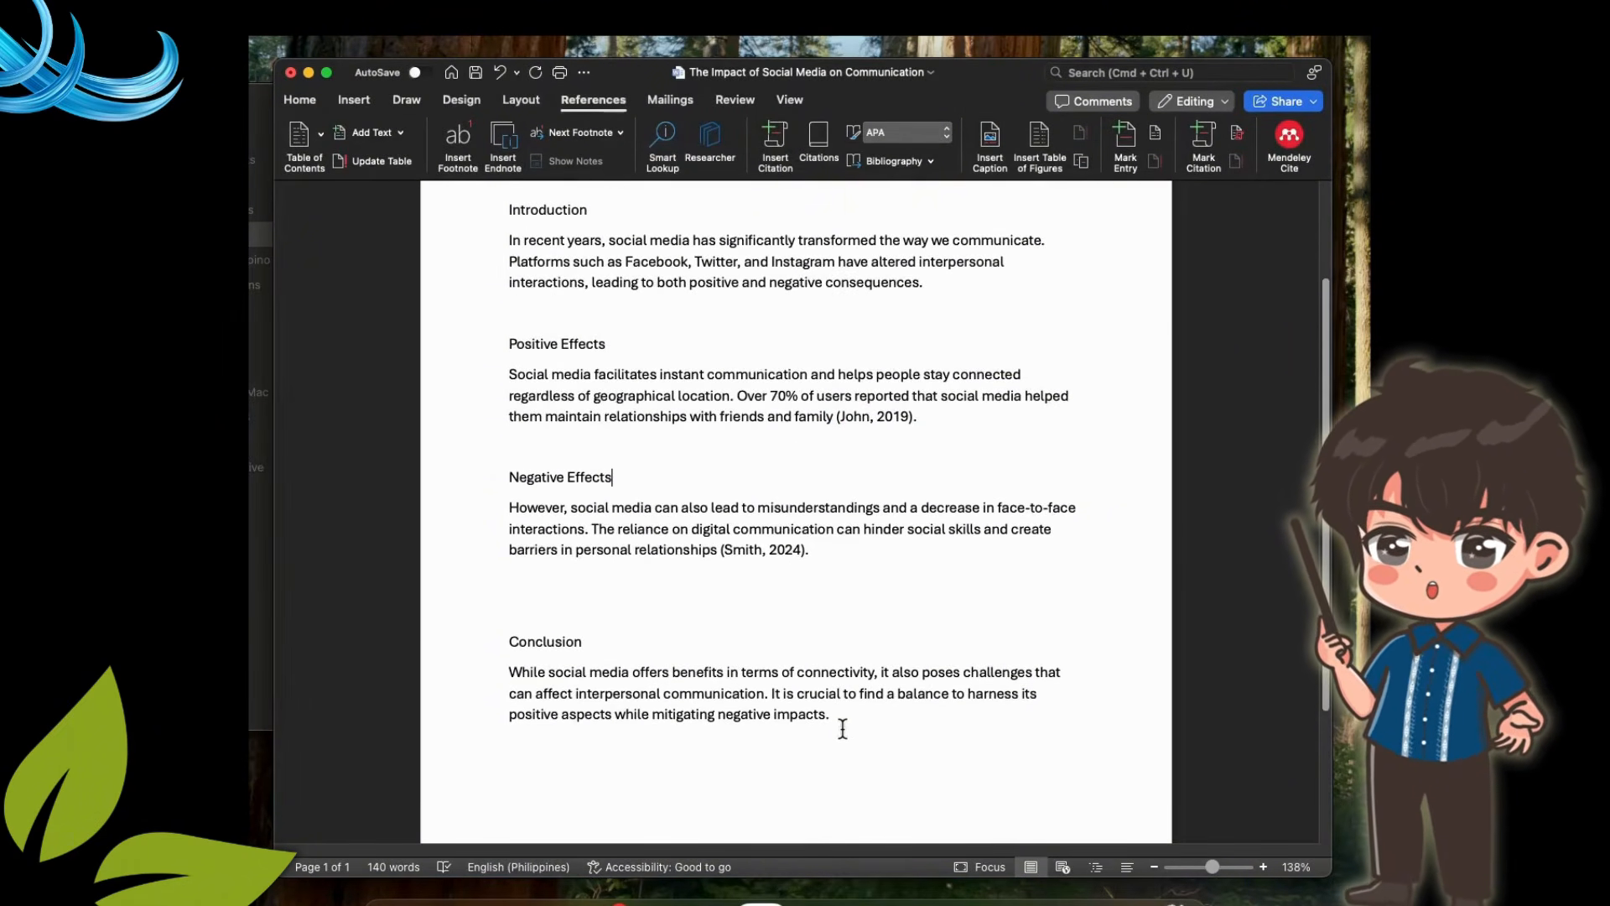
{"action": "scroll", "coordinate": [842, 716], "scroll_direction": "up", "scroll_amount": 2}
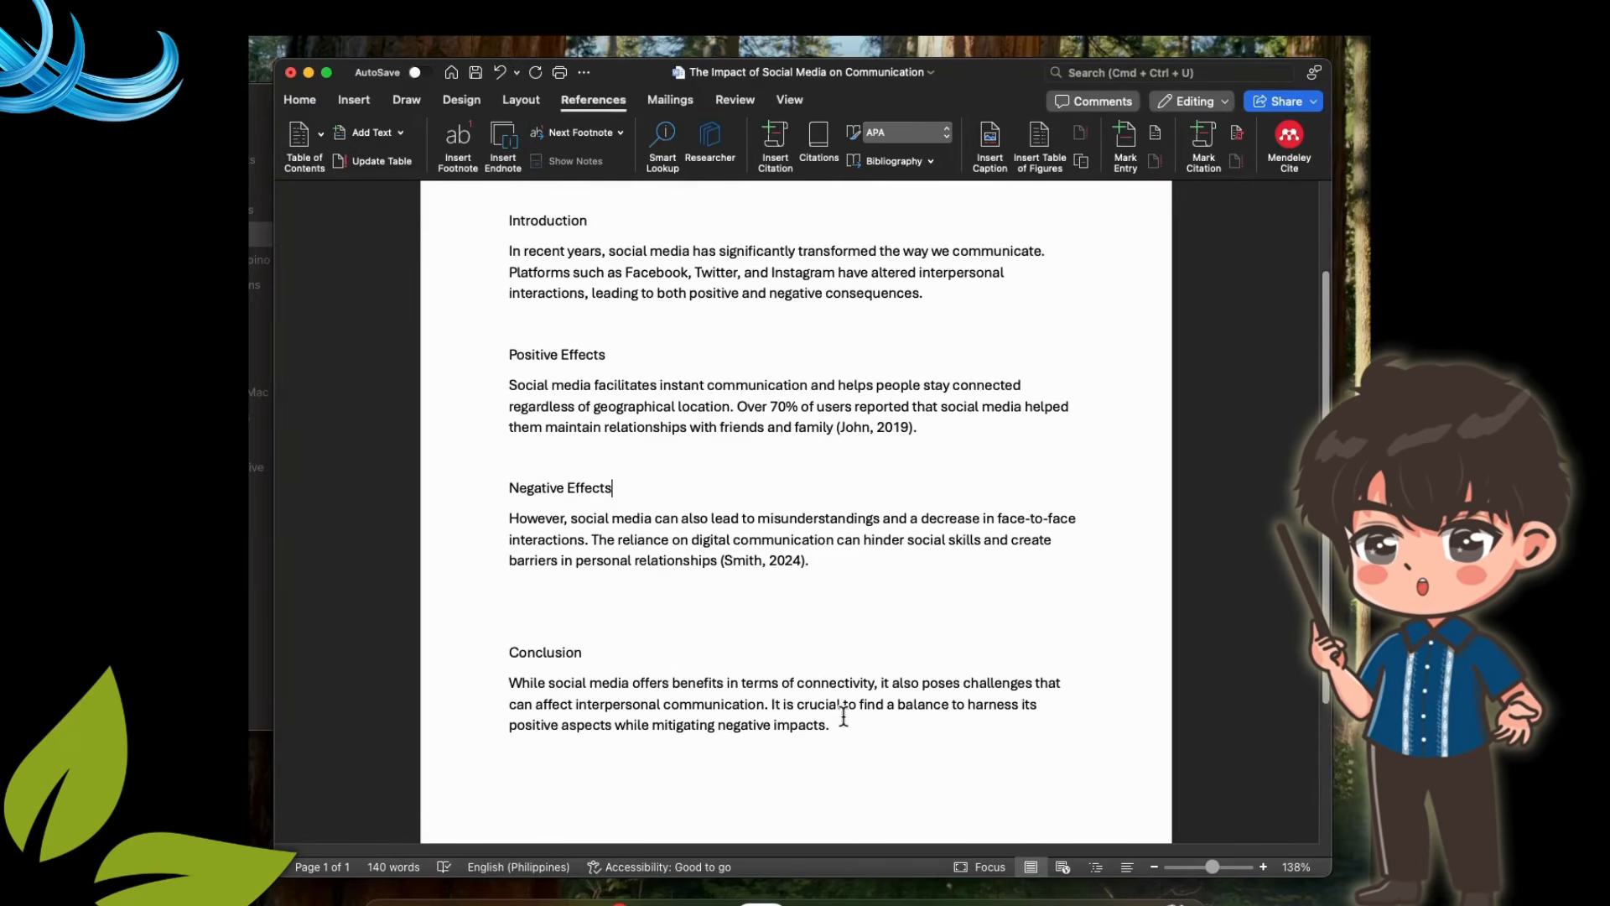
{"action": "scroll", "coordinate": [843, 715], "scroll_direction": "down", "scroll_amount": 3}
{"action": "scroll", "coordinate": [843, 716], "scroll_direction": "down", "scroll_amount": 1}
{"action": "left_click", "coordinate": [612, 611]}
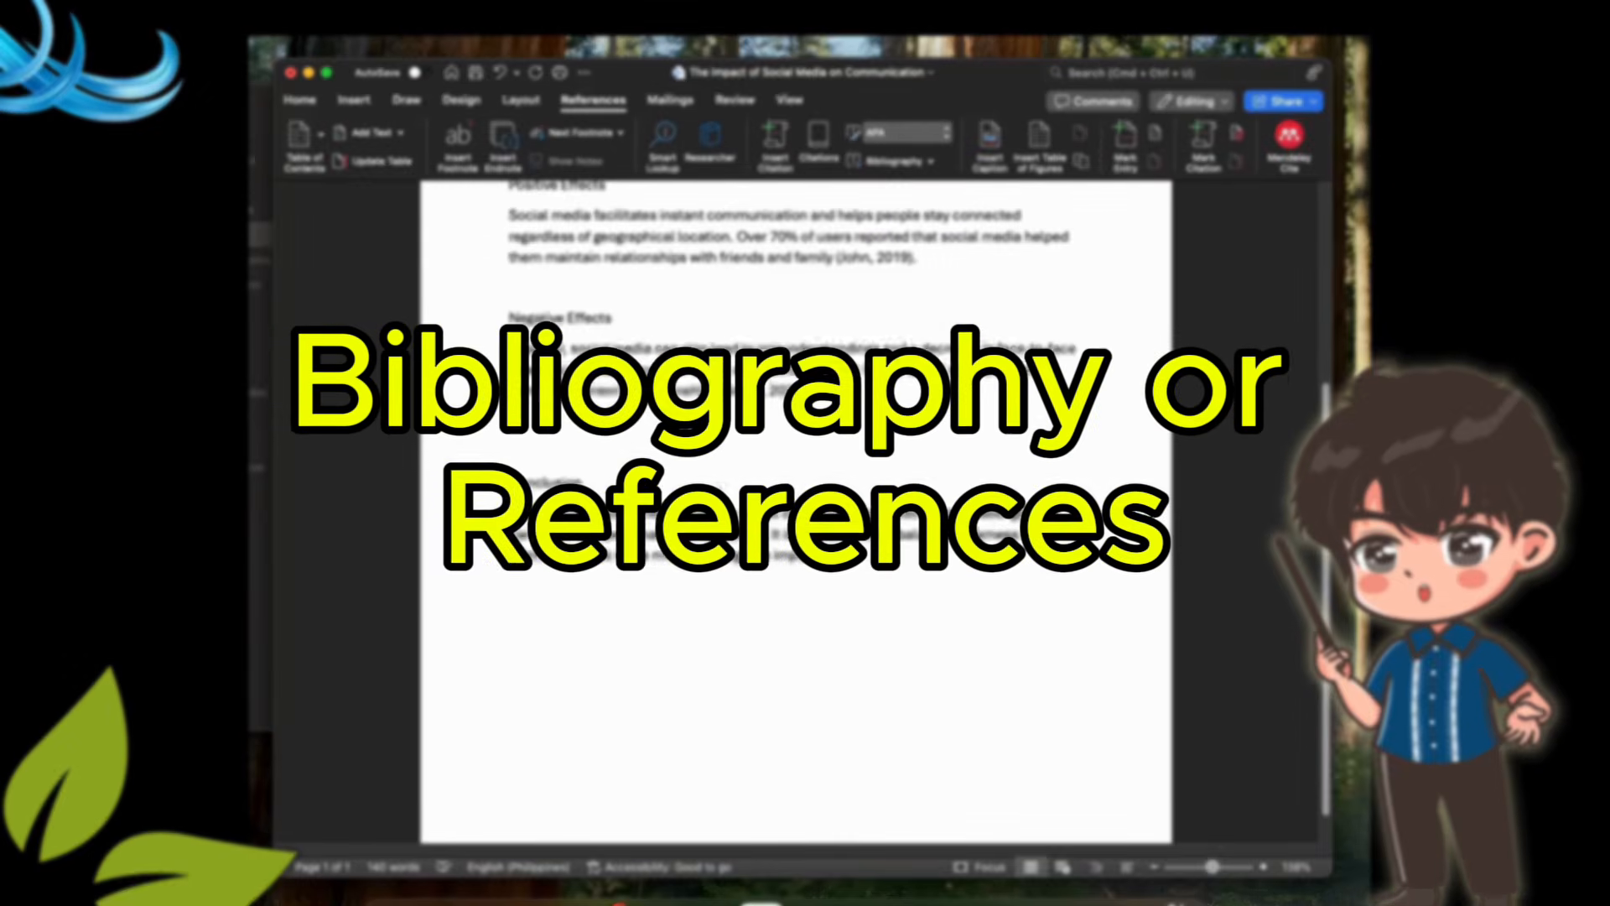
{"action": "scroll", "coordinate": [644, 611], "scroll_direction": "up", "scroll_amount": 1}
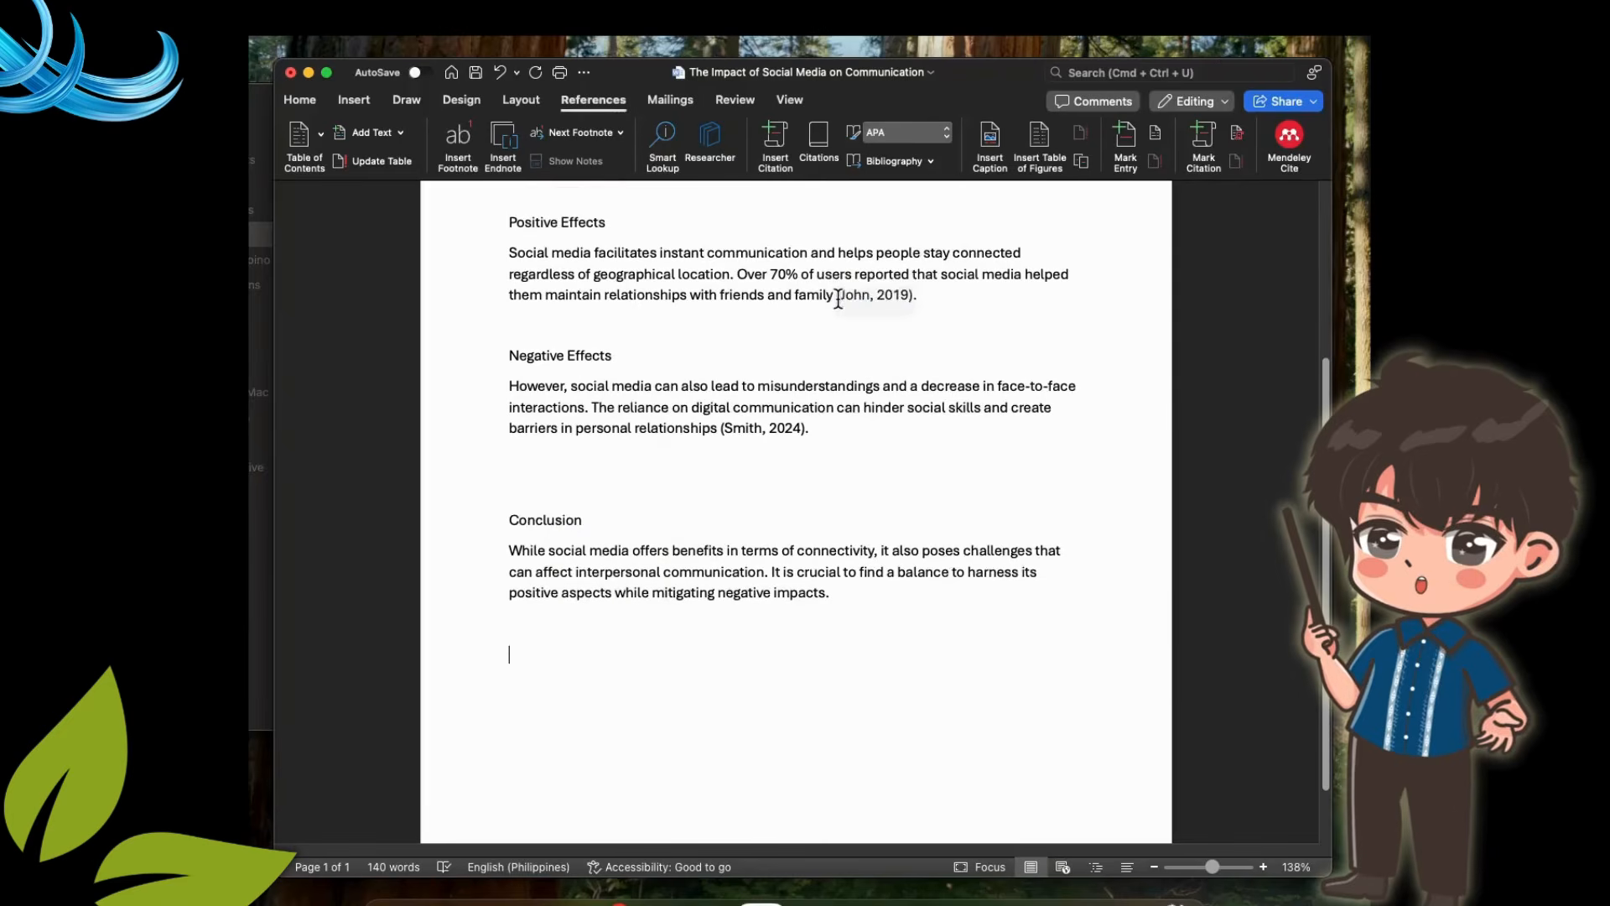
{"action": "left_click", "coordinate": [841, 295]}
{"action": "left_click", "coordinate": [794, 427]}
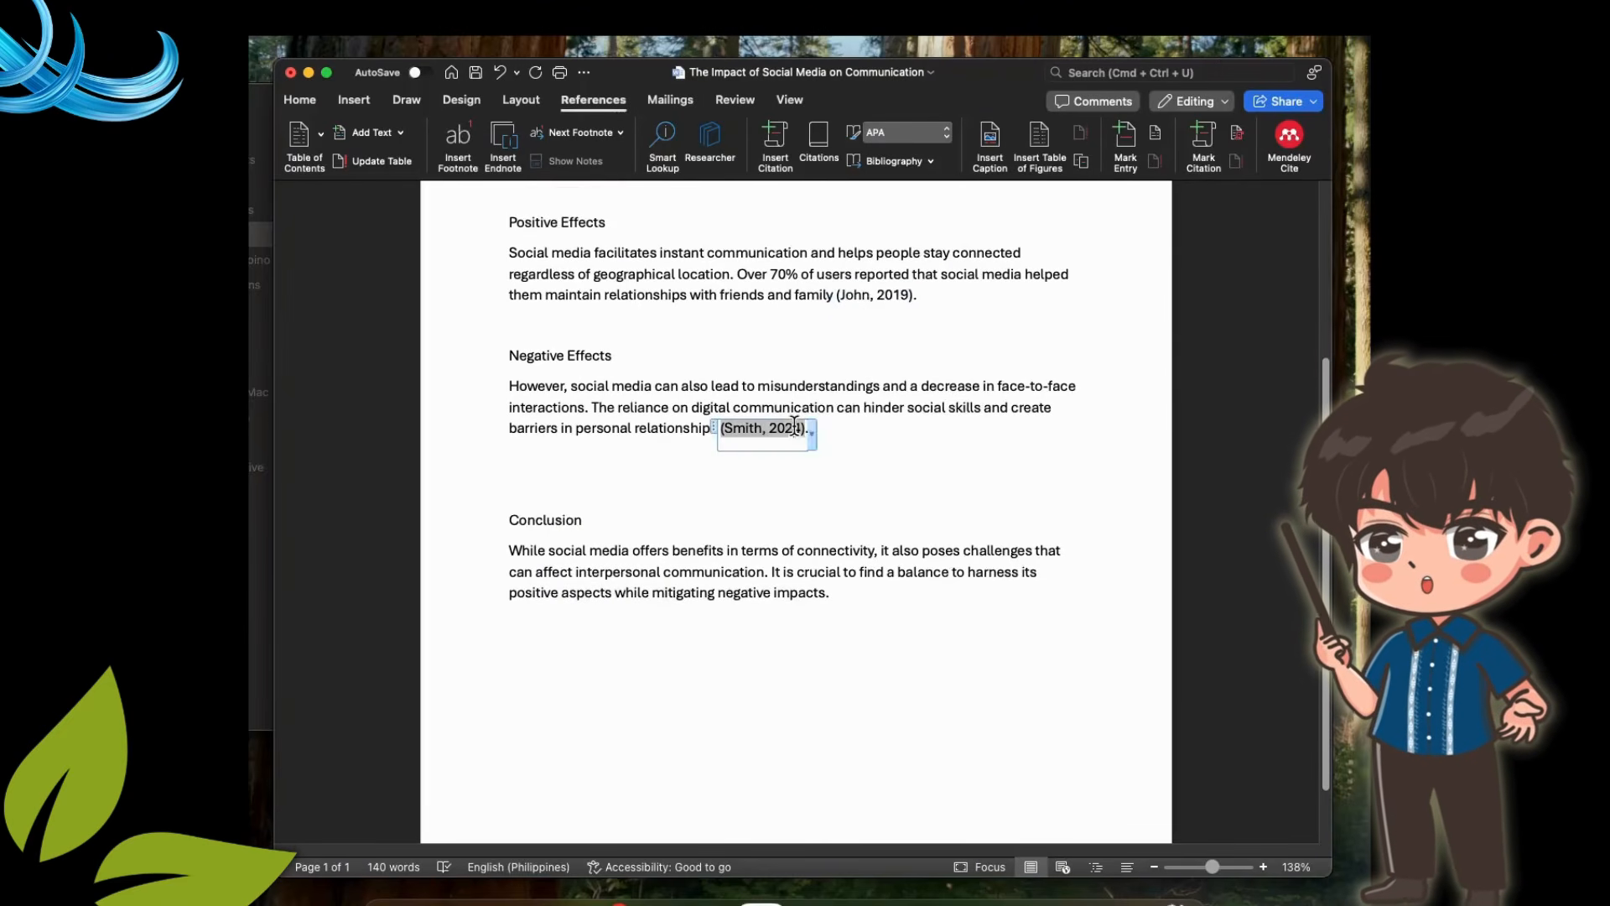
{"action": "left_click", "coordinate": [864, 295]}
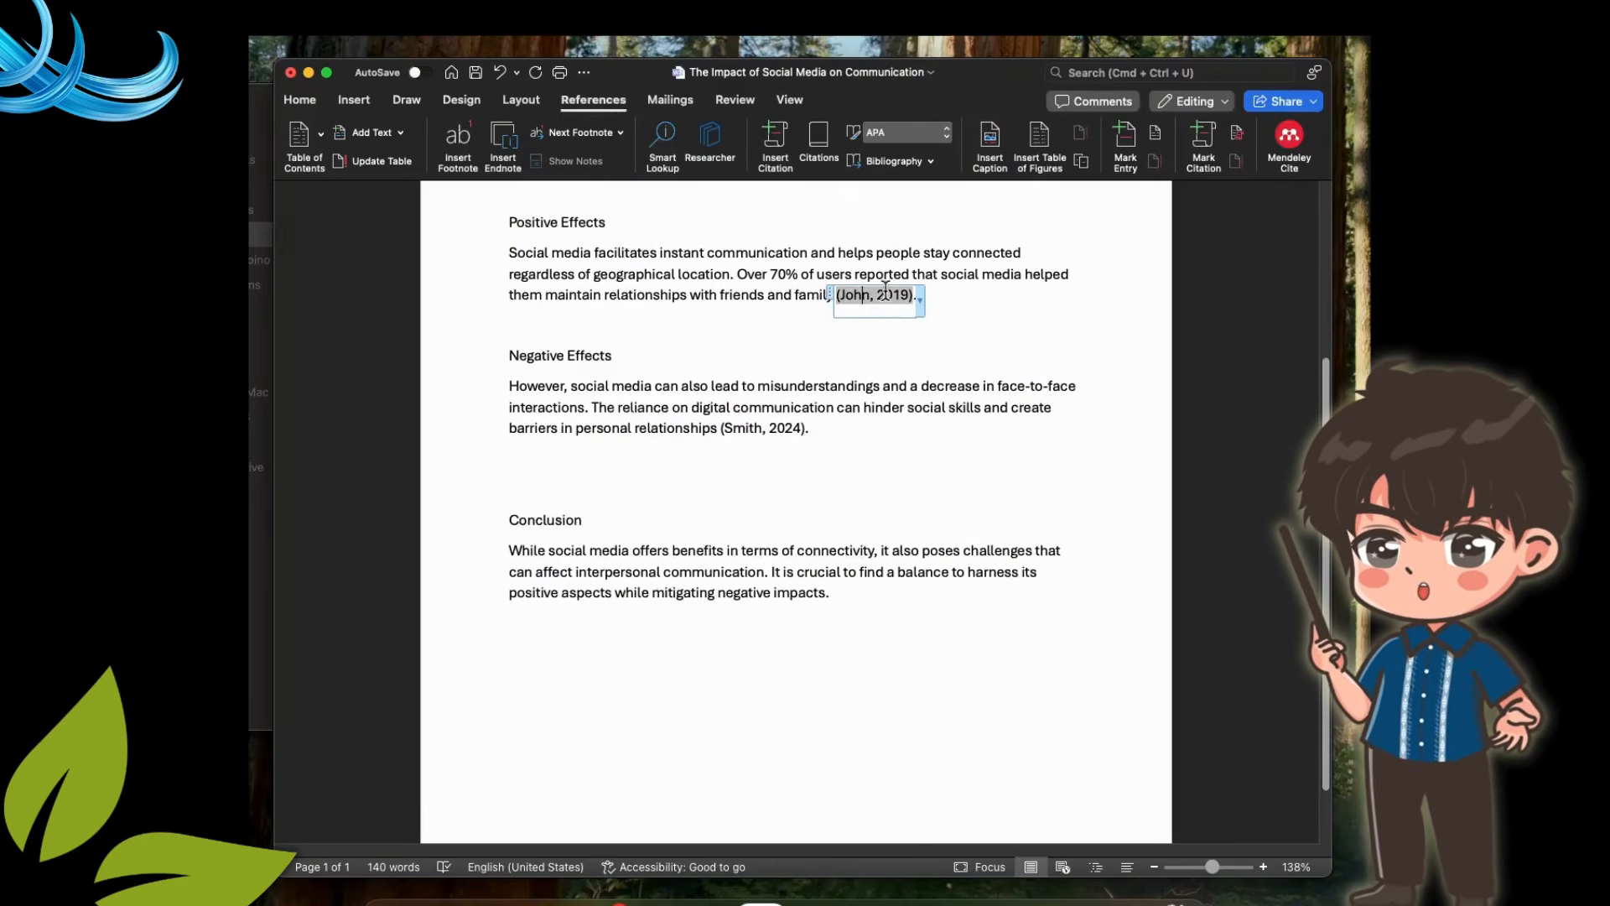
{"action": "left_click", "coordinate": [960, 320]}
Try the Chicago and MLA citation styles on the essay's citations and switch back to APA
{"action": "left_click", "coordinate": [914, 133]}
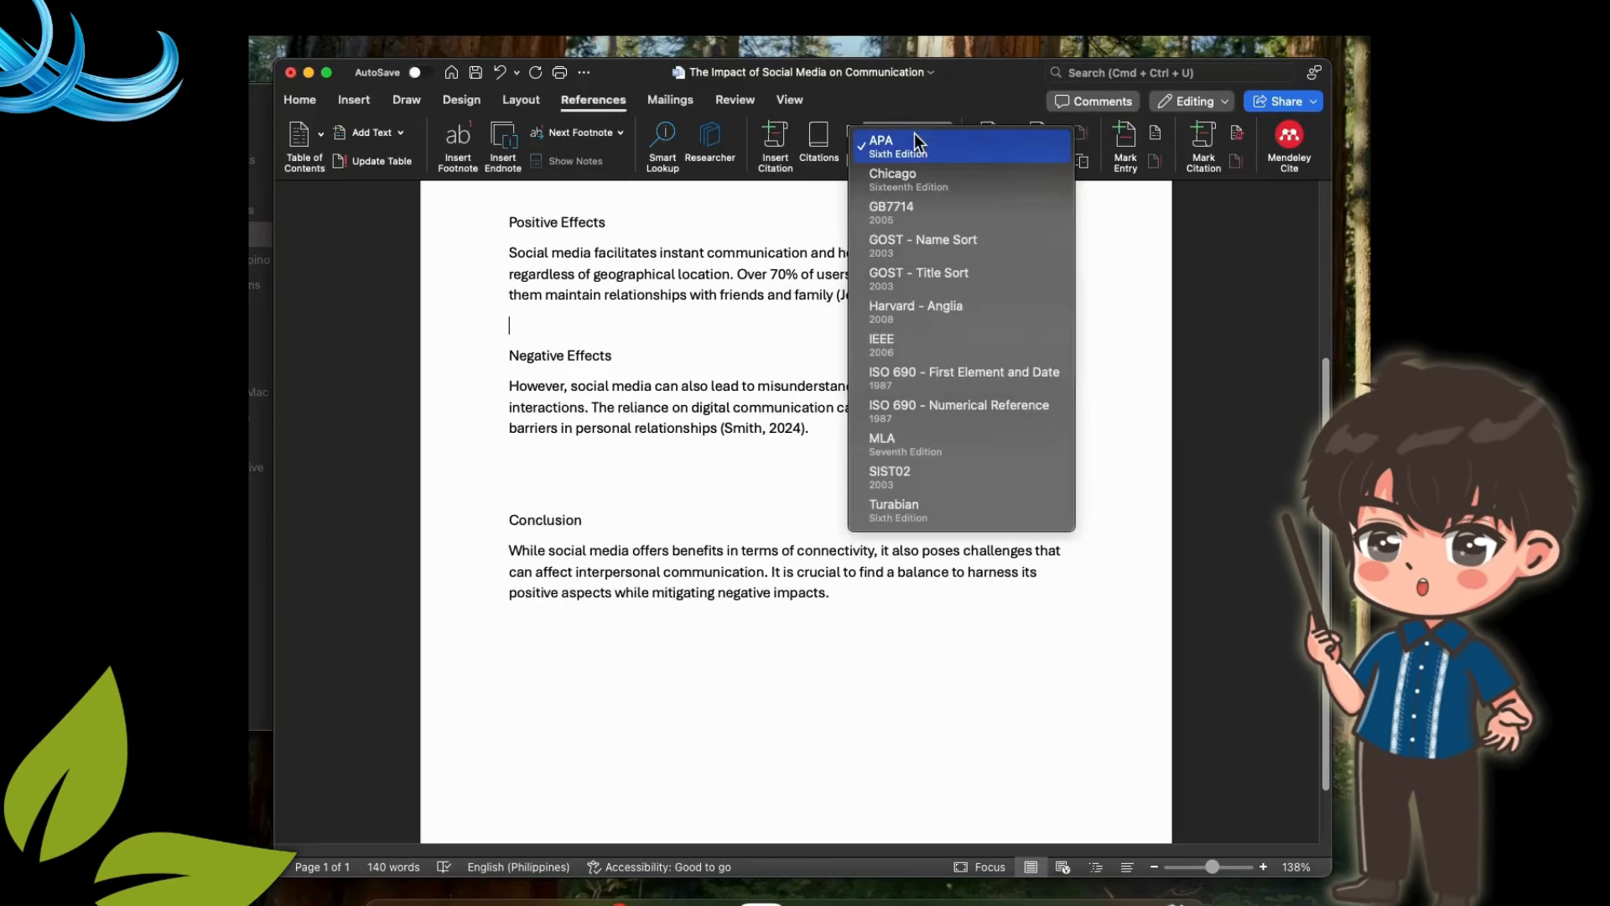
{"action": "left_click", "coordinate": [910, 169]}
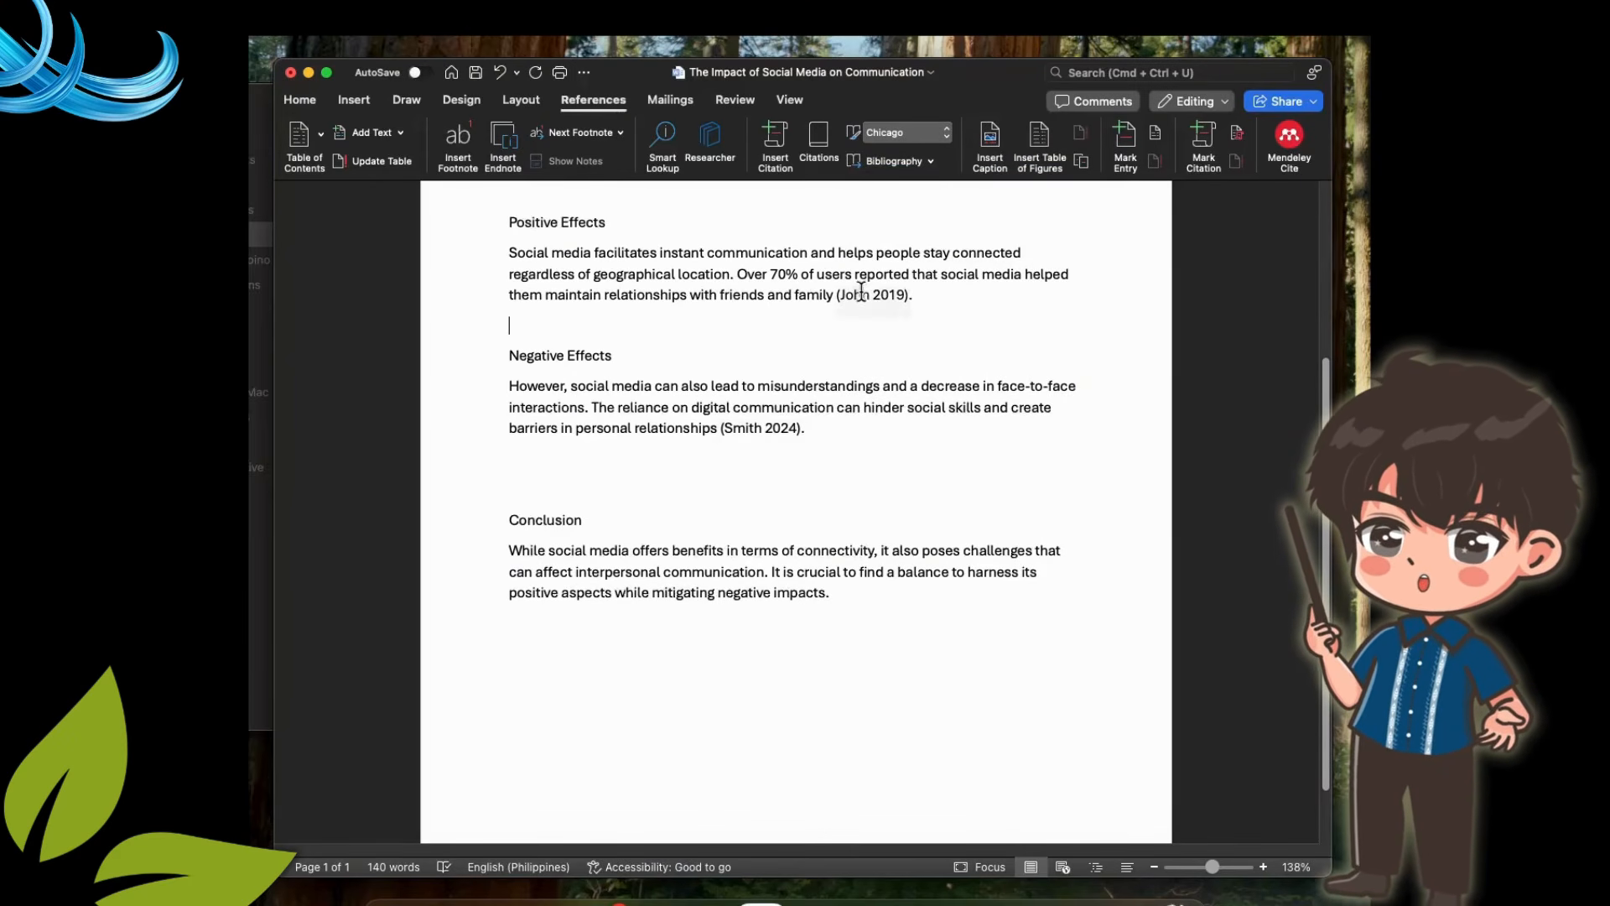
{"action": "left_click", "coordinate": [919, 134]}
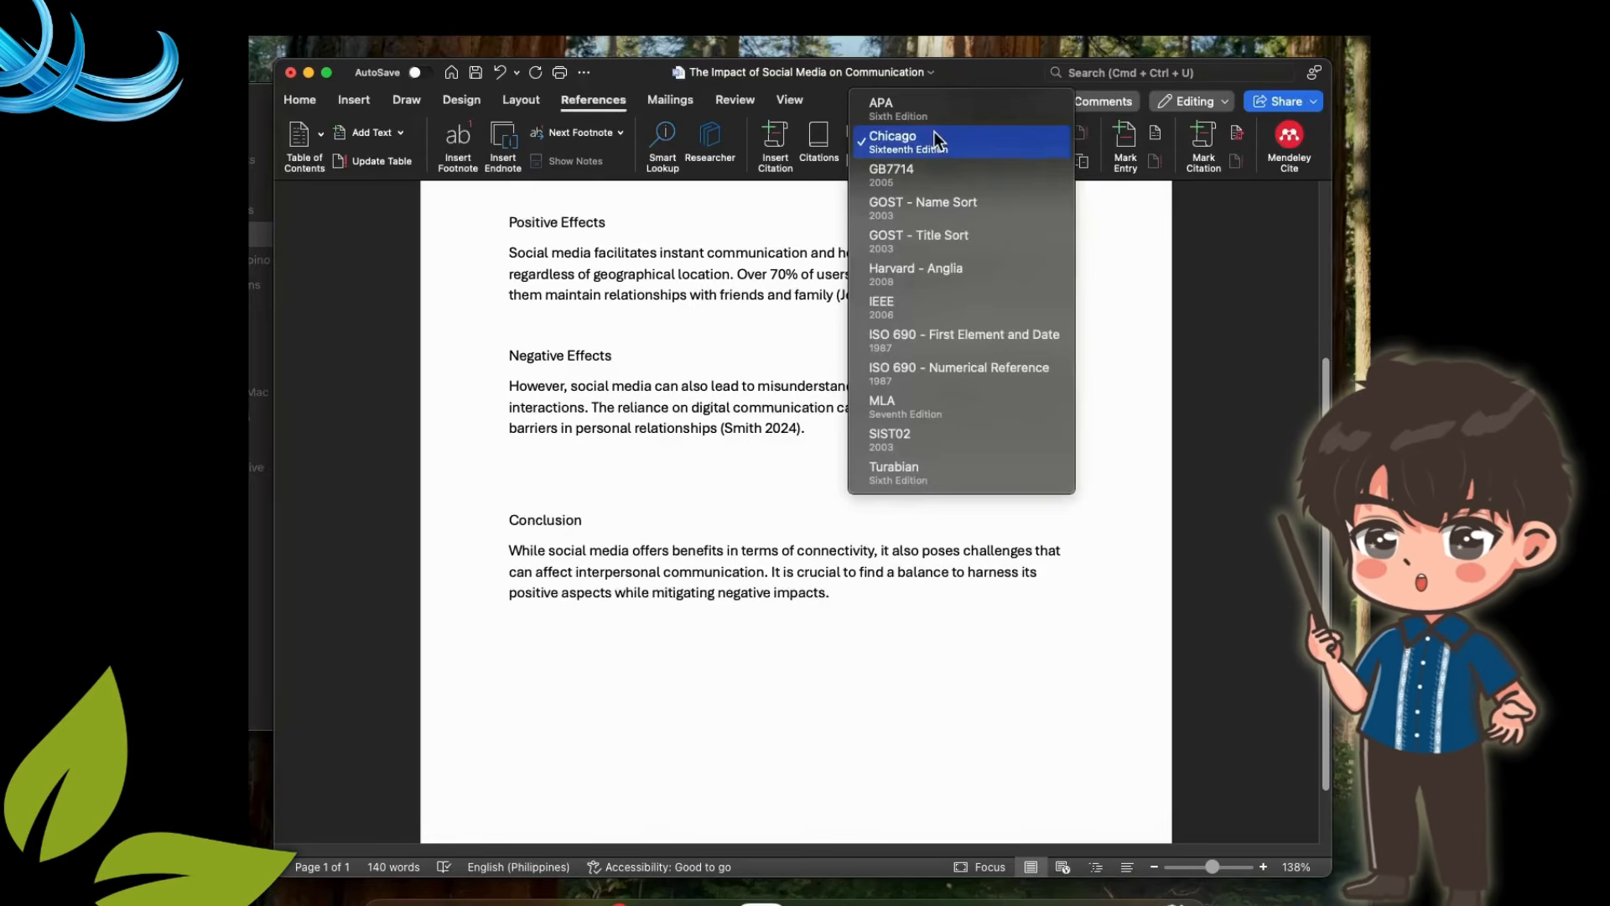
{"action": "left_click", "coordinate": [919, 238]}
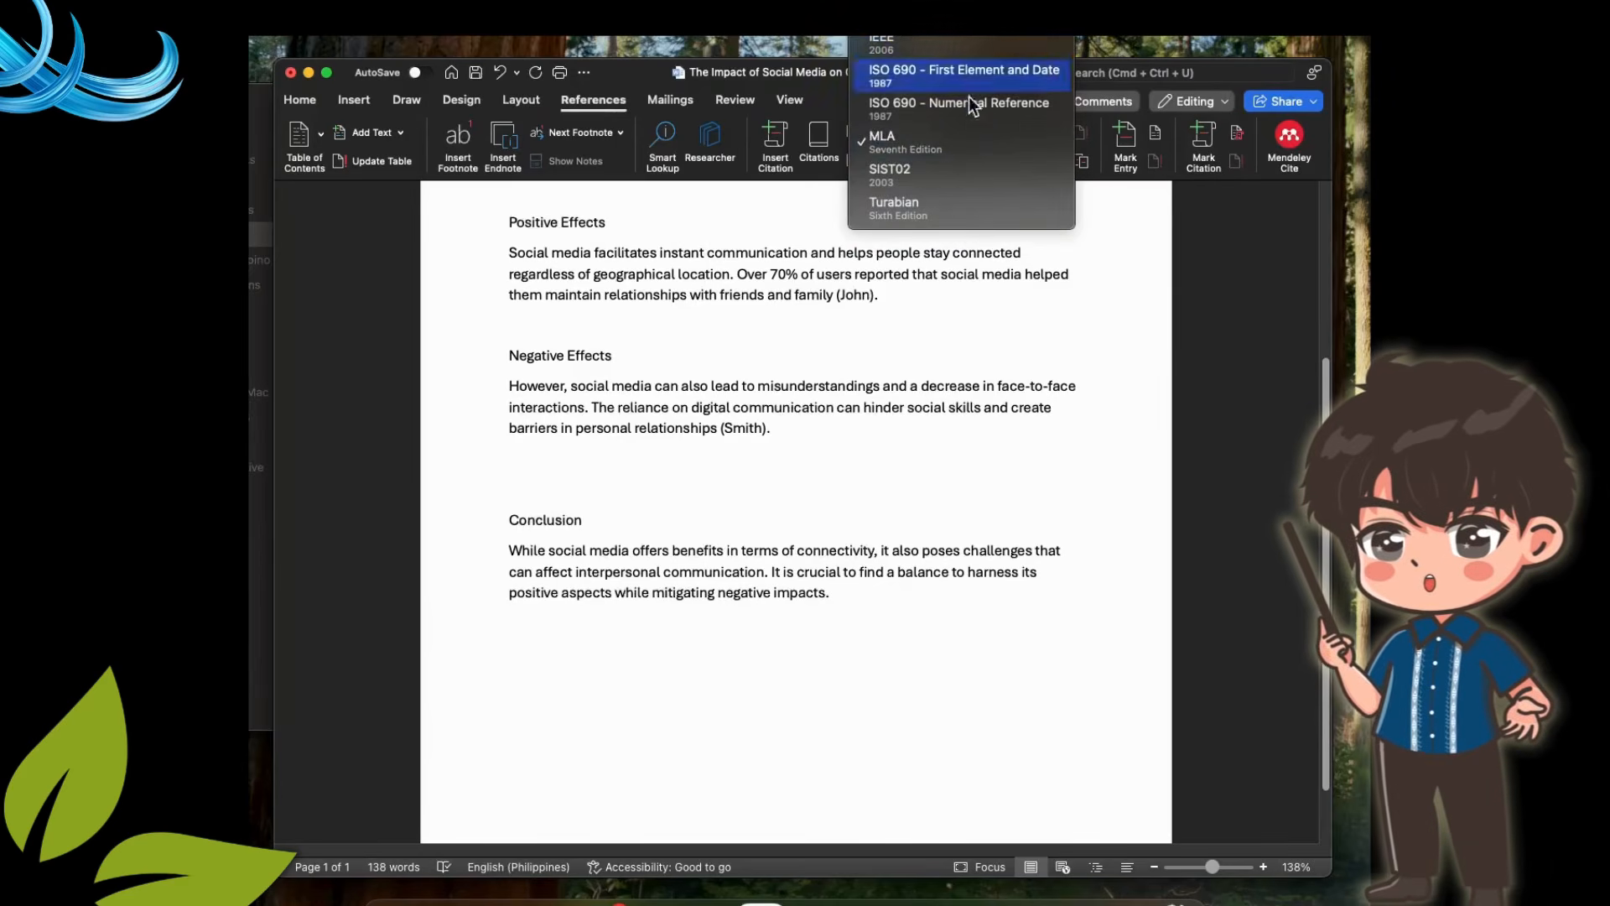
{"action": "scroll", "coordinate": [964, 67], "scroll_direction": "up", "scroll_amount": 5}
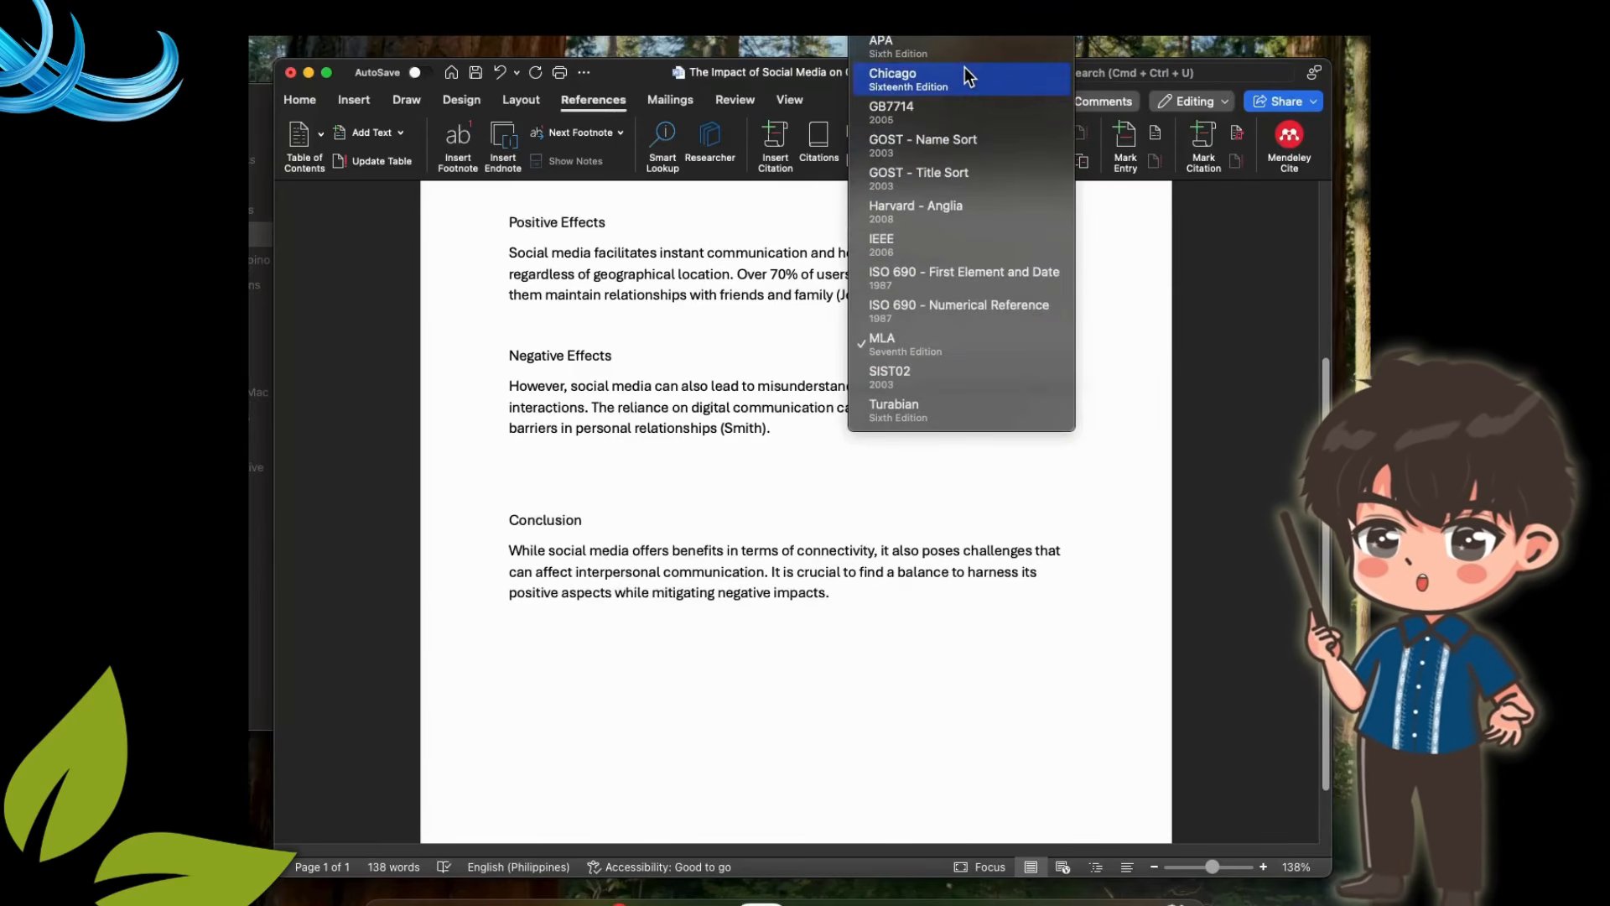
{"action": "left_click", "coordinate": [910, 44]}
Insert the built-in Bibliography on an empty line below the Conclusion paragraph
{"action": "scroll", "coordinate": [873, 467], "scroll_direction": "down", "scroll_amount": 1}
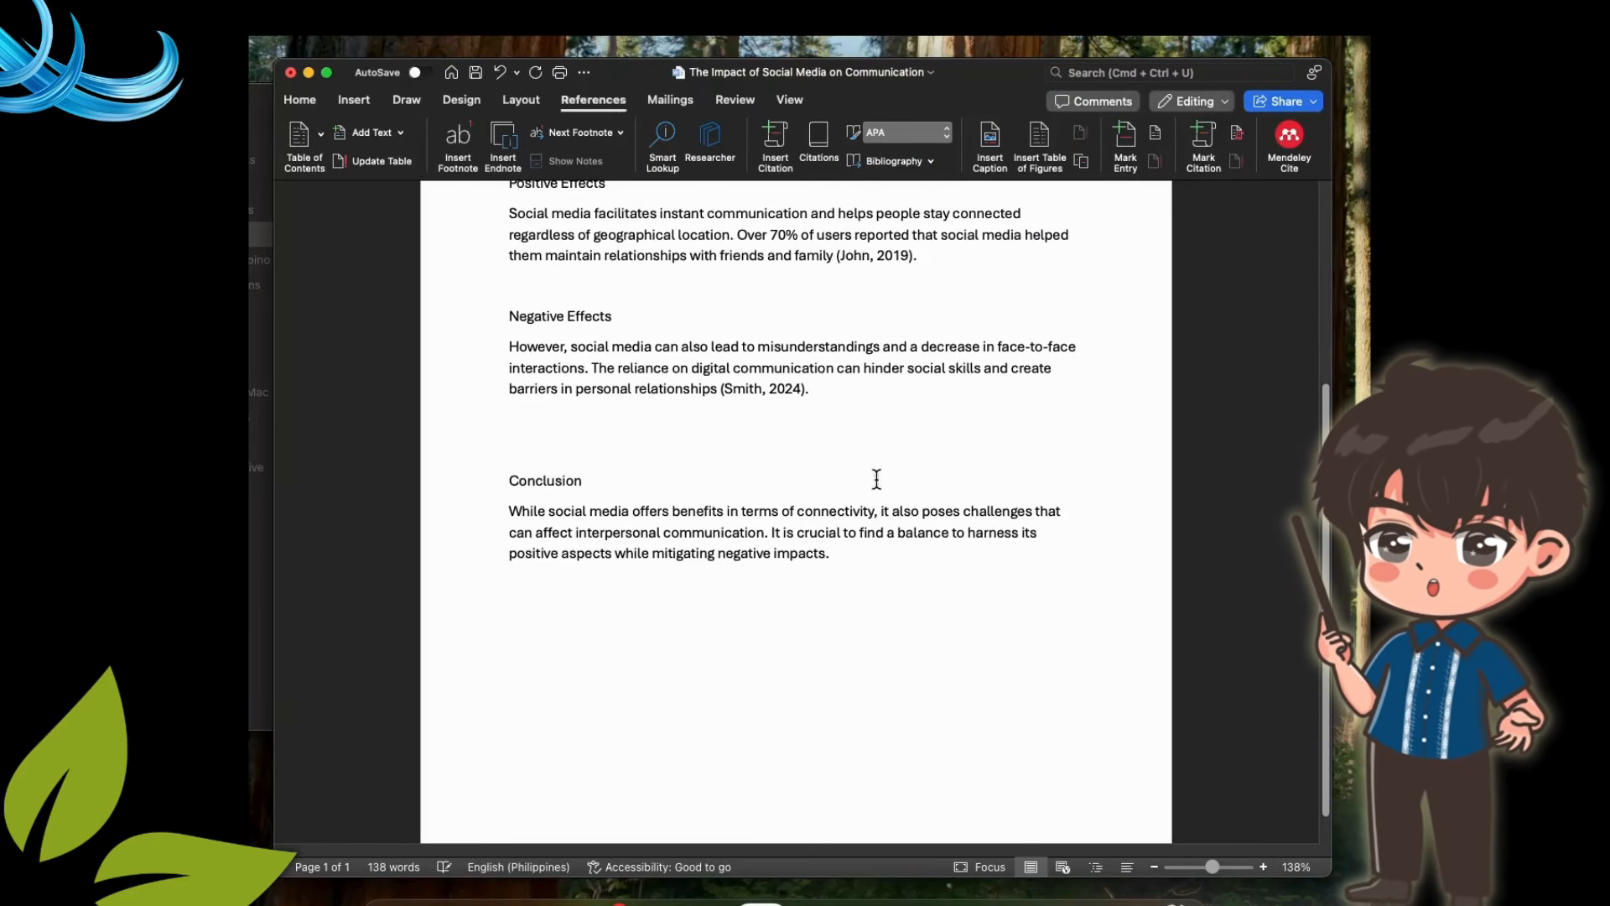
{"action": "left_click", "coordinate": [652, 625]}
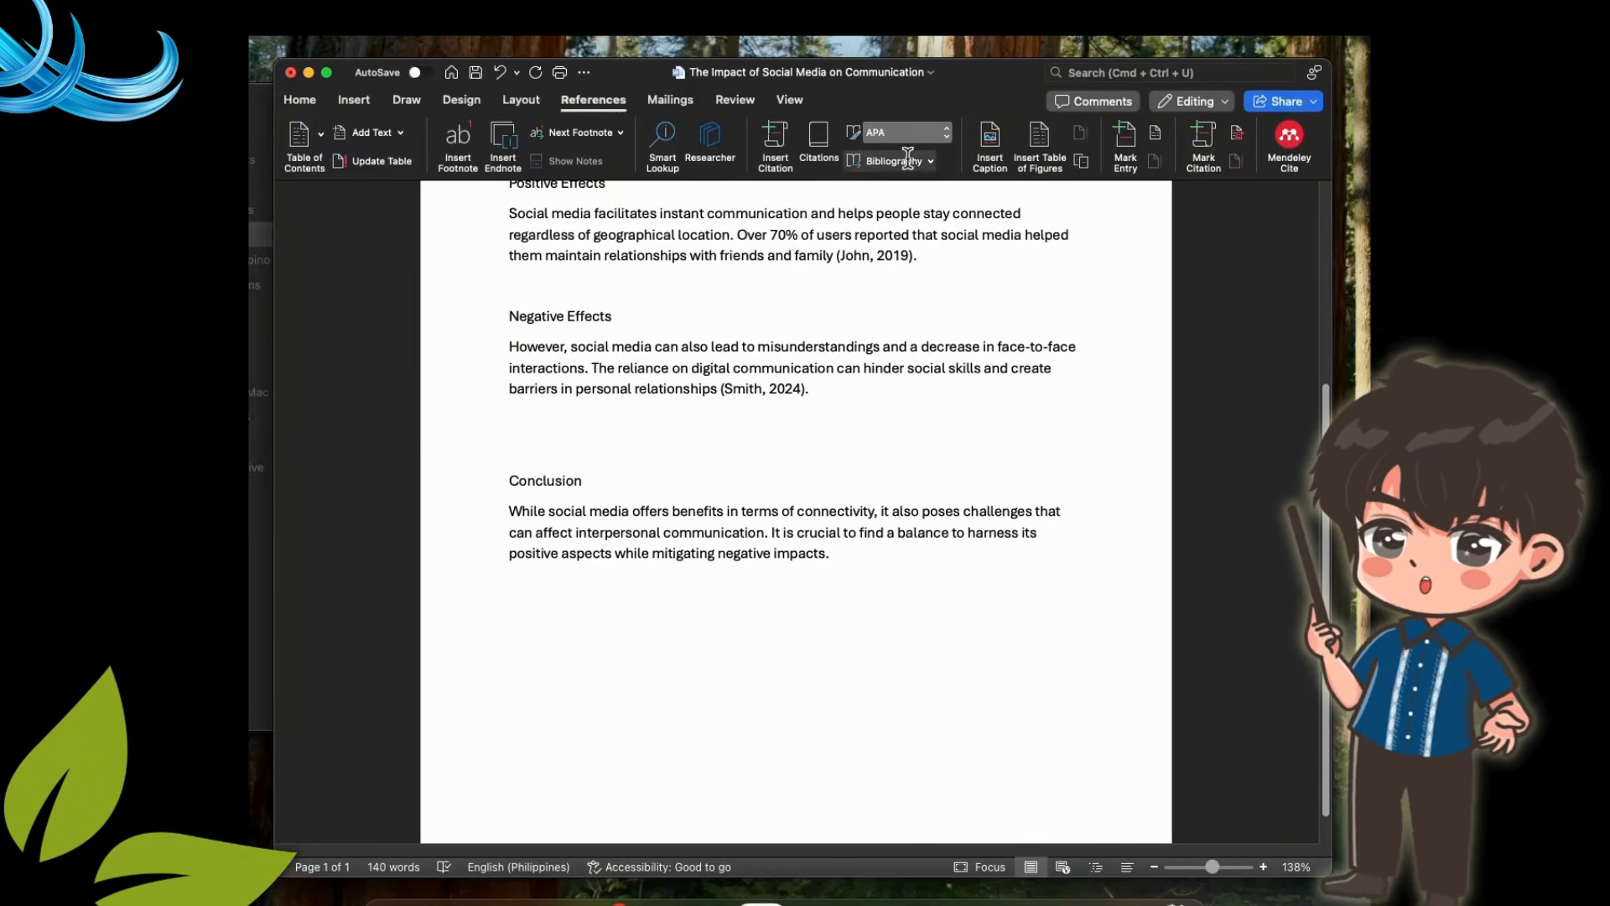
{"action": "left_click", "coordinate": [513, 643]}
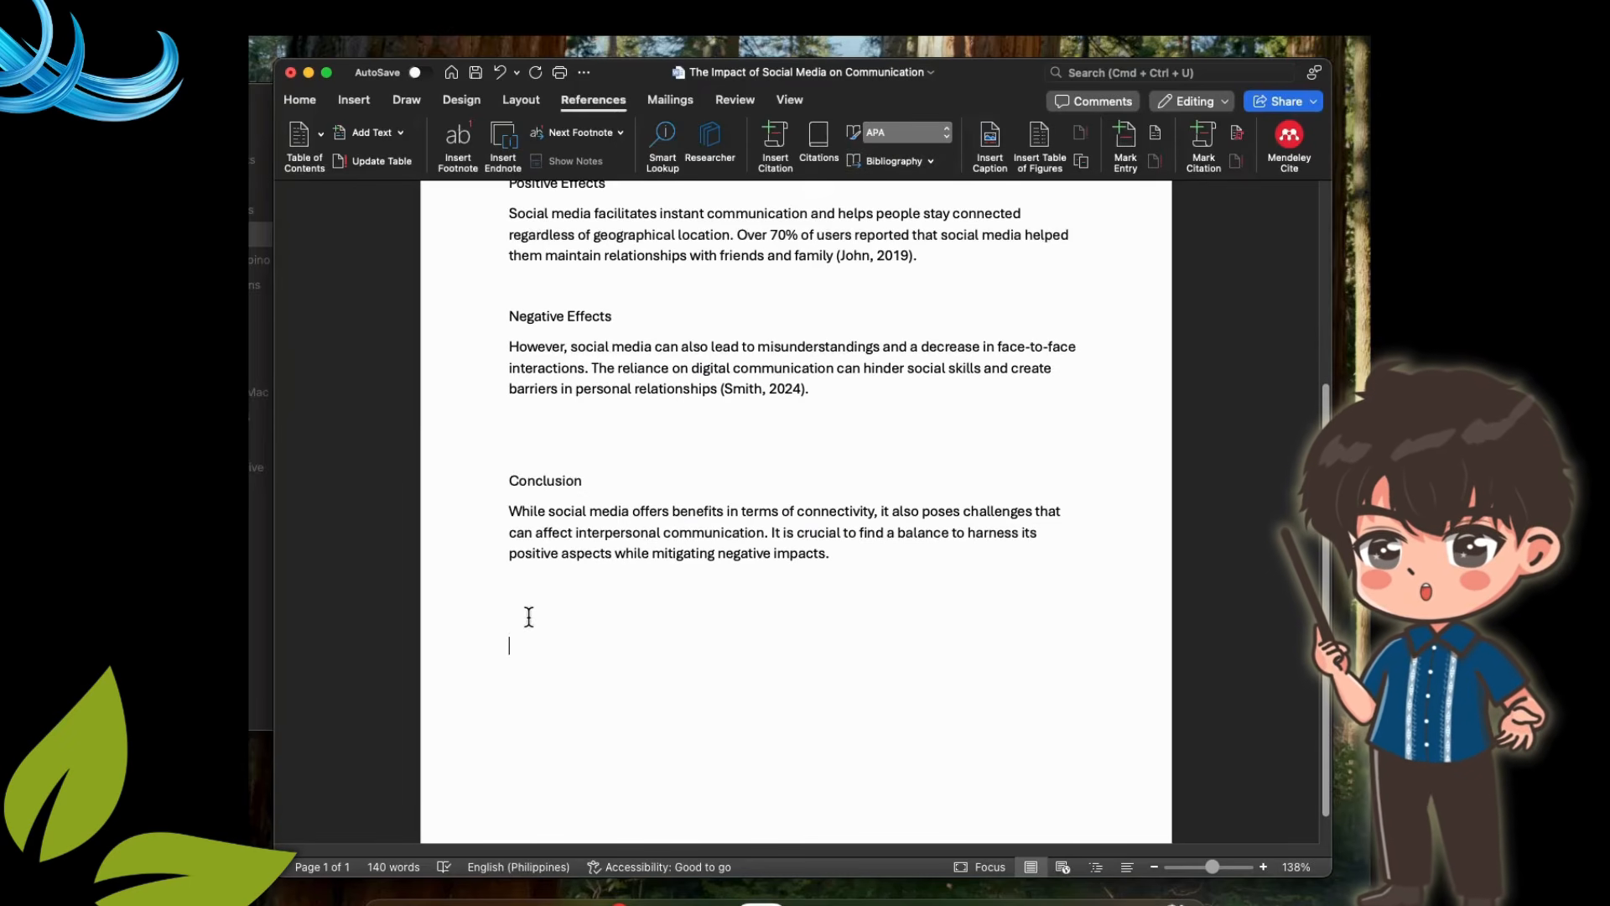
{"action": "left_click", "coordinate": [519, 670]}
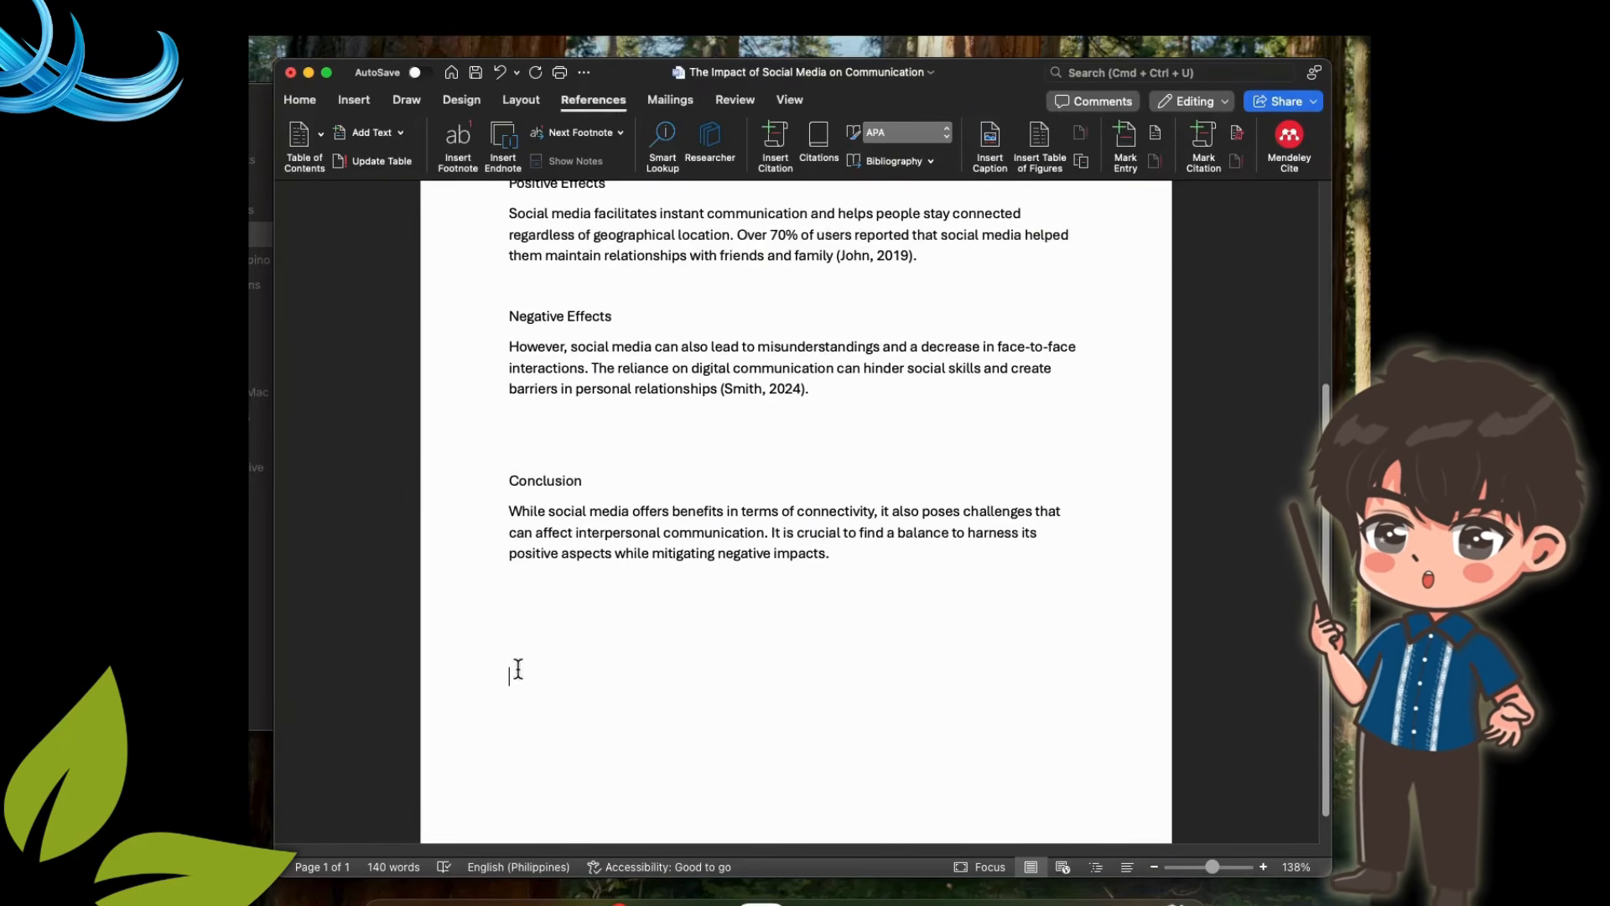
{"action": "left_click", "coordinate": [929, 161]}
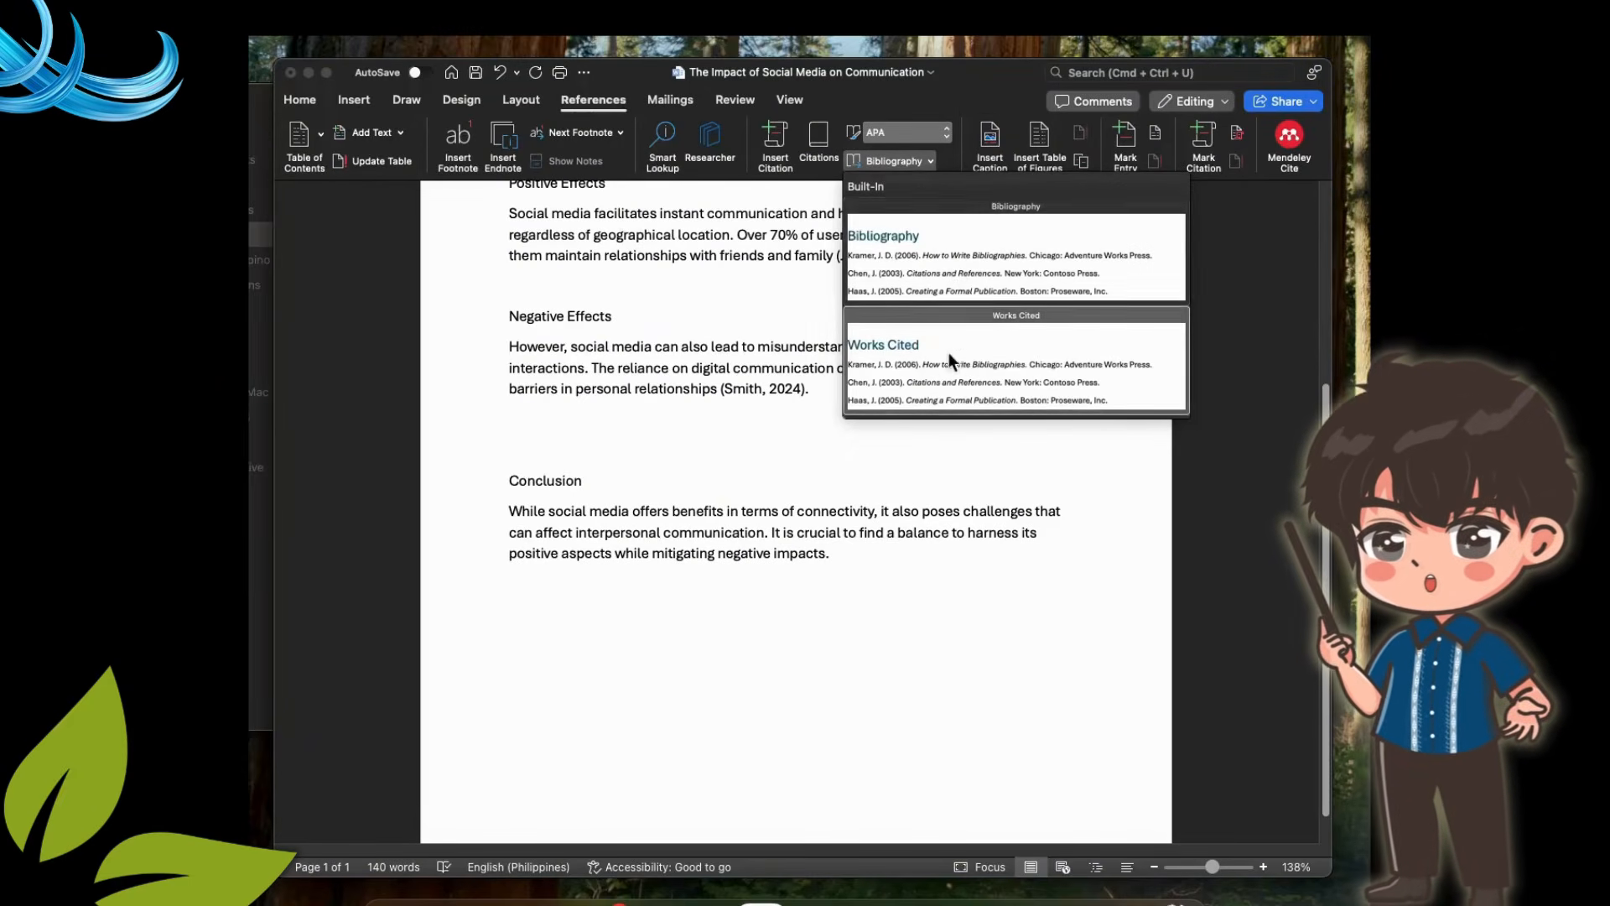
{"action": "left_click", "coordinate": [1004, 269]}
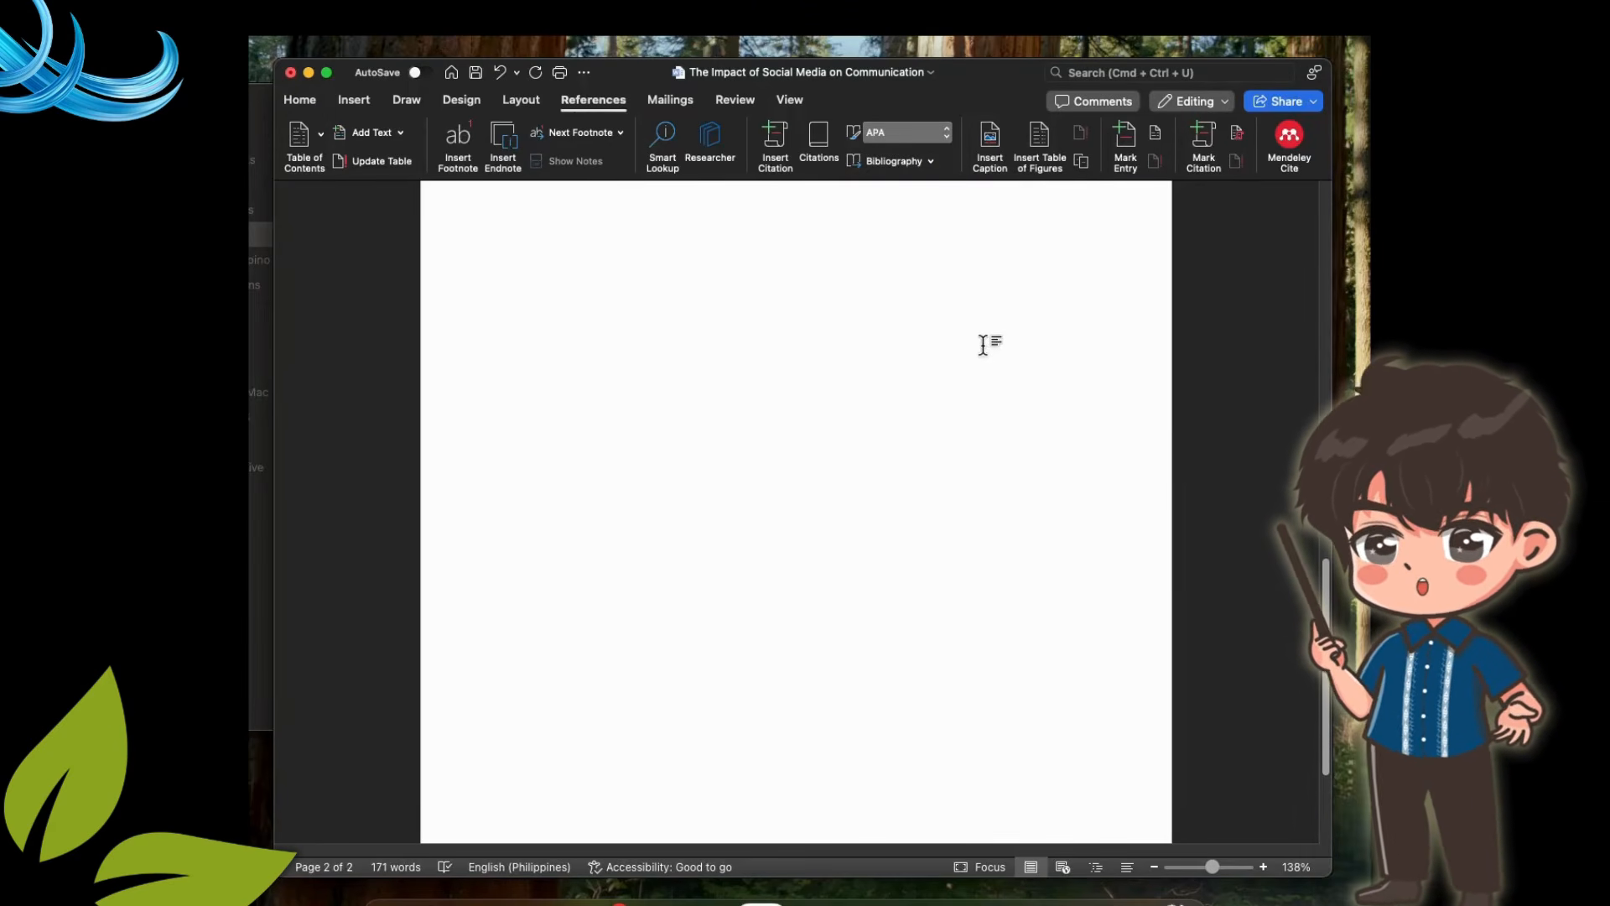
Check the inserted bibliography's entries and delete one empty line between the Conclusion paragraph and the Bibliography heading
{"action": "scroll", "coordinate": [982, 344], "scroll_direction": "up", "scroll_amount": 2}
{"action": "scroll", "coordinate": [983, 344], "scroll_direction": "up", "scroll_amount": 5}
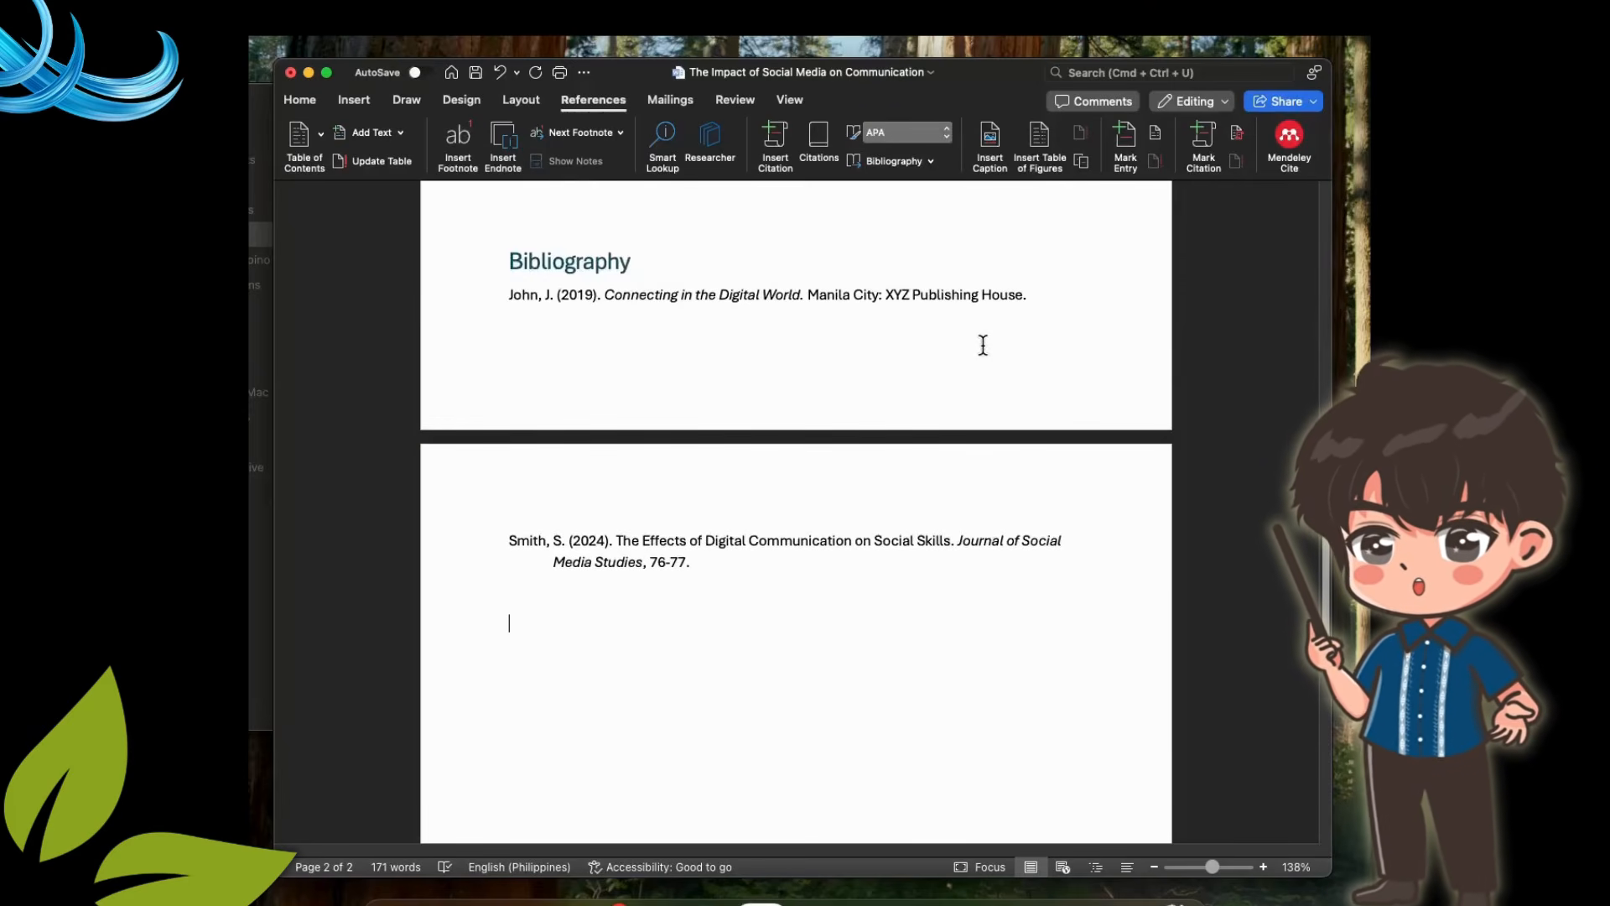
{"action": "scroll", "coordinate": [982, 345], "scroll_direction": "up", "scroll_amount": 2}
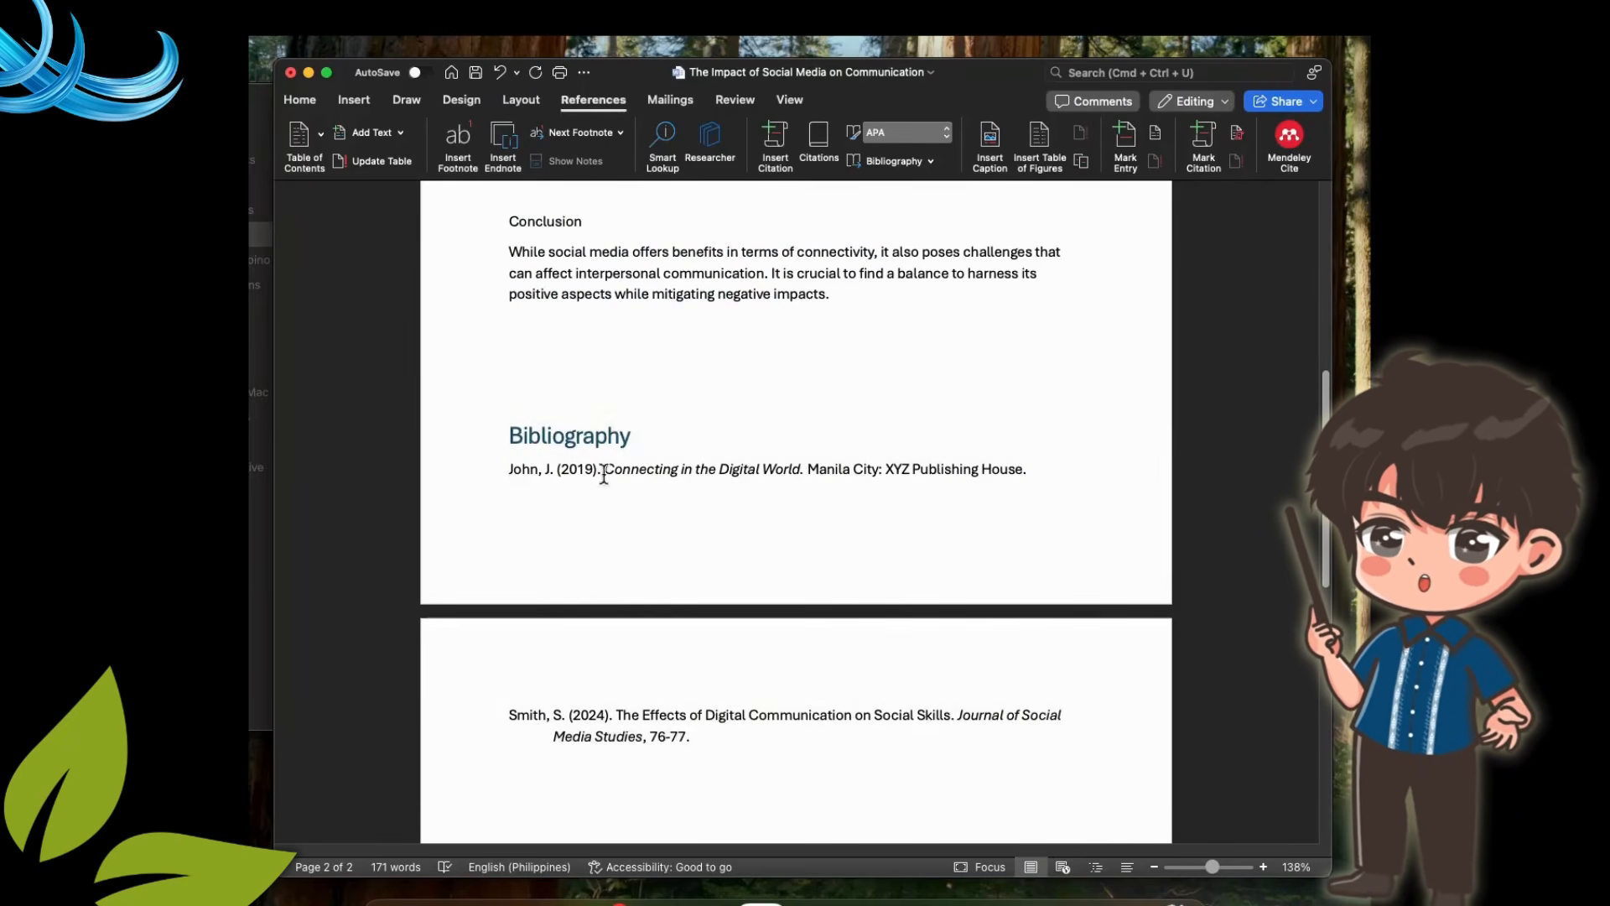
{"action": "left_click", "coordinate": [607, 435]}
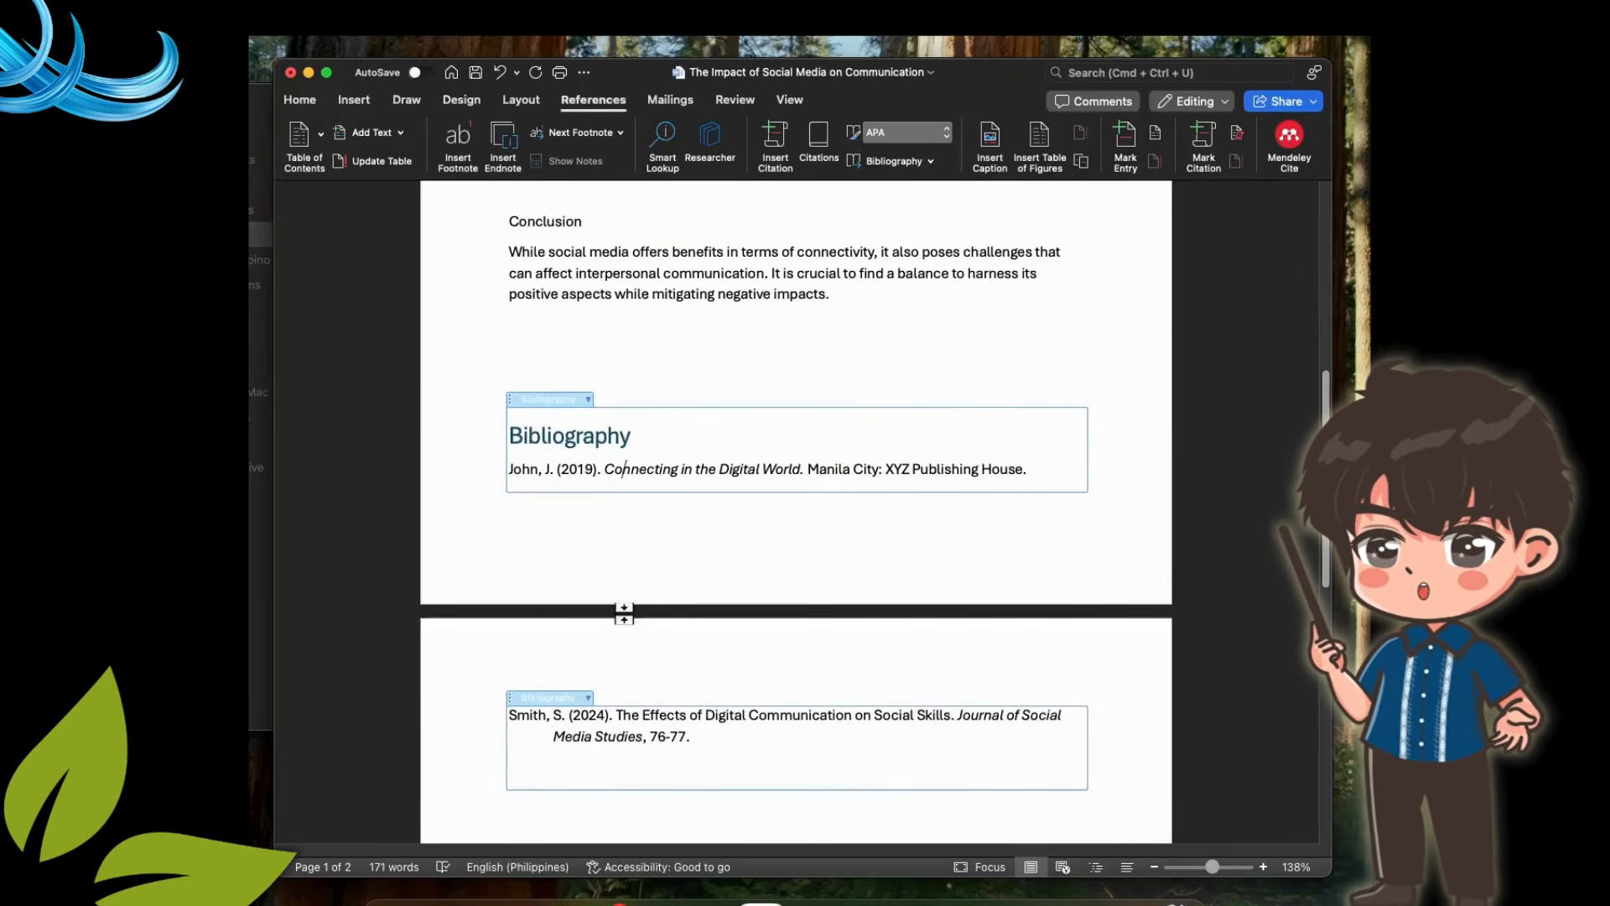
{"action": "left_click", "coordinate": [508, 354]}
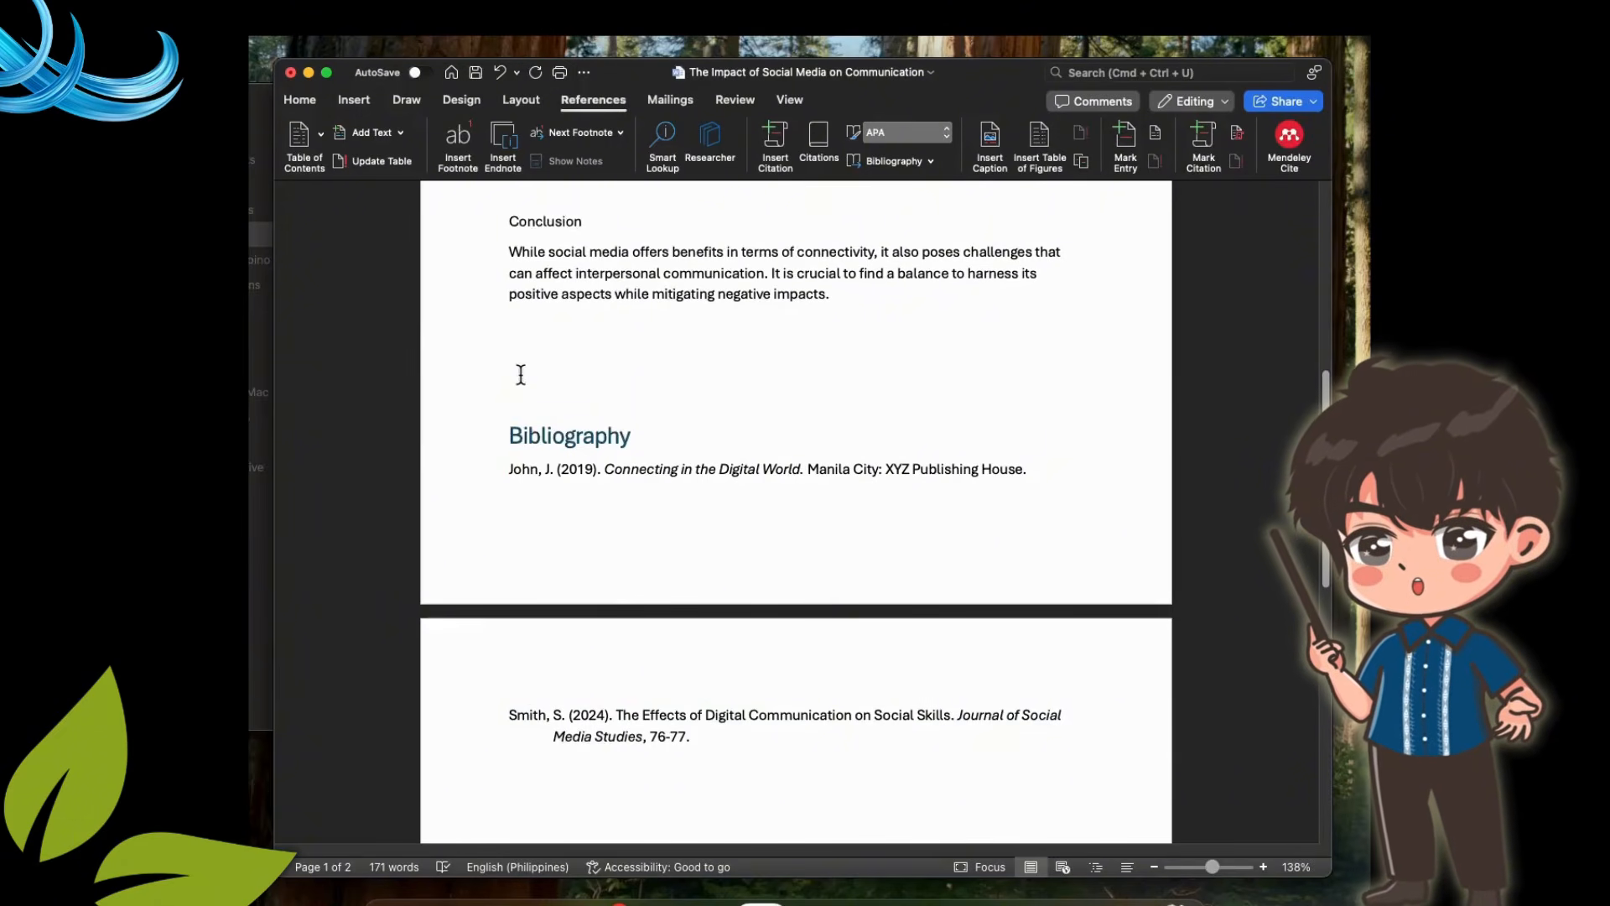
{"action": "key", "text": "BackSpace"}
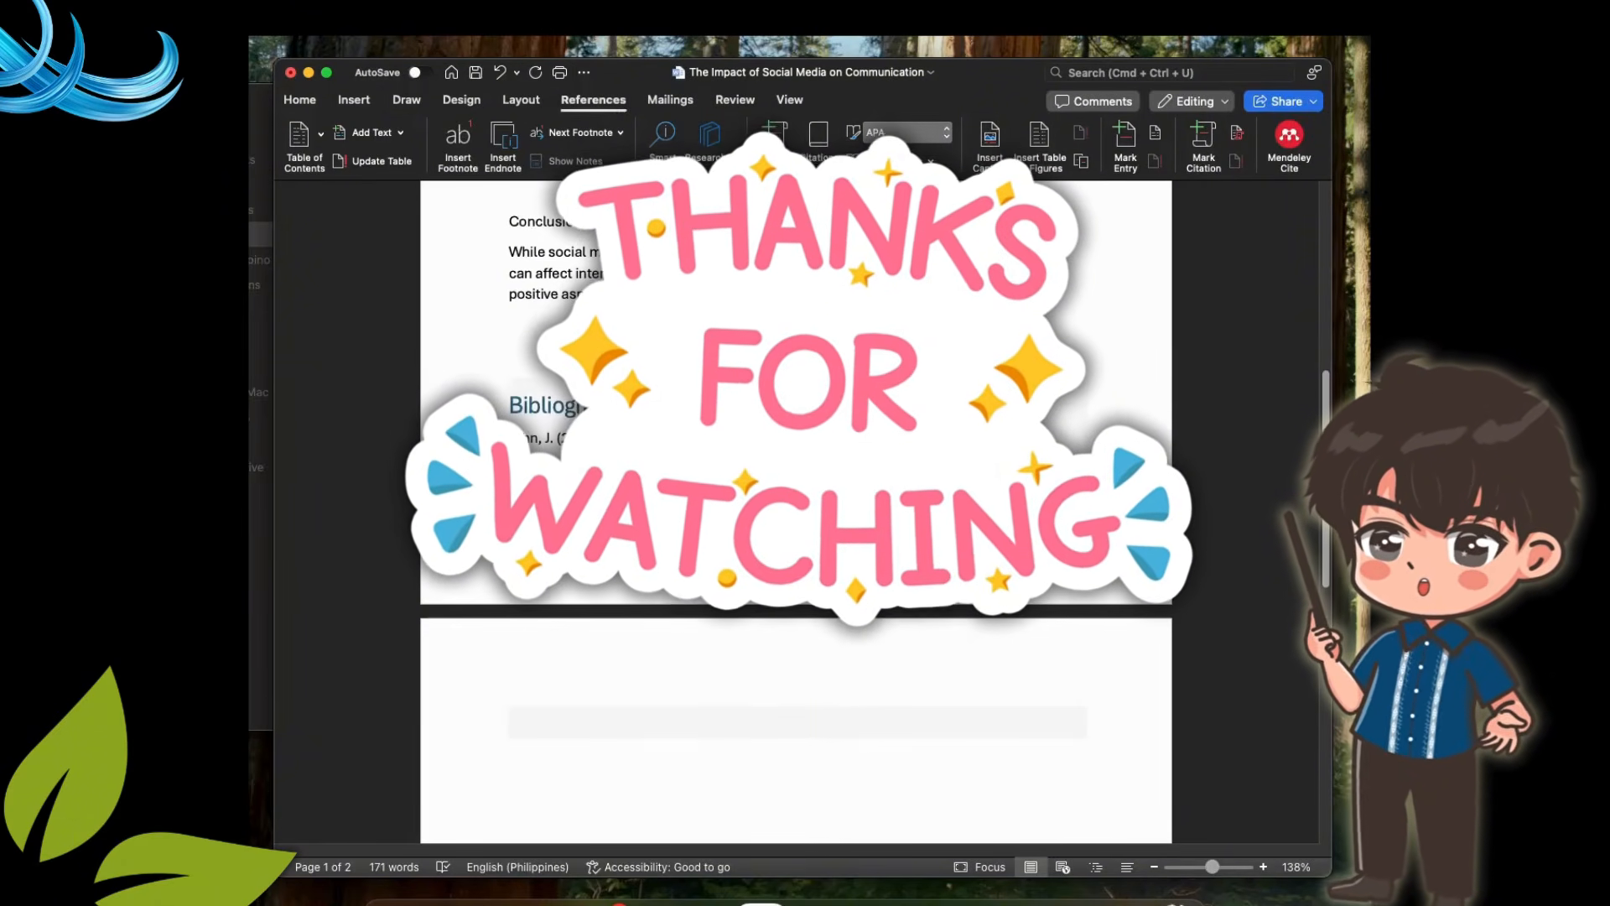
{"action": "left_click", "coordinate": [754, 469]}
{"action": "scroll", "coordinate": [755, 469], "scroll_direction": "up", "scroll_amount": 1}
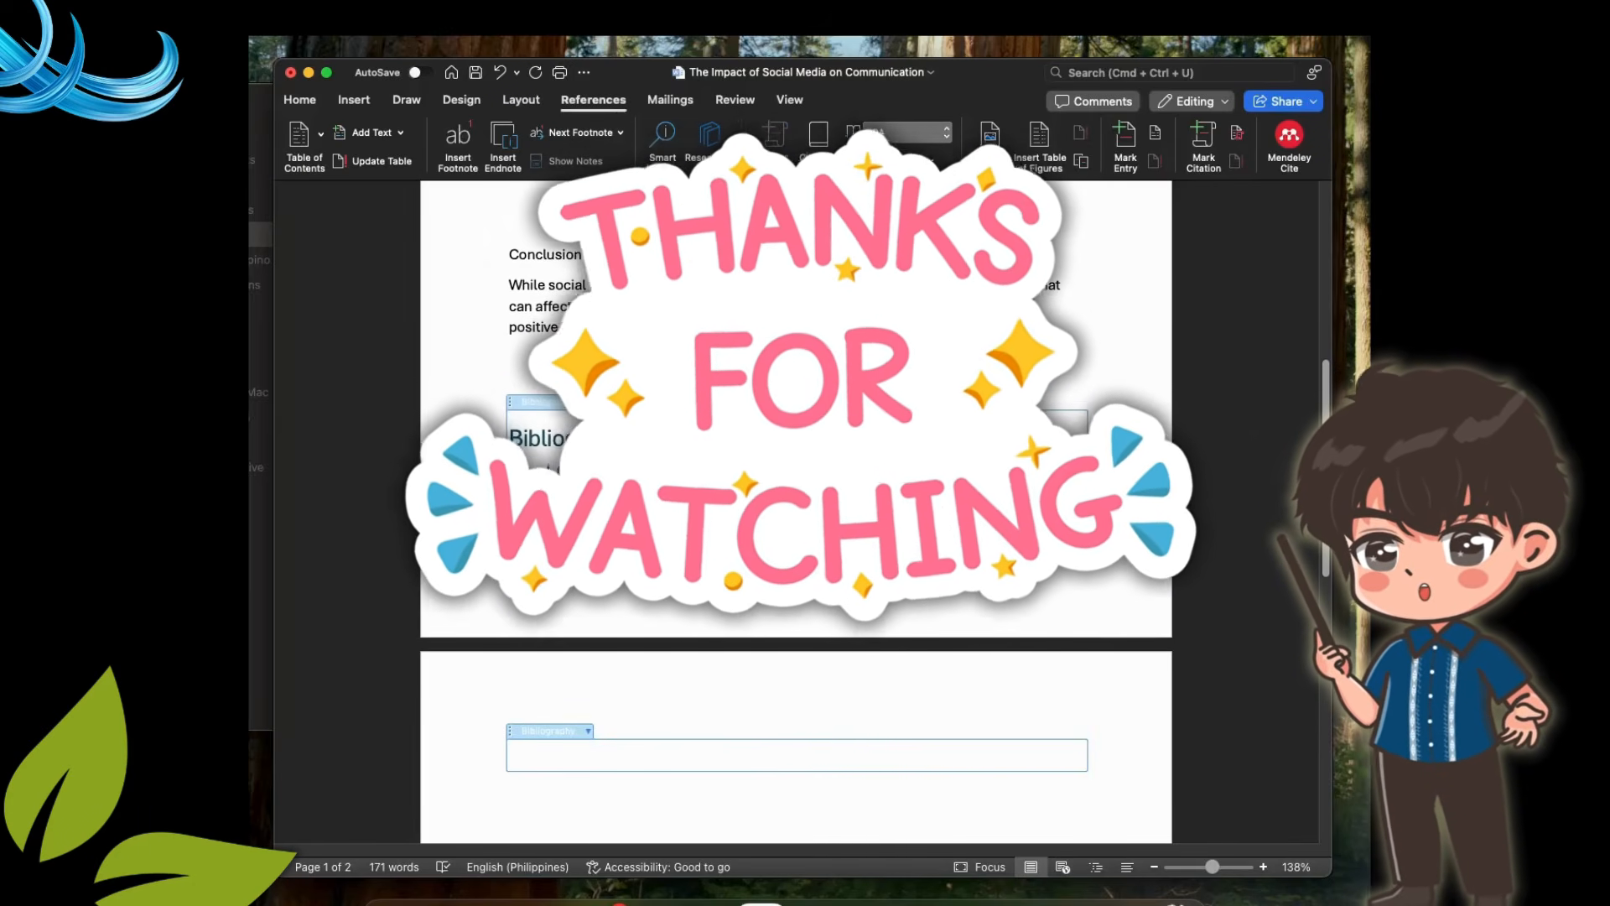
{"action": "left_click", "coordinate": [509, 358]}
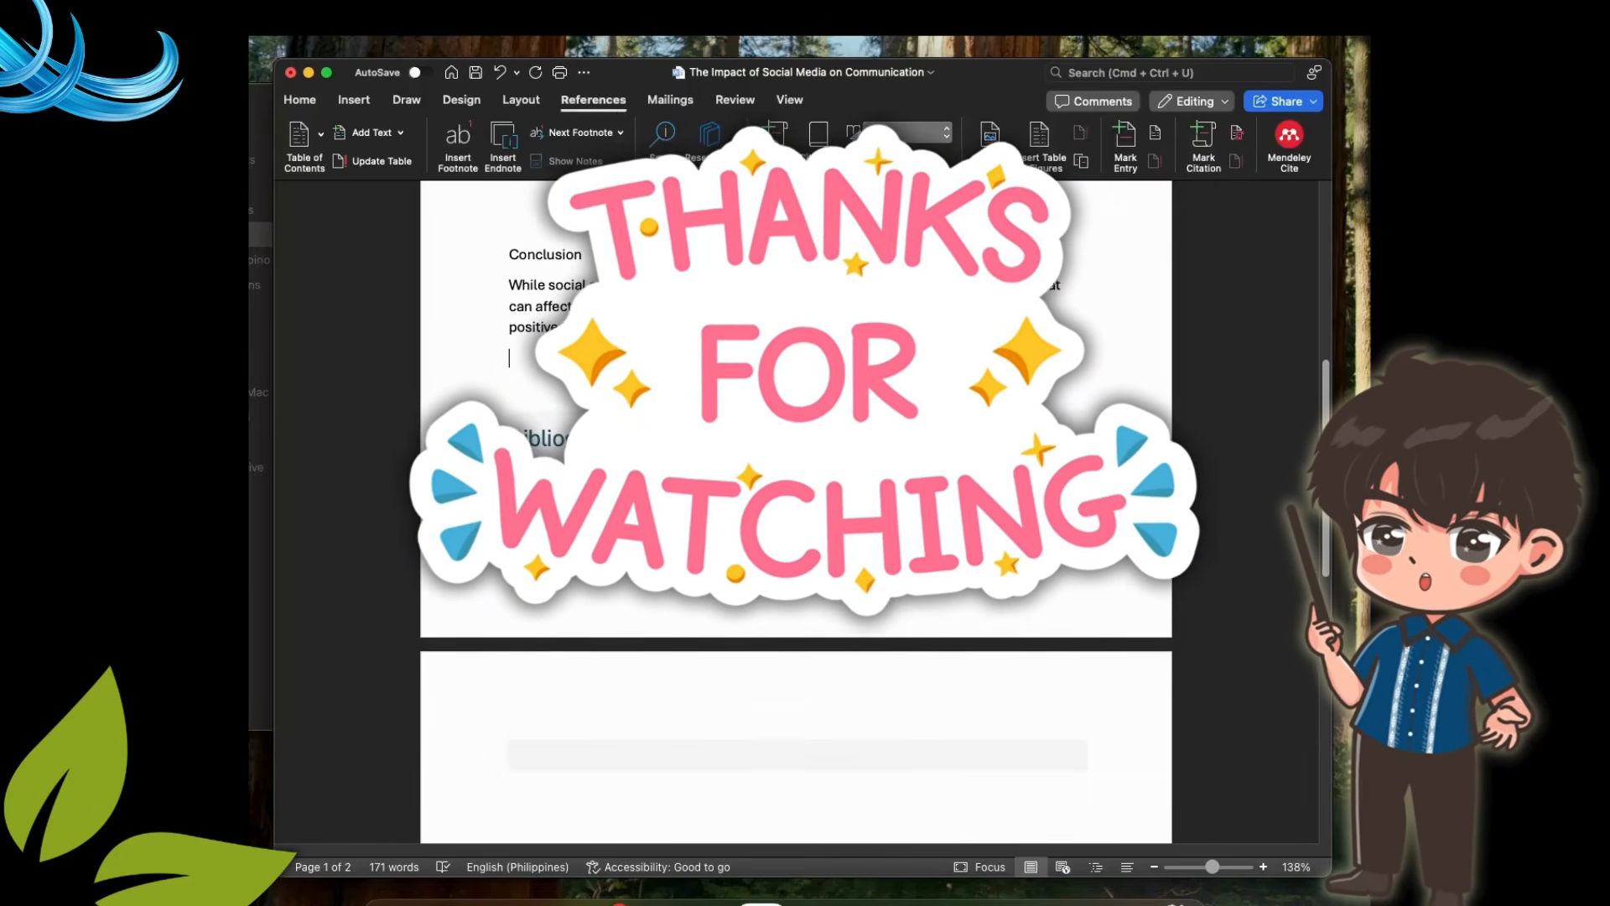